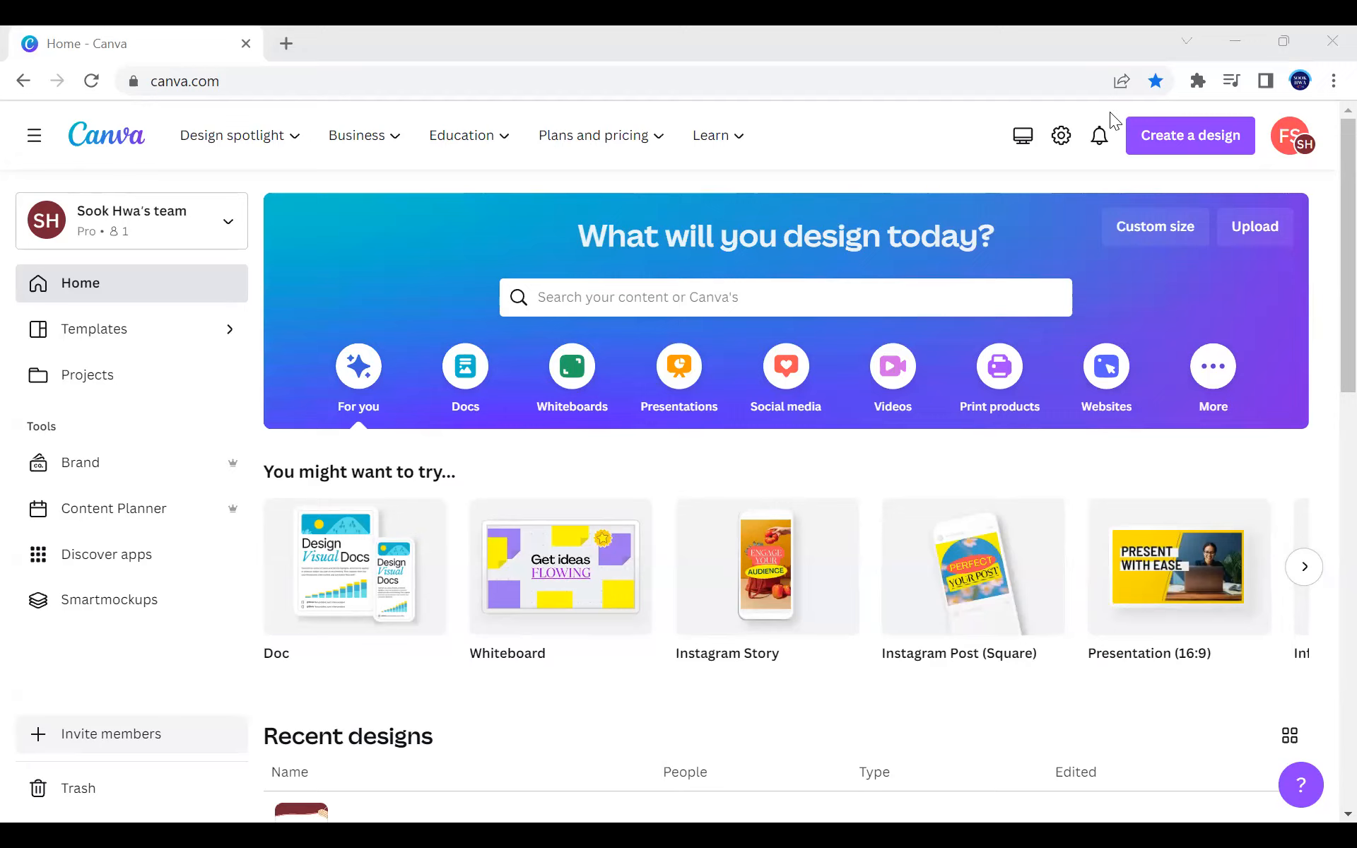
Step: Create a new 16:9 presentation and apply all 10 pages of the Colorful Cute Creative Portfolio Kids Presentation template
click(1160, 554)
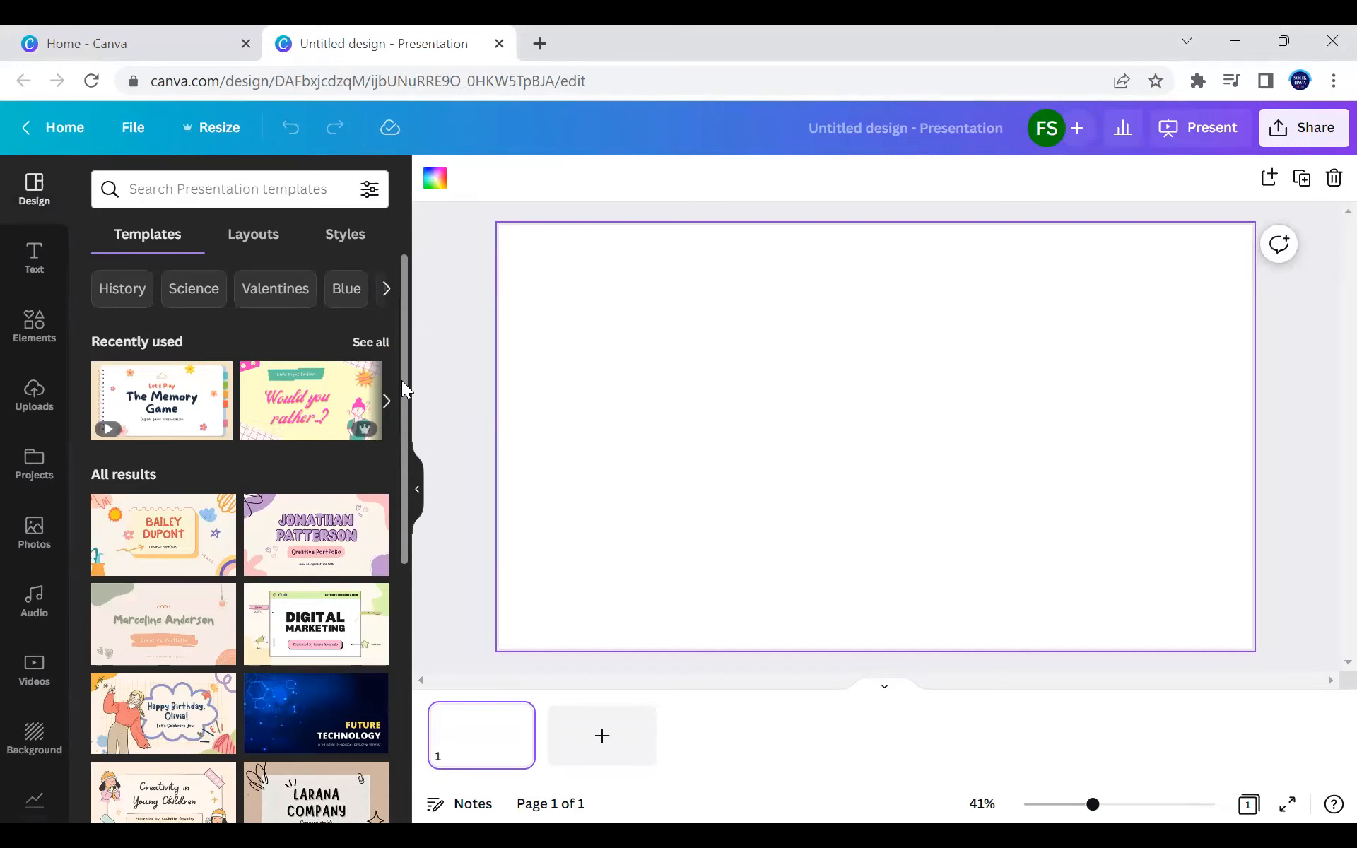
drag(402, 379, 421, 515)
mouse_move(266, 398)
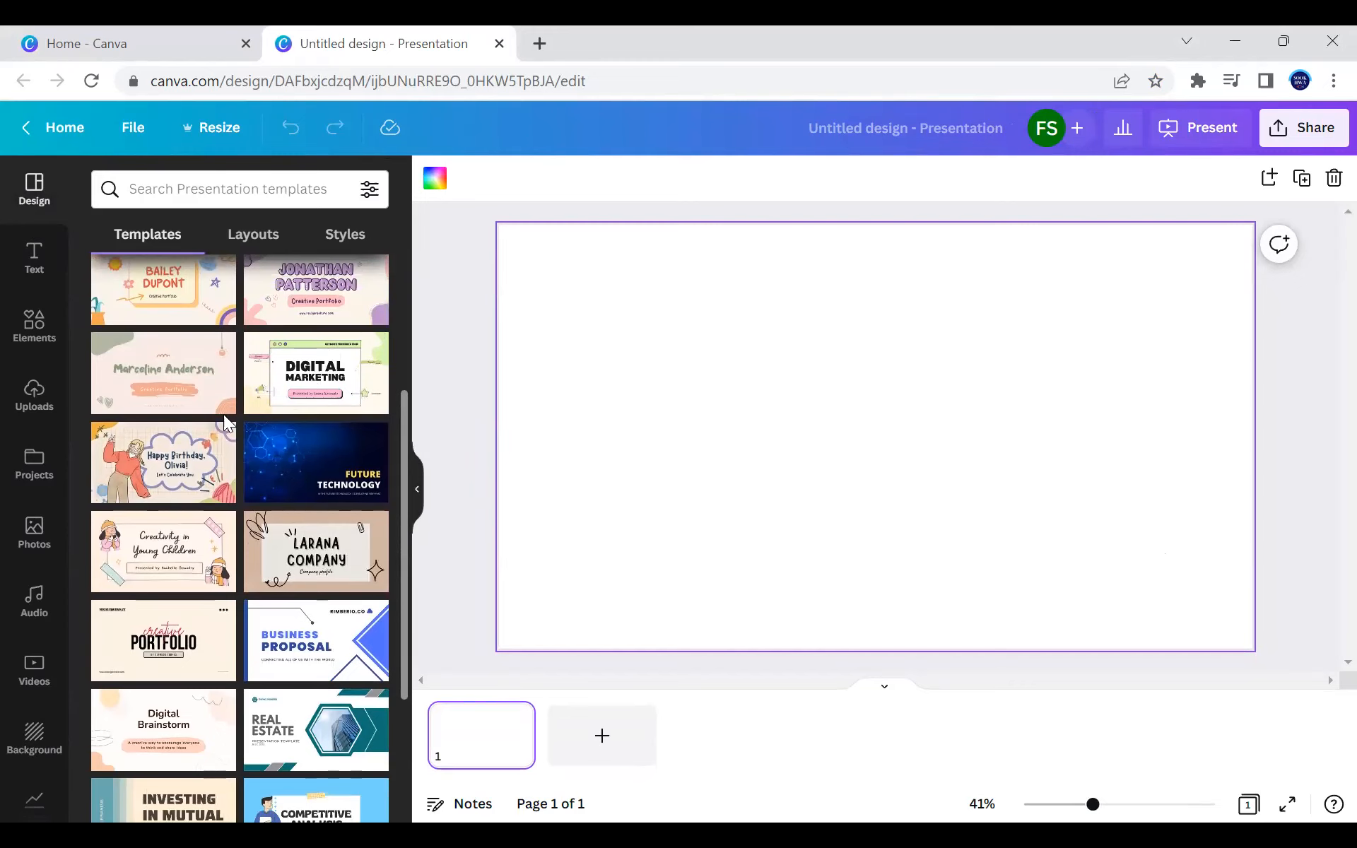
click(182, 282)
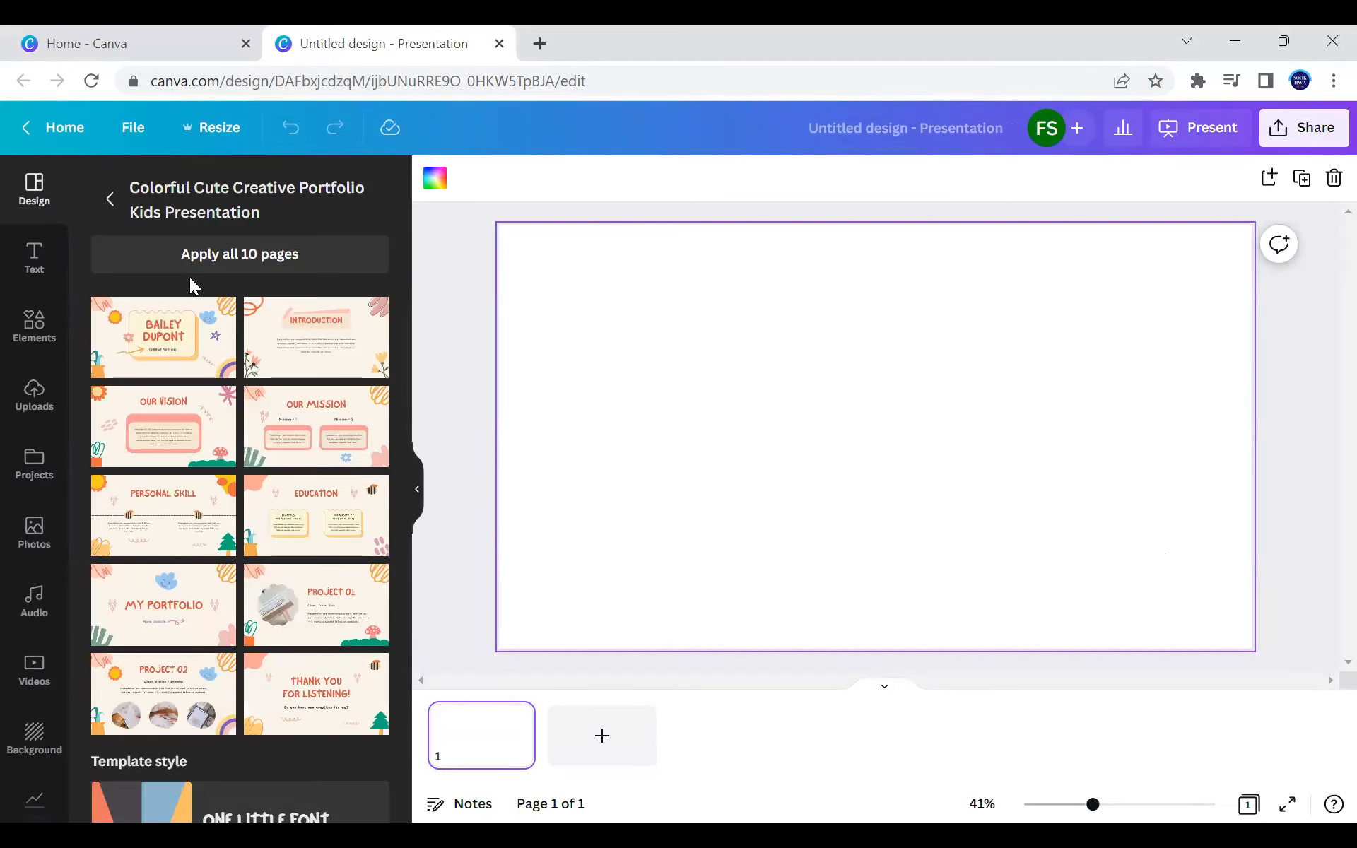
click(192, 263)
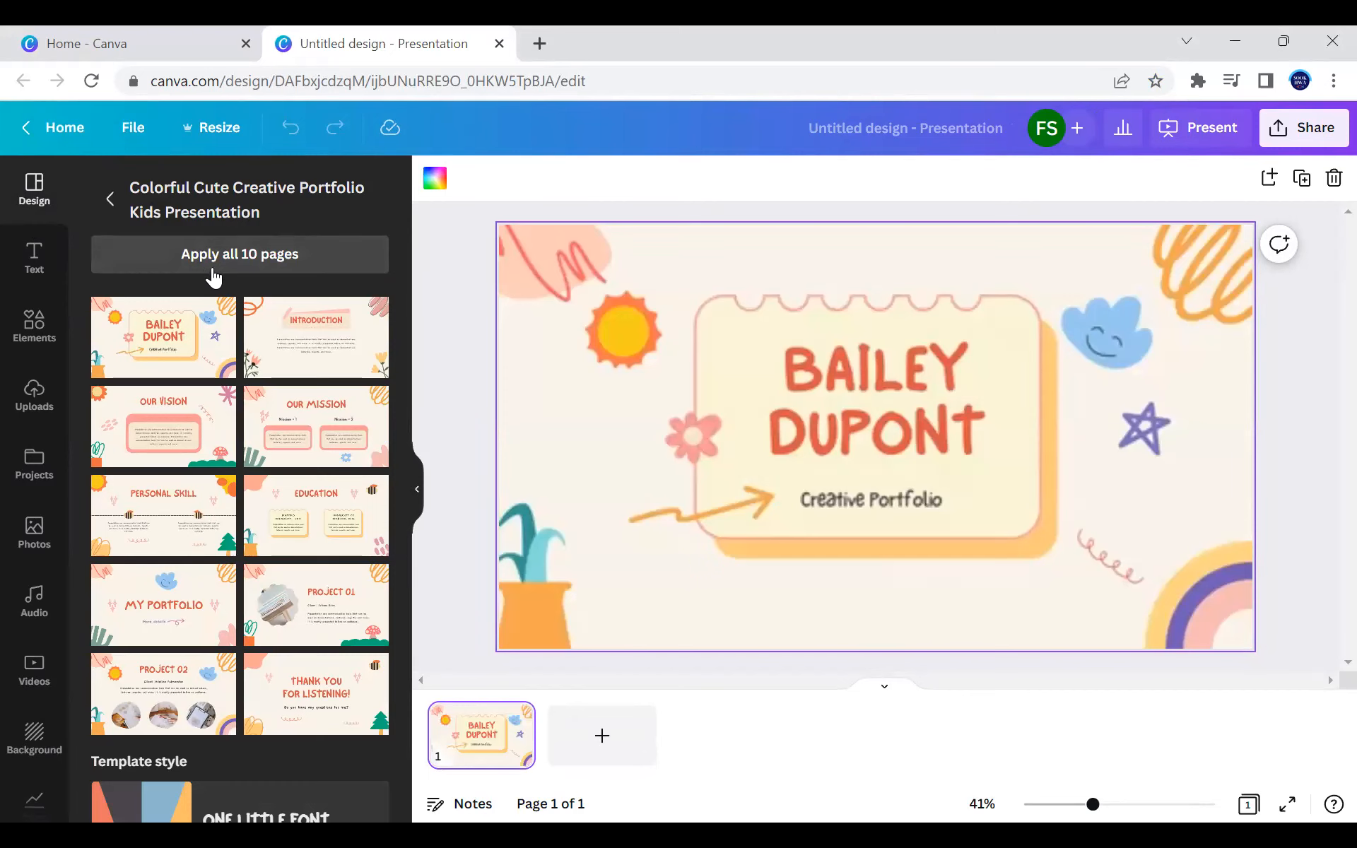
click(212, 272)
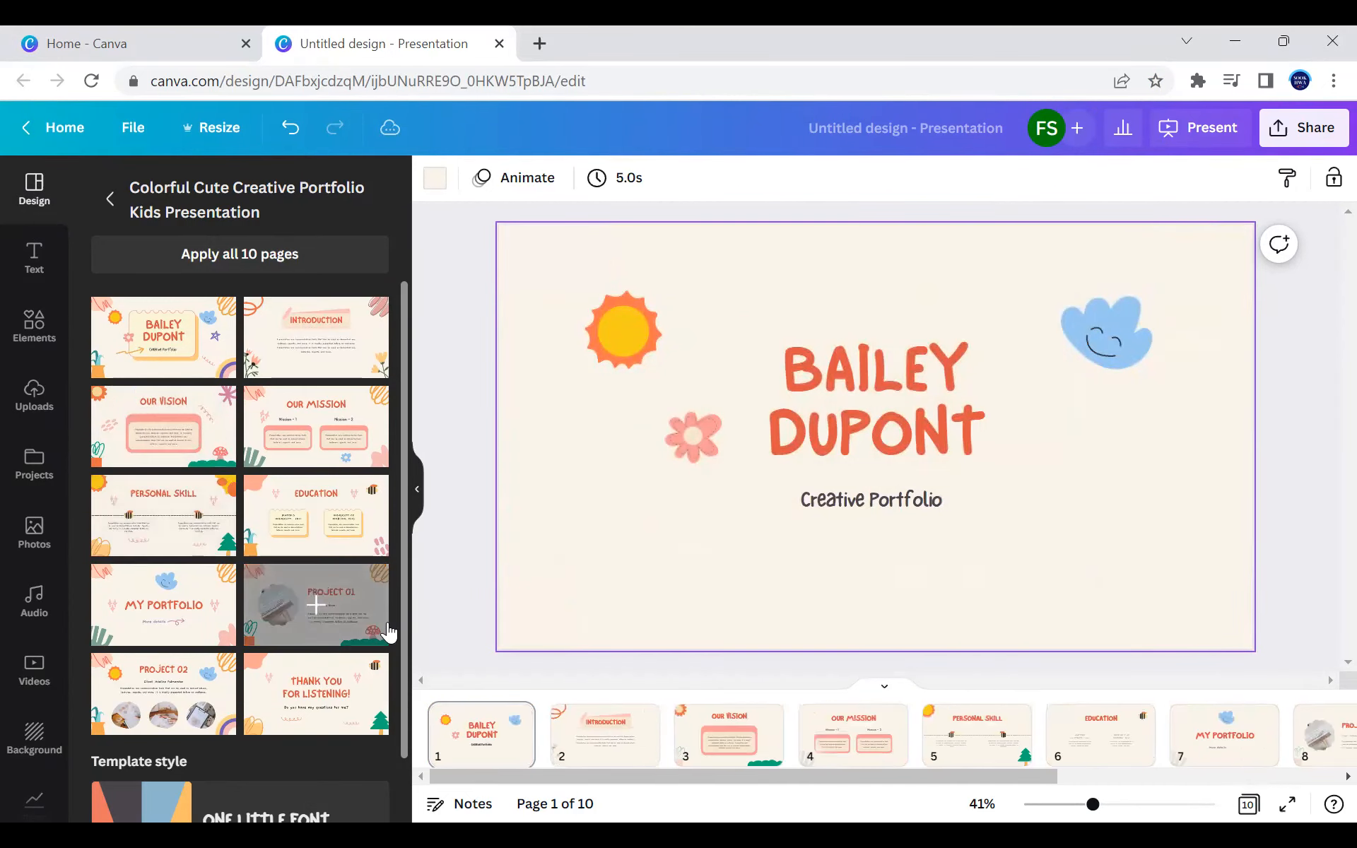
Step: Apply the template style with One Little Font and Gaegu Bold to page 1 and compare it with pages 2 and 3
scroll(324, 679, down, 1)
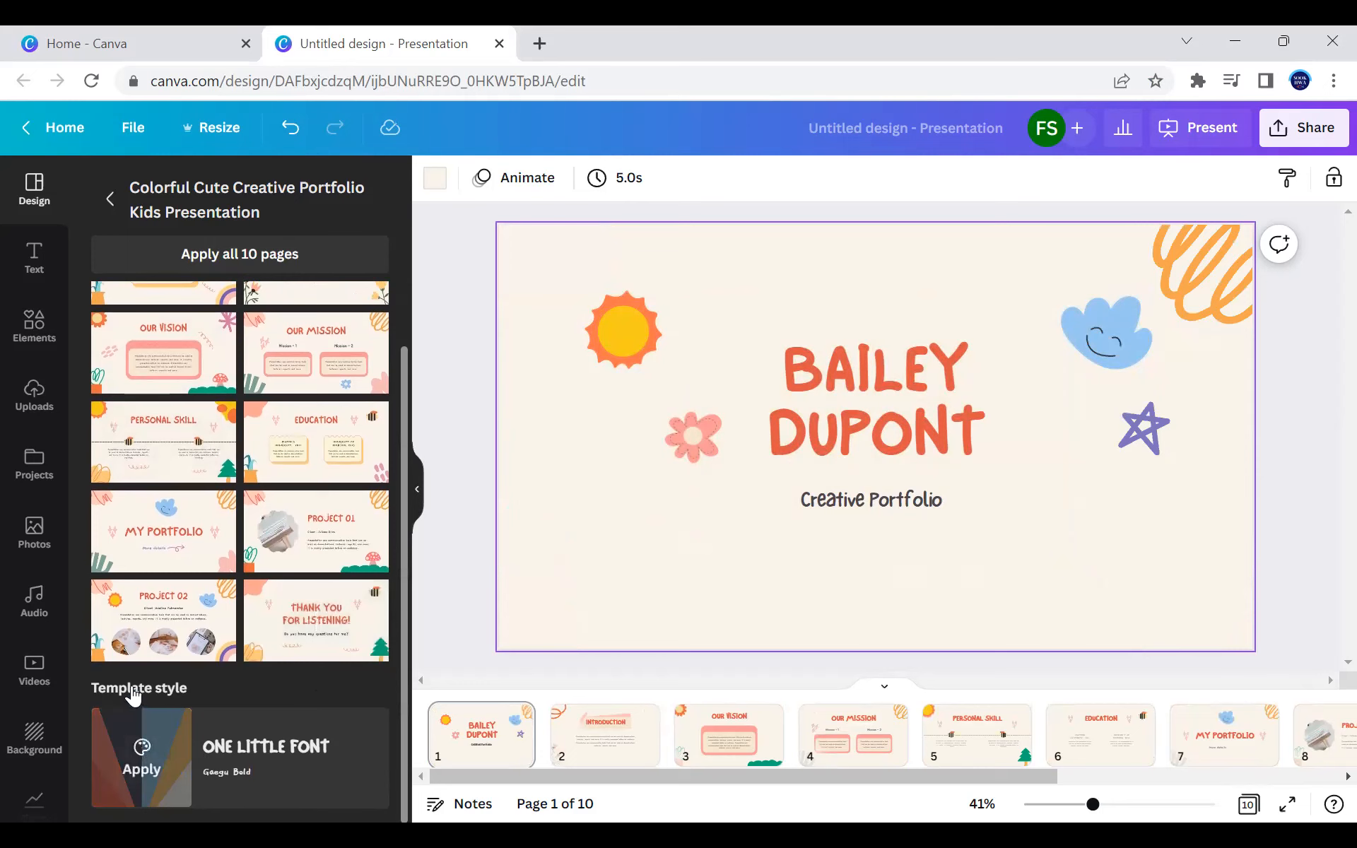
click(144, 749)
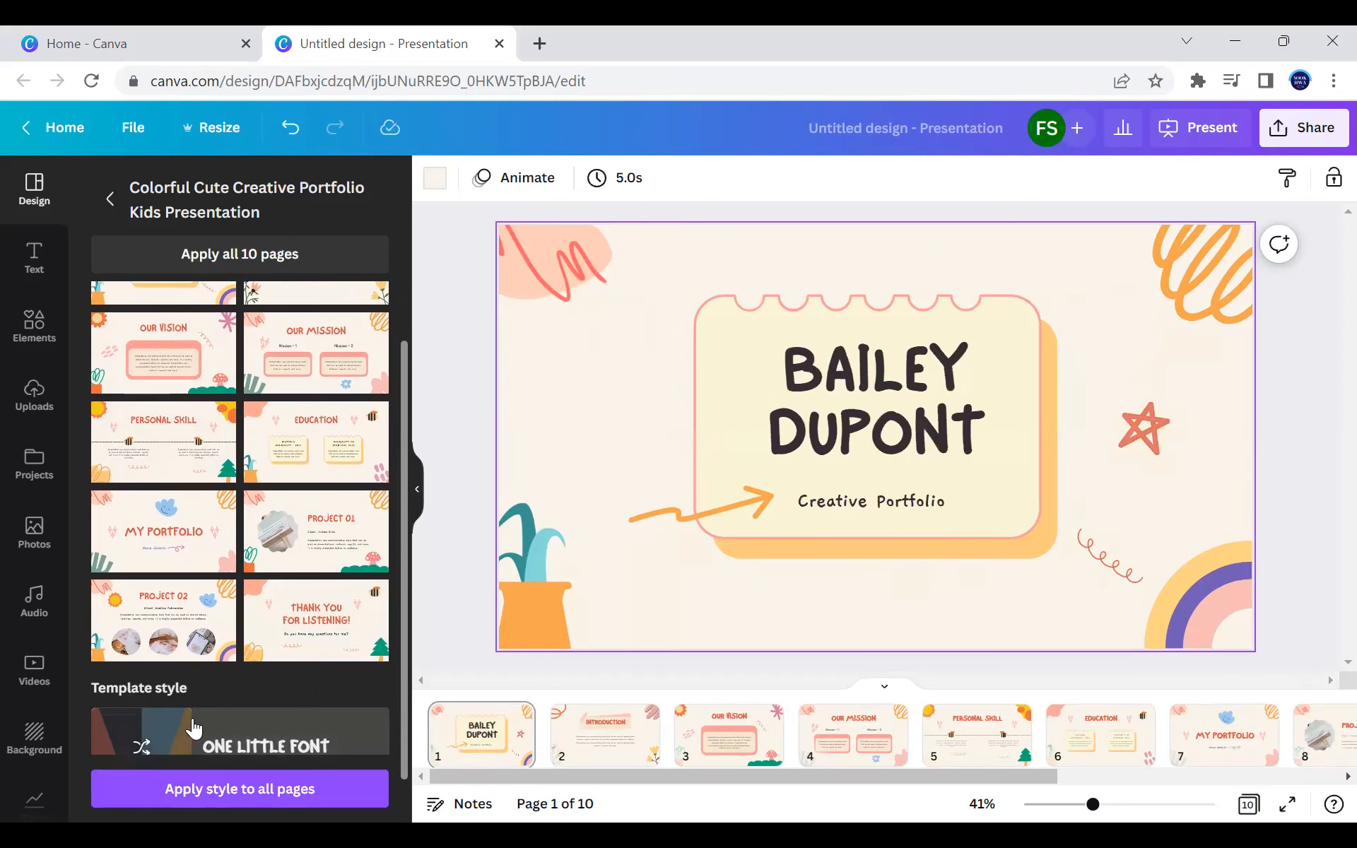
scroll(277, 700, down, 1)
click(587, 742)
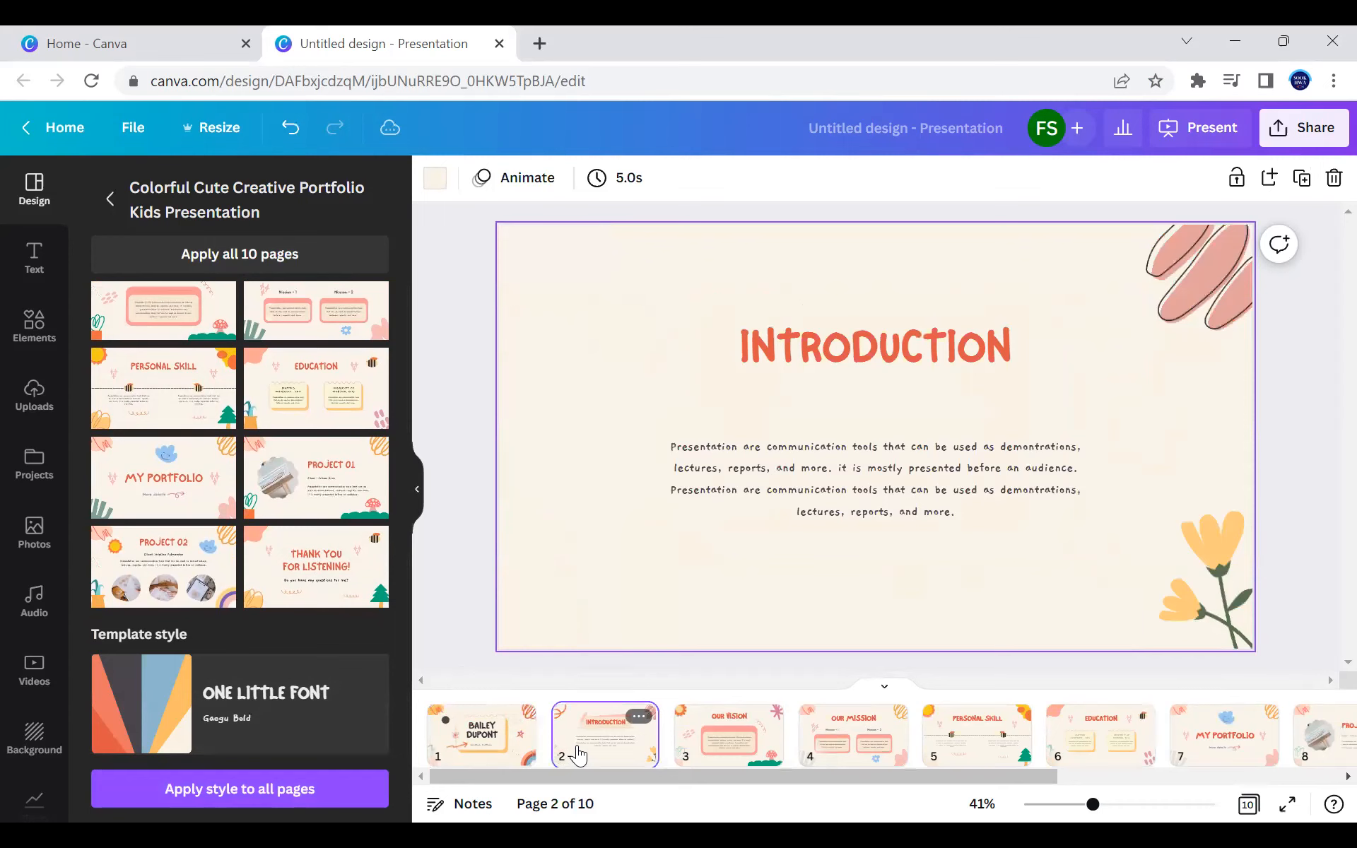
click(691, 751)
click(487, 760)
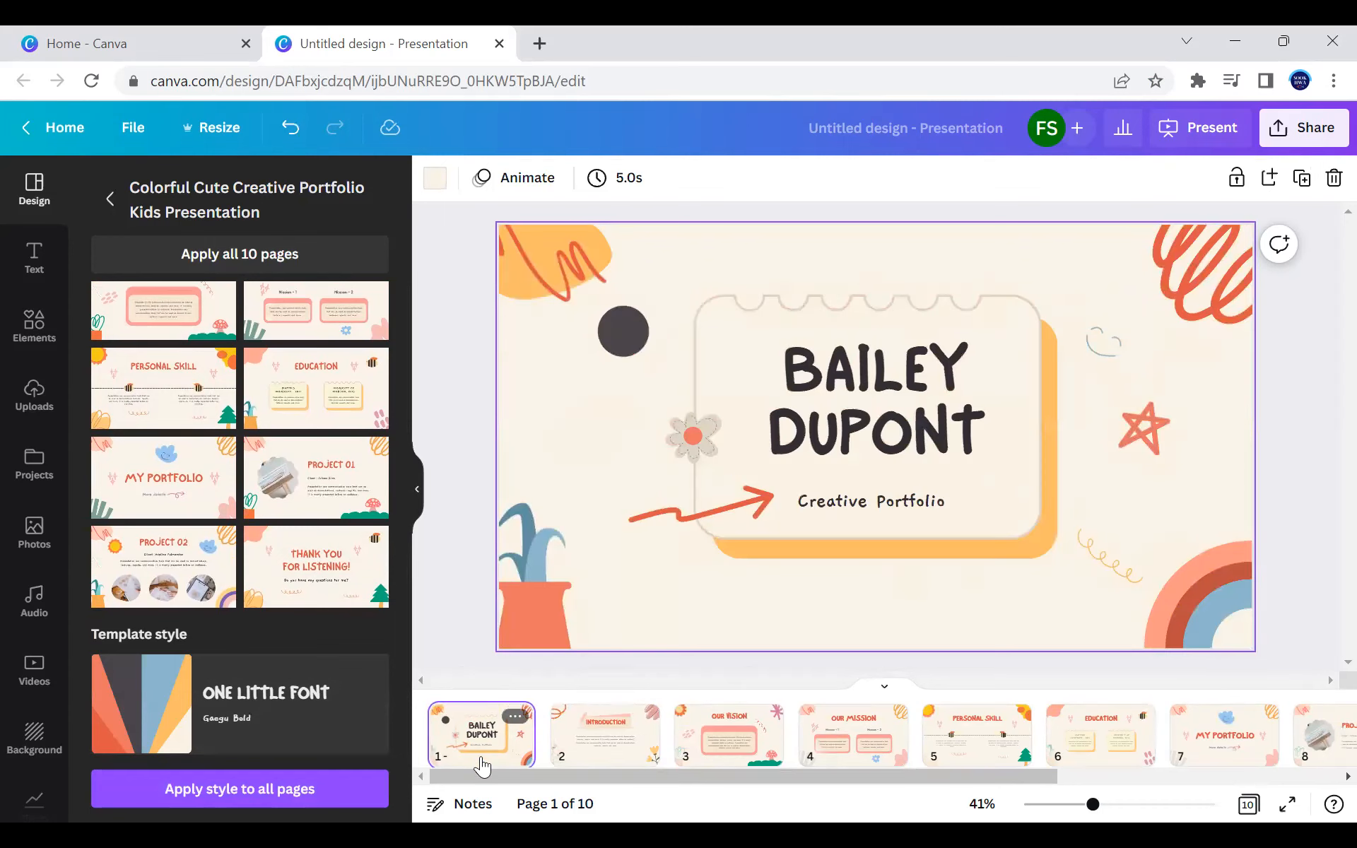
Step: Return to the template list and preview the pages of the Future Technology and Green White Real Estate presentation templates
scroll(146, 348, up, 2)
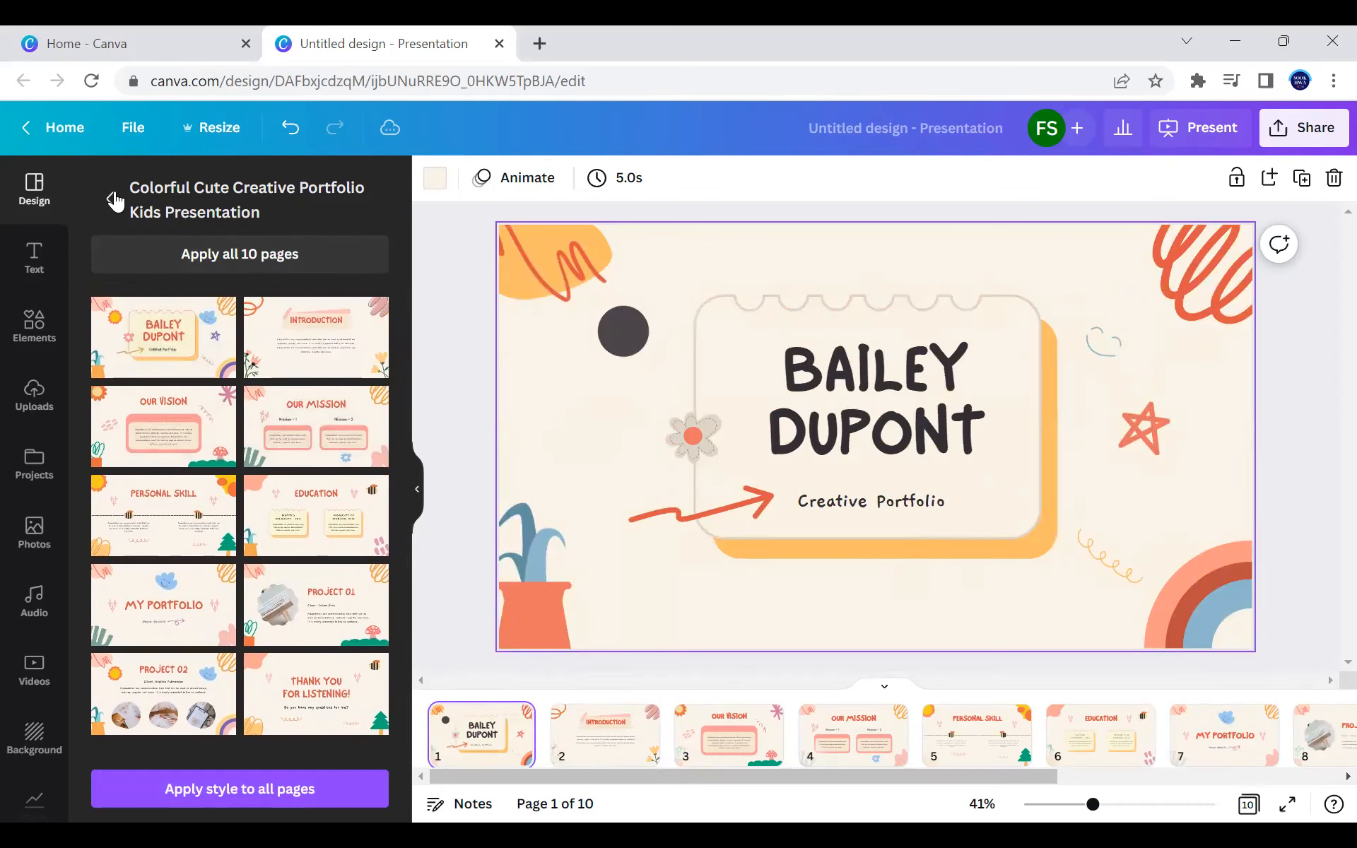
click(113, 200)
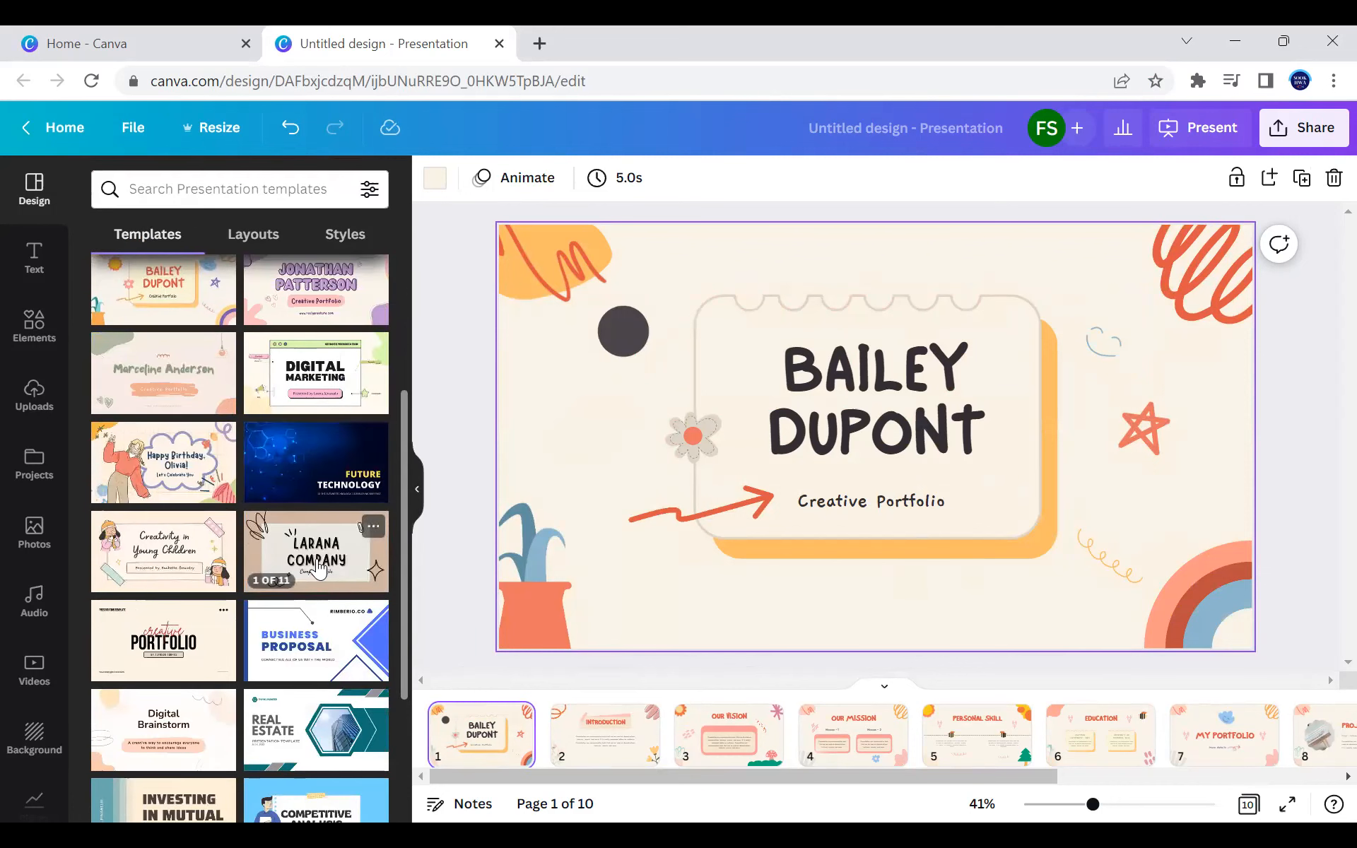
click(334, 469)
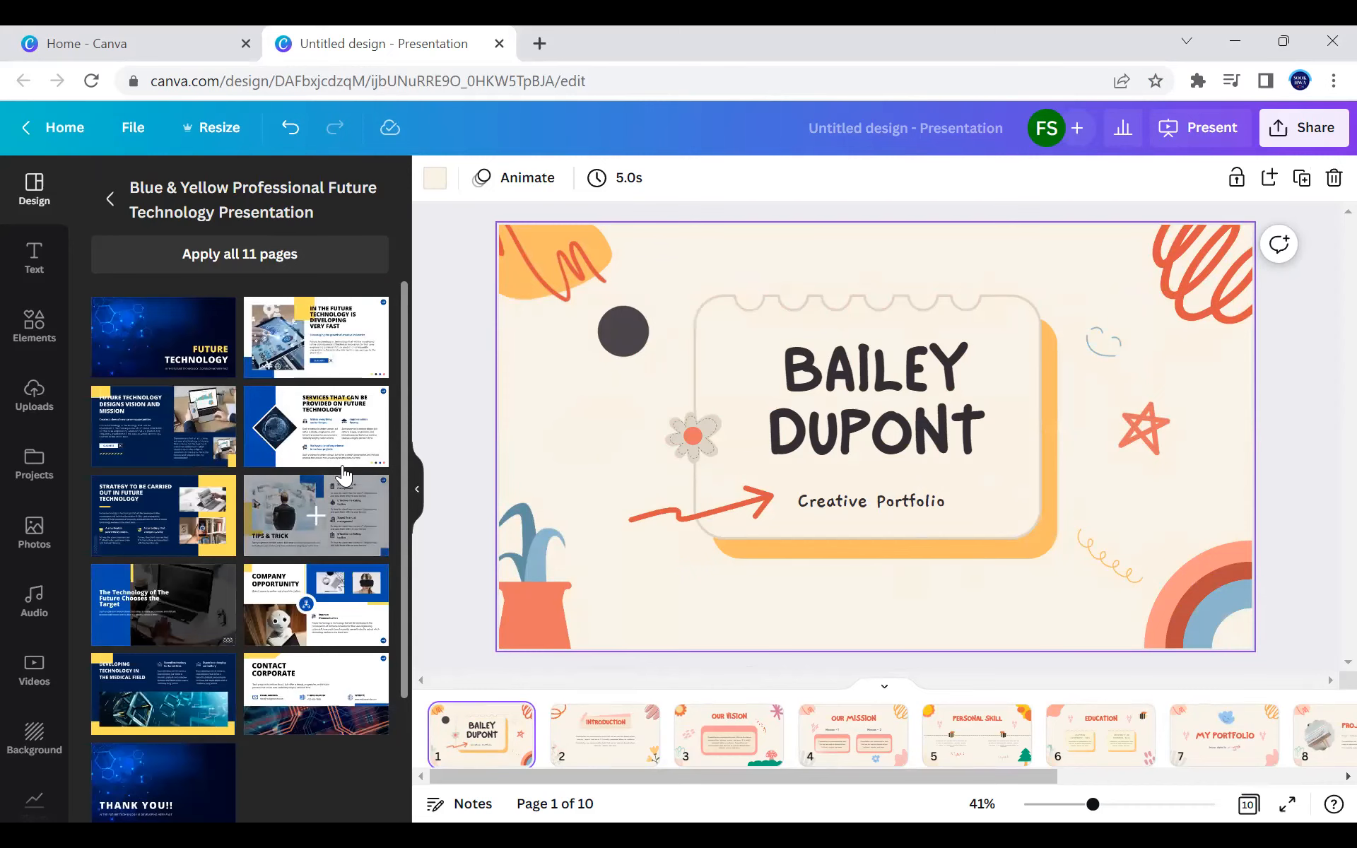
click(111, 200)
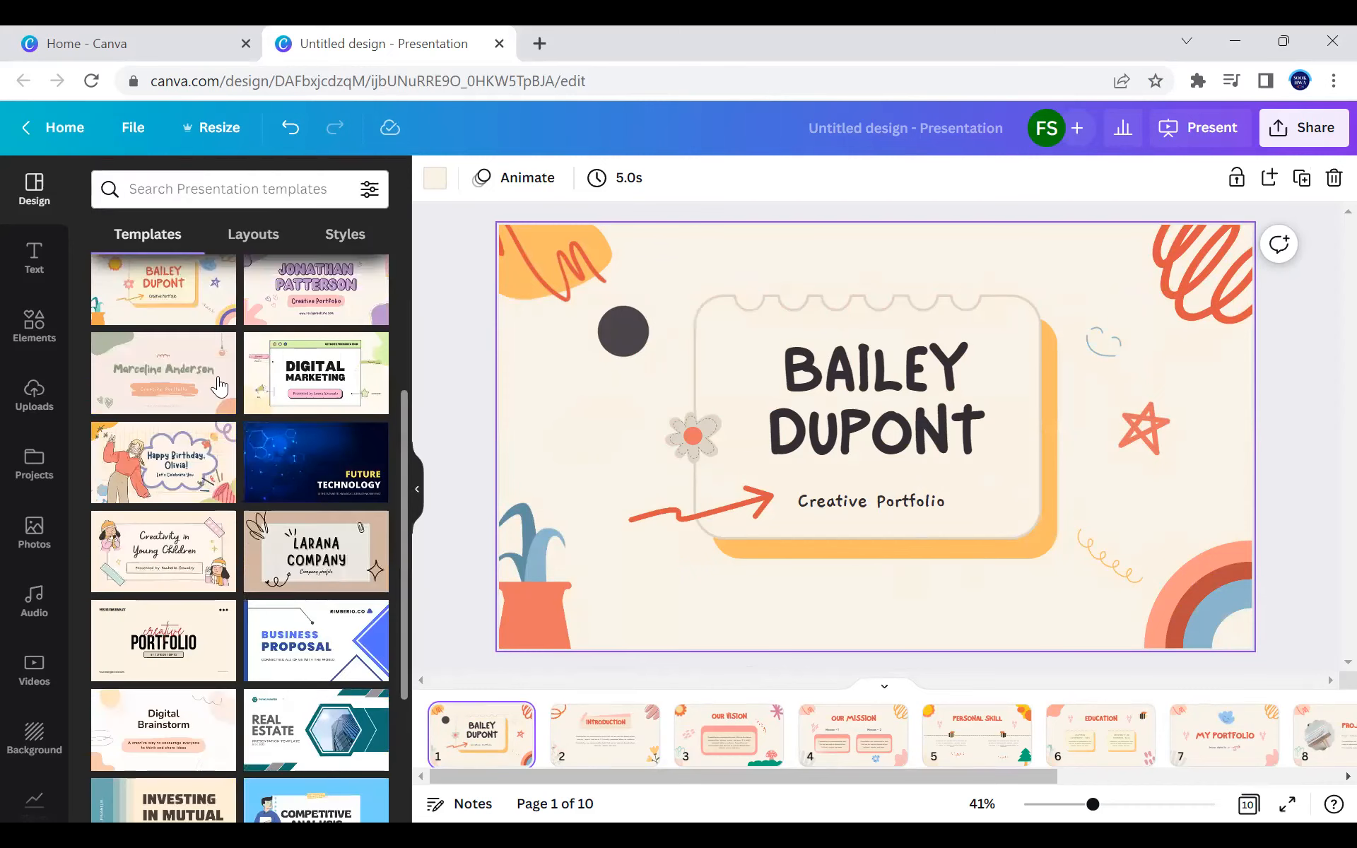
scroll(314, 516, down, 3)
click(314, 516)
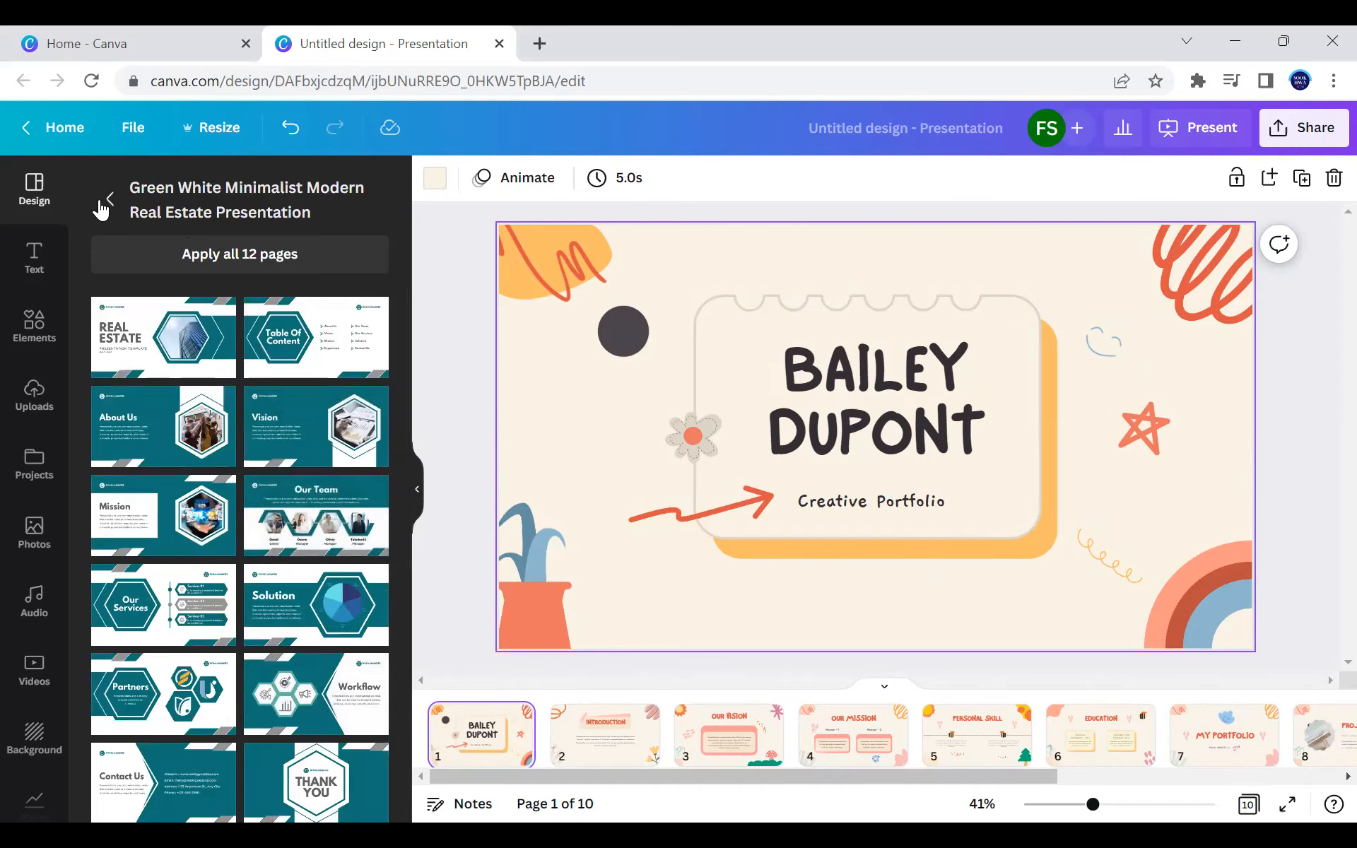
scroll(197, 606, down, 3)
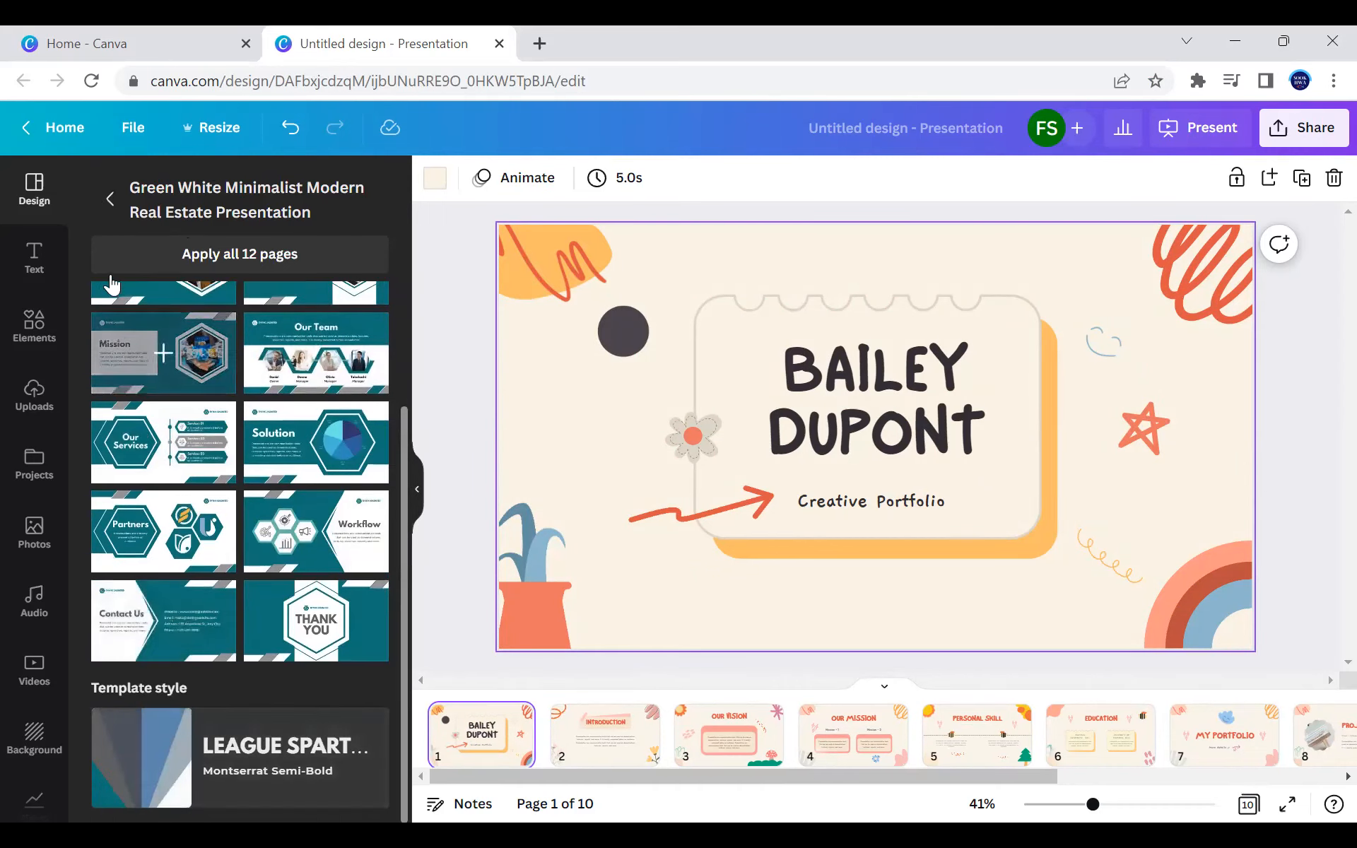
click(110, 199)
Step: Browse further templates, previewing the Colorful Minimal Creative Portfolio, Vintage Scrapbook Self-Introduction and Retro Playful Brainstorm presentations
scroll(212, 523, down, 3)
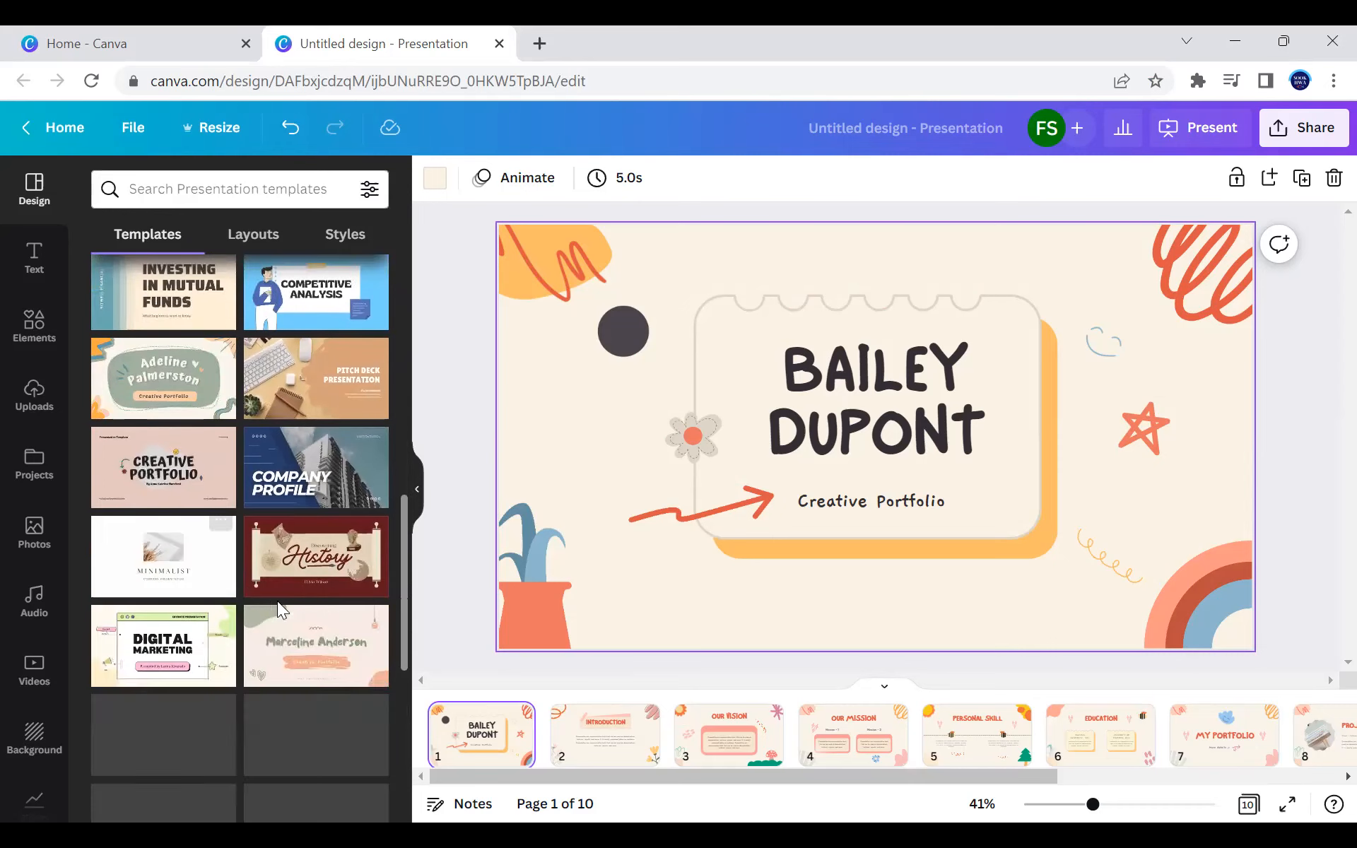
click(164, 475)
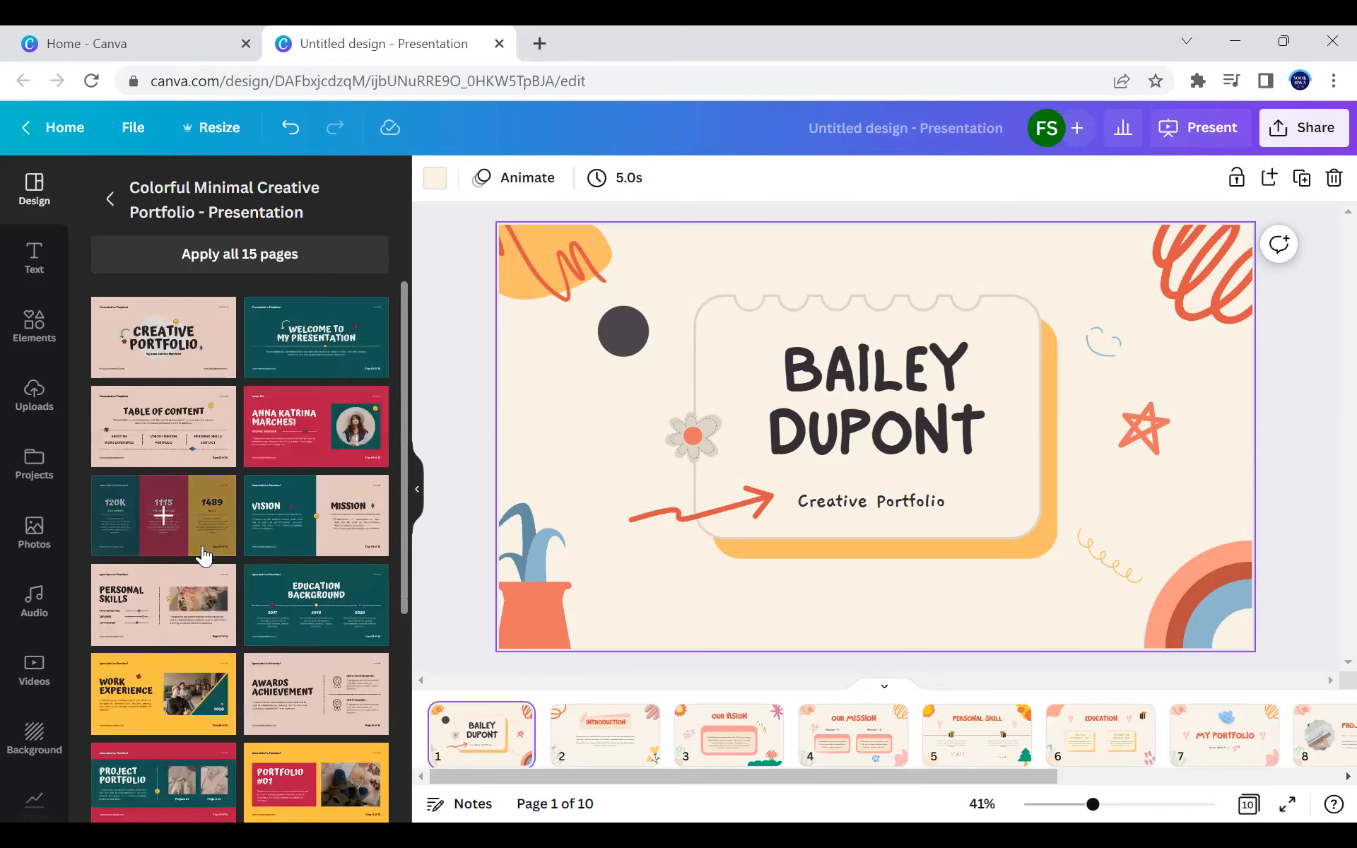
scroll(204, 557, down, 5)
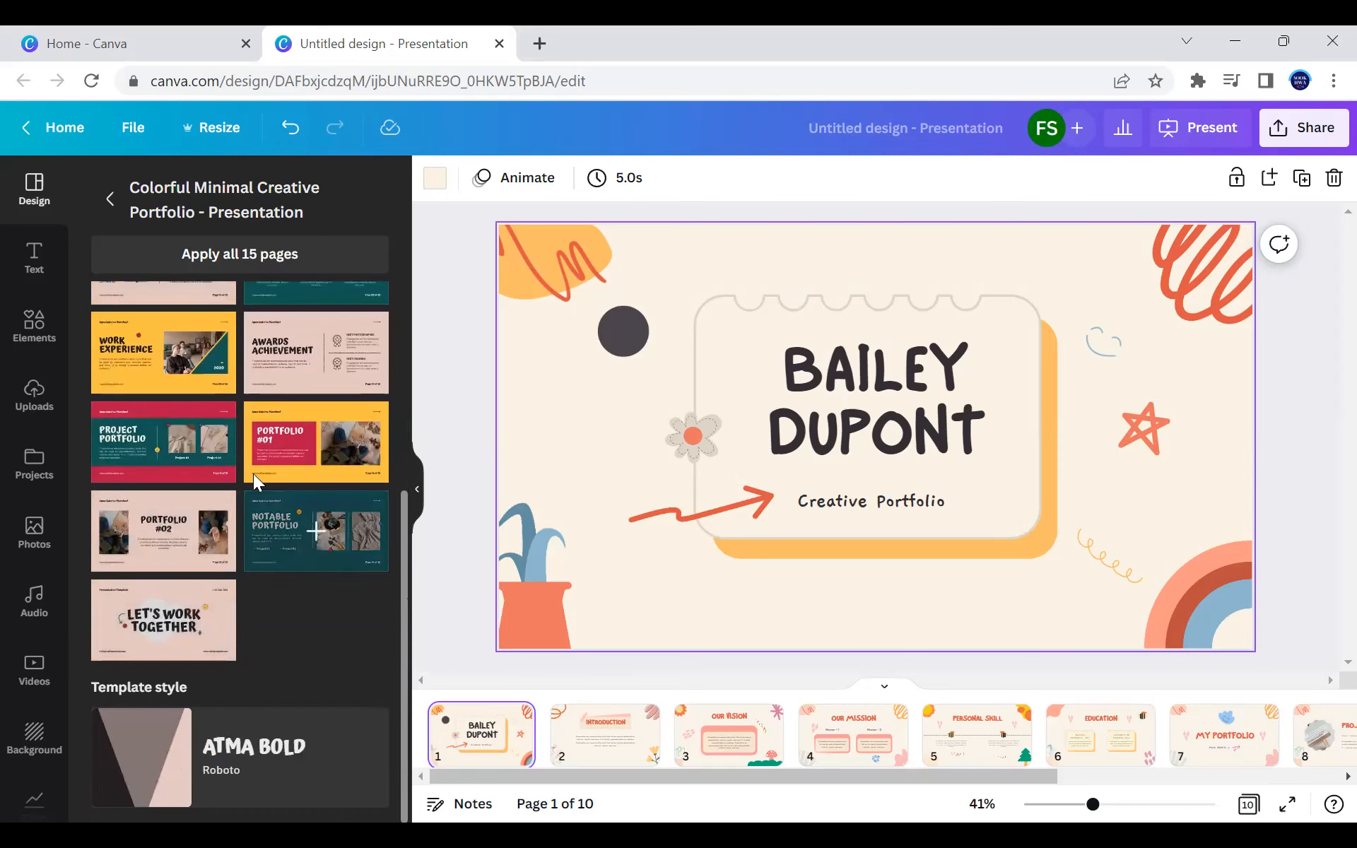
click(111, 199)
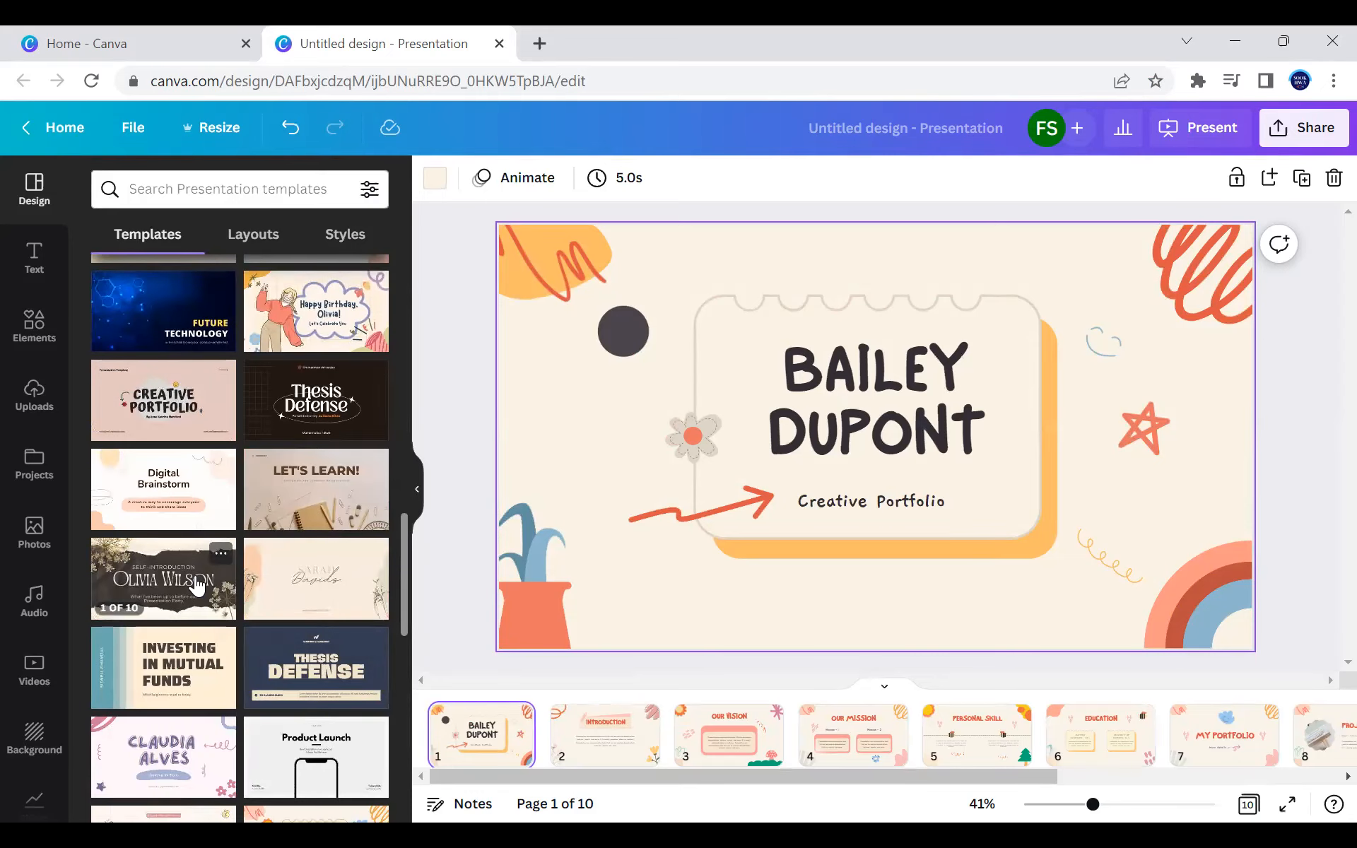
click(198, 586)
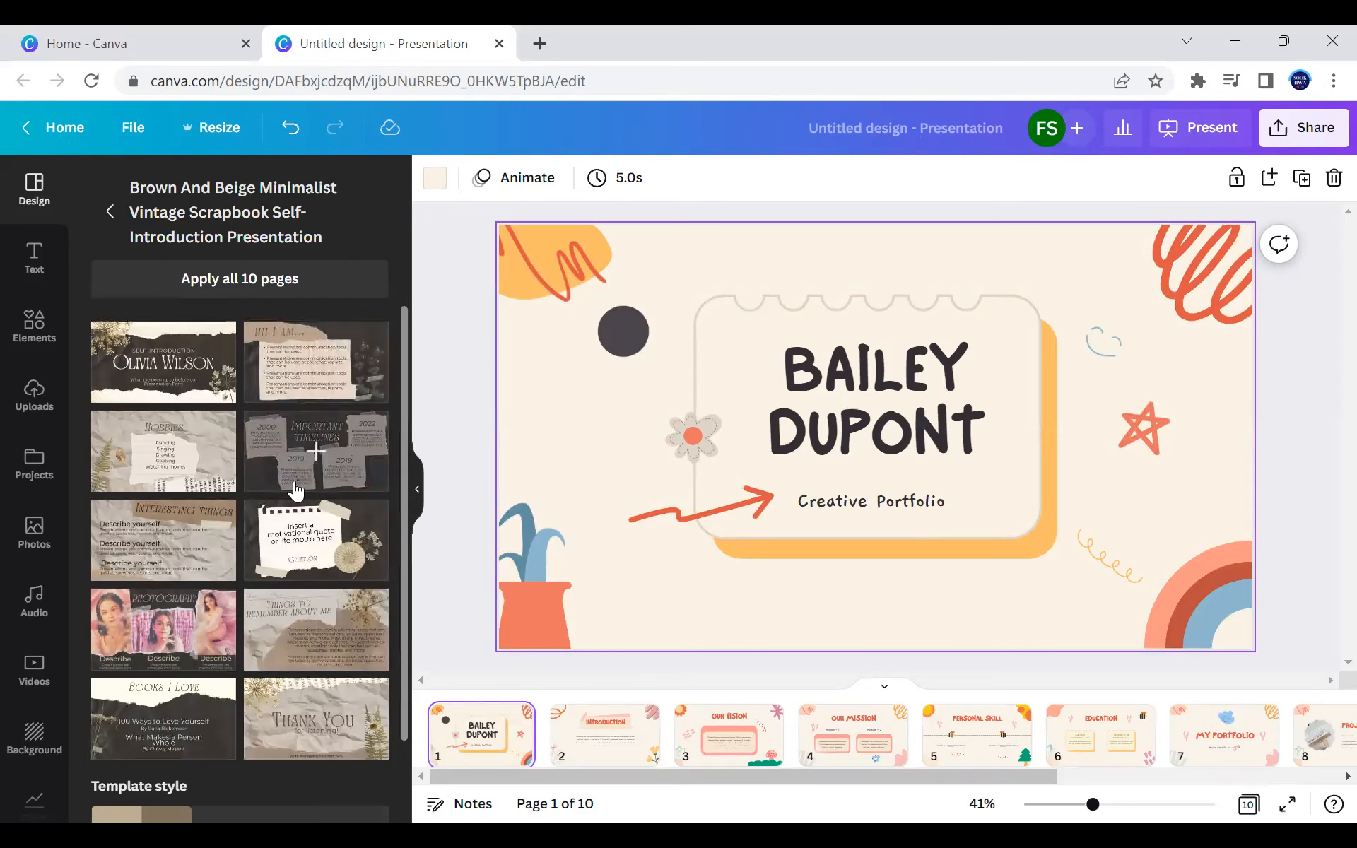
click(113, 220)
scroll(304, 566, down, 5)
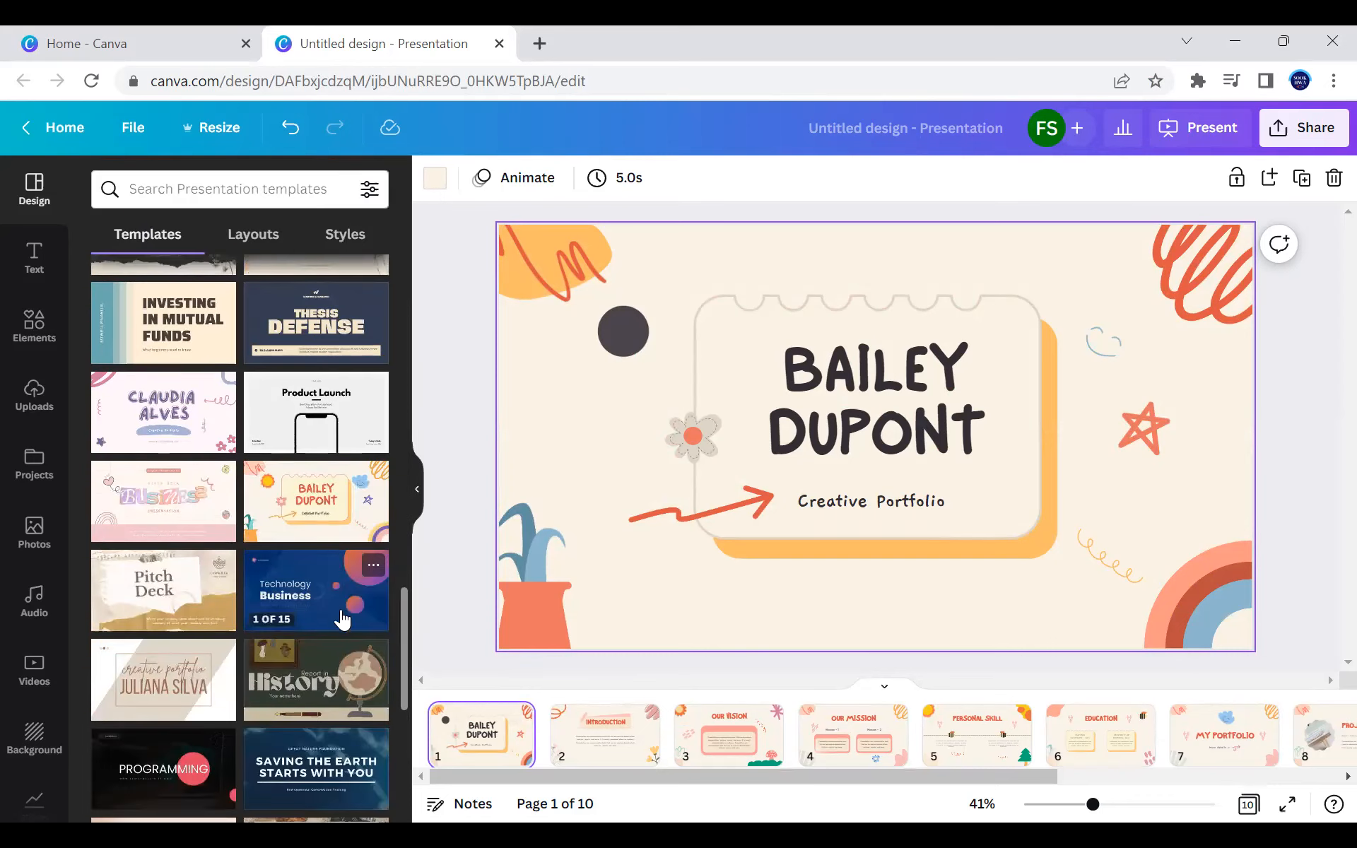
scroll(342, 620, down, 6)
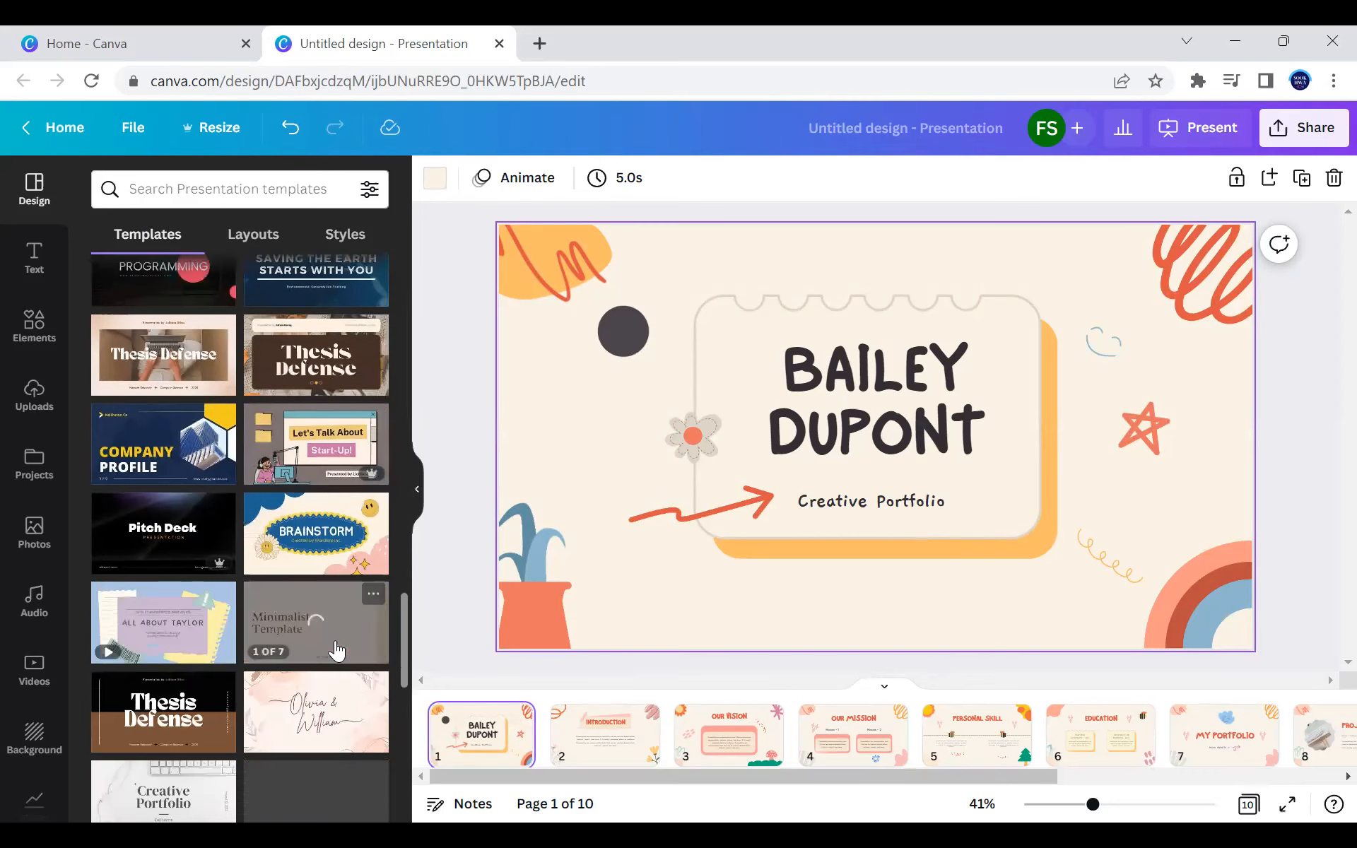
click(339, 544)
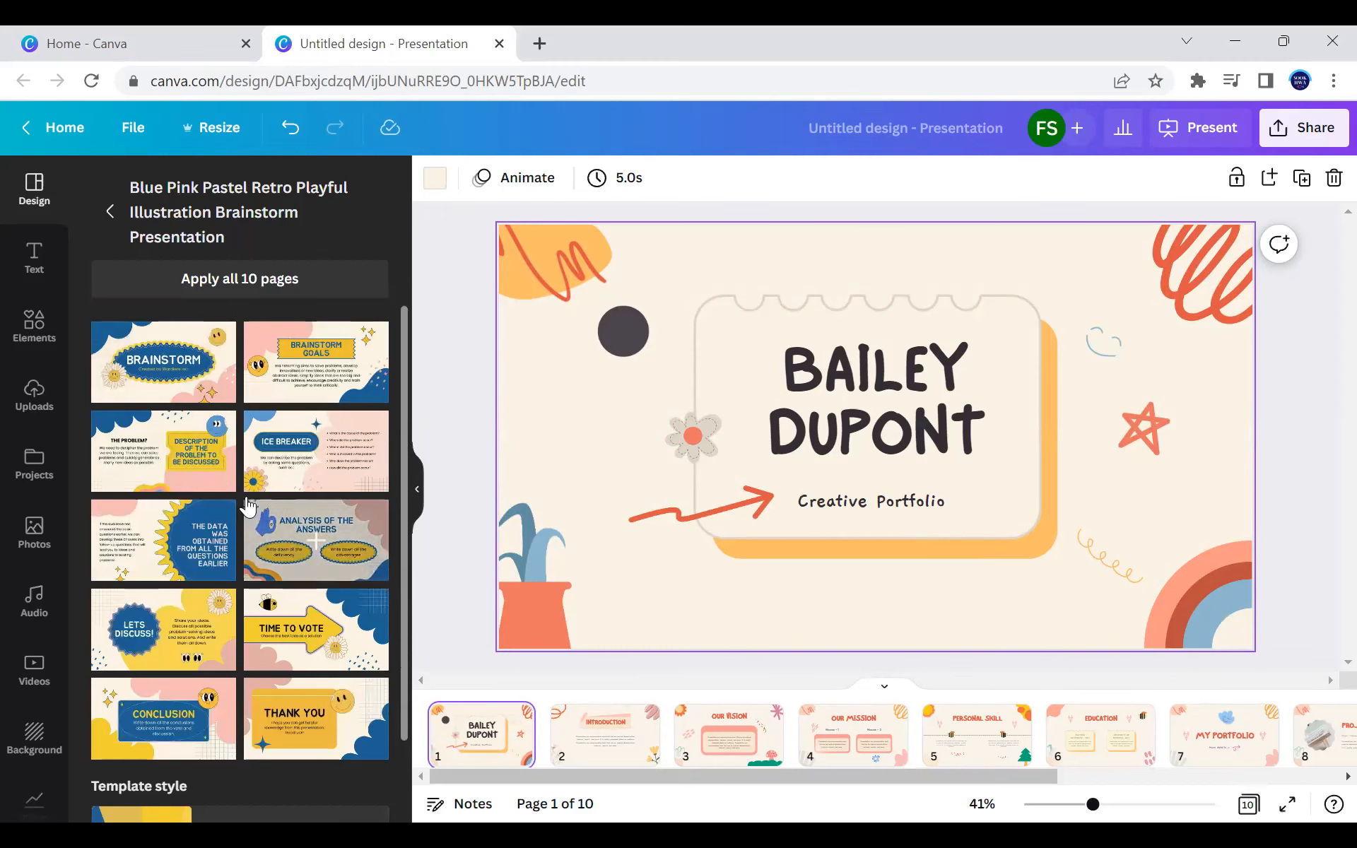
click(111, 212)
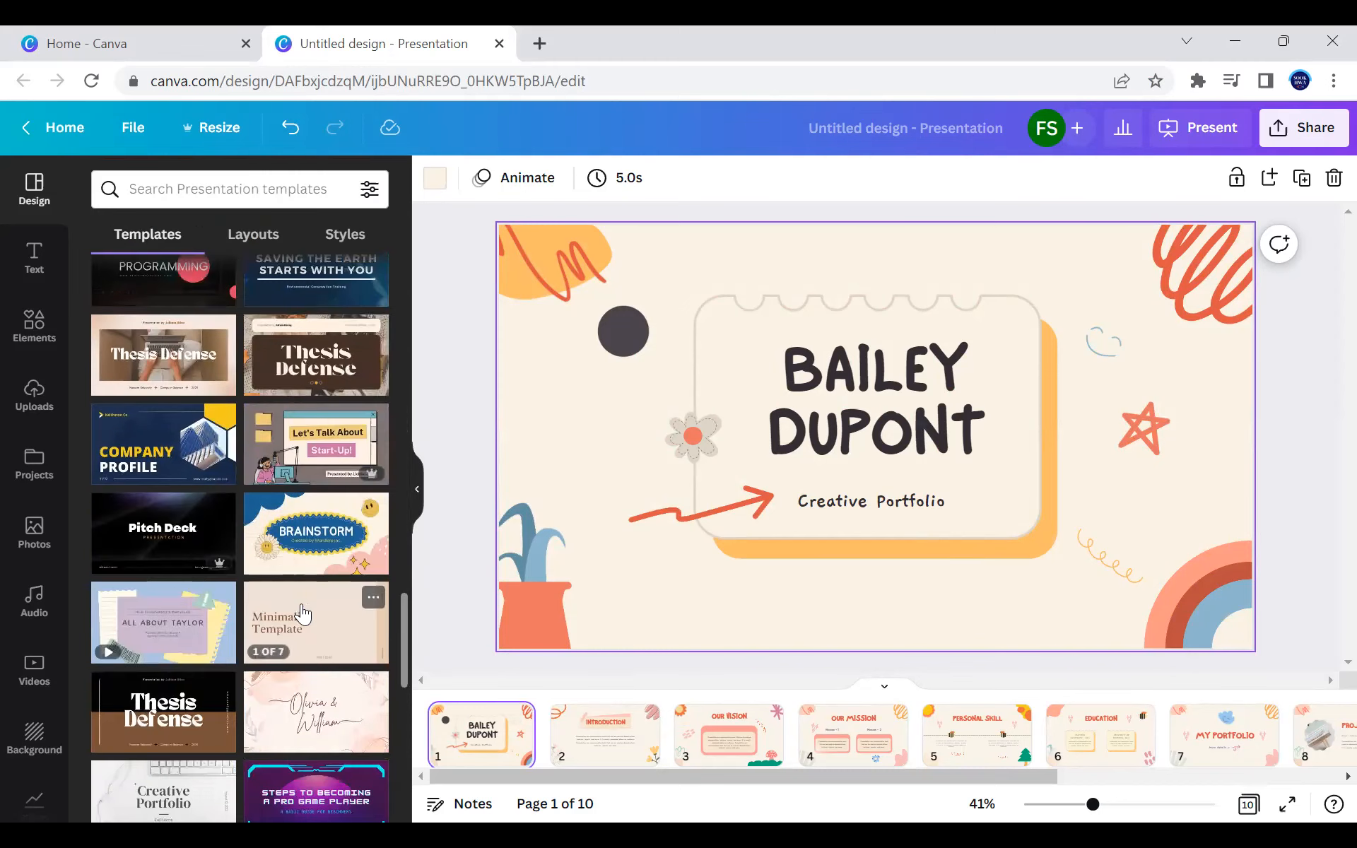
scroll(297, 616, down, 5)
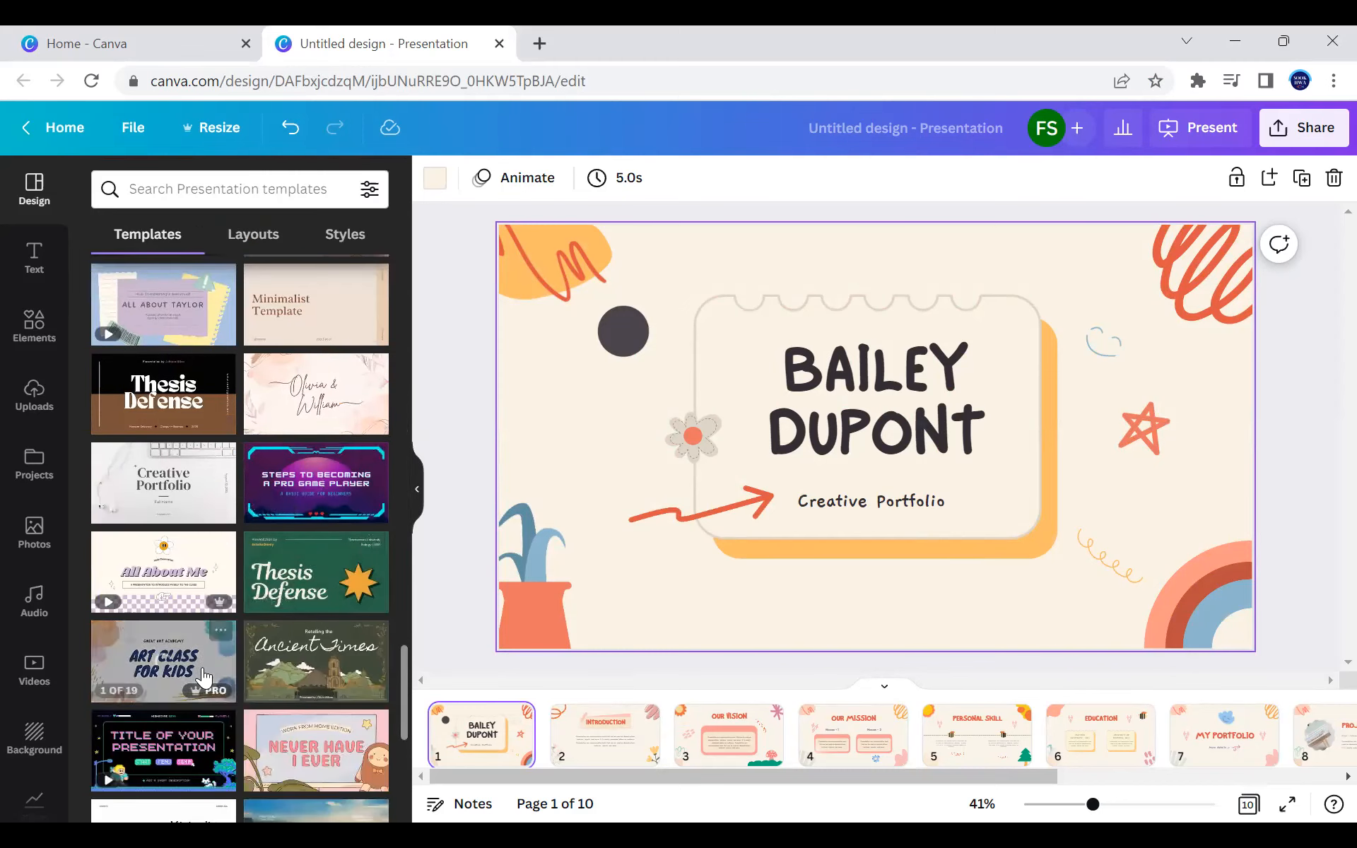
Step: Search the templates for "quiz" and apply all 16 pages of the Blue Purple Retro Illustration Word Puzzle Game Presentation
click(226, 189)
text(quiz)
key(Return)
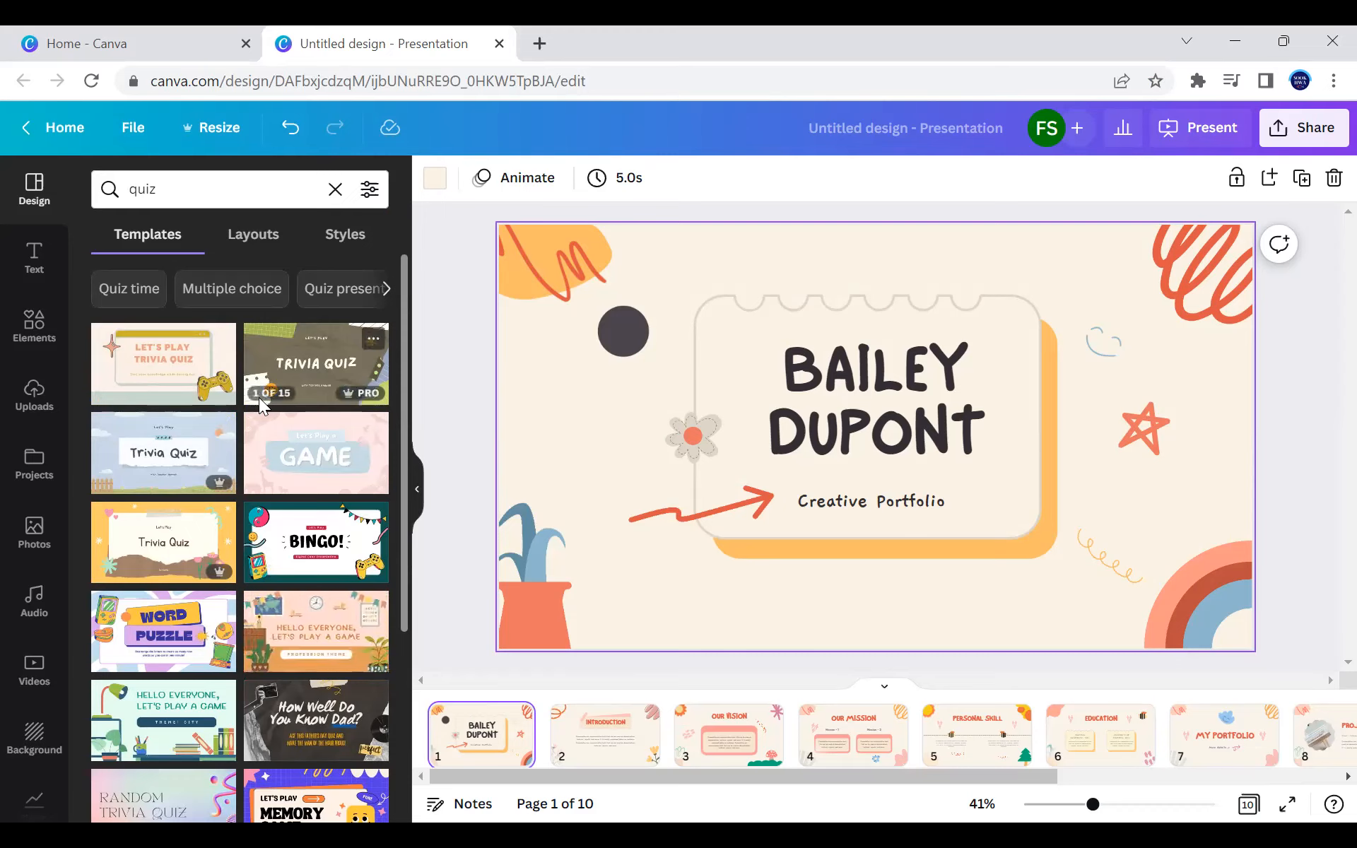
click(204, 640)
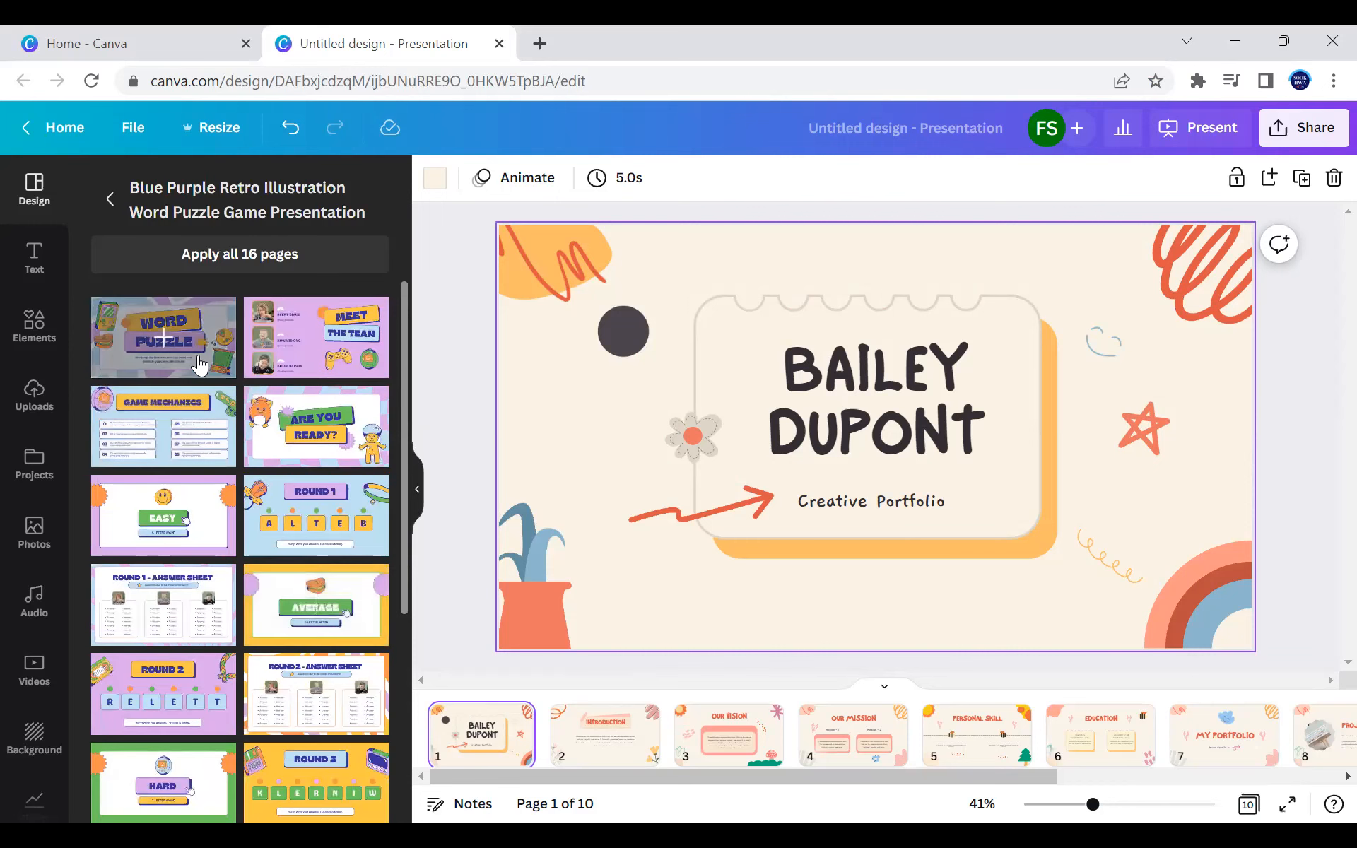
click(210, 258)
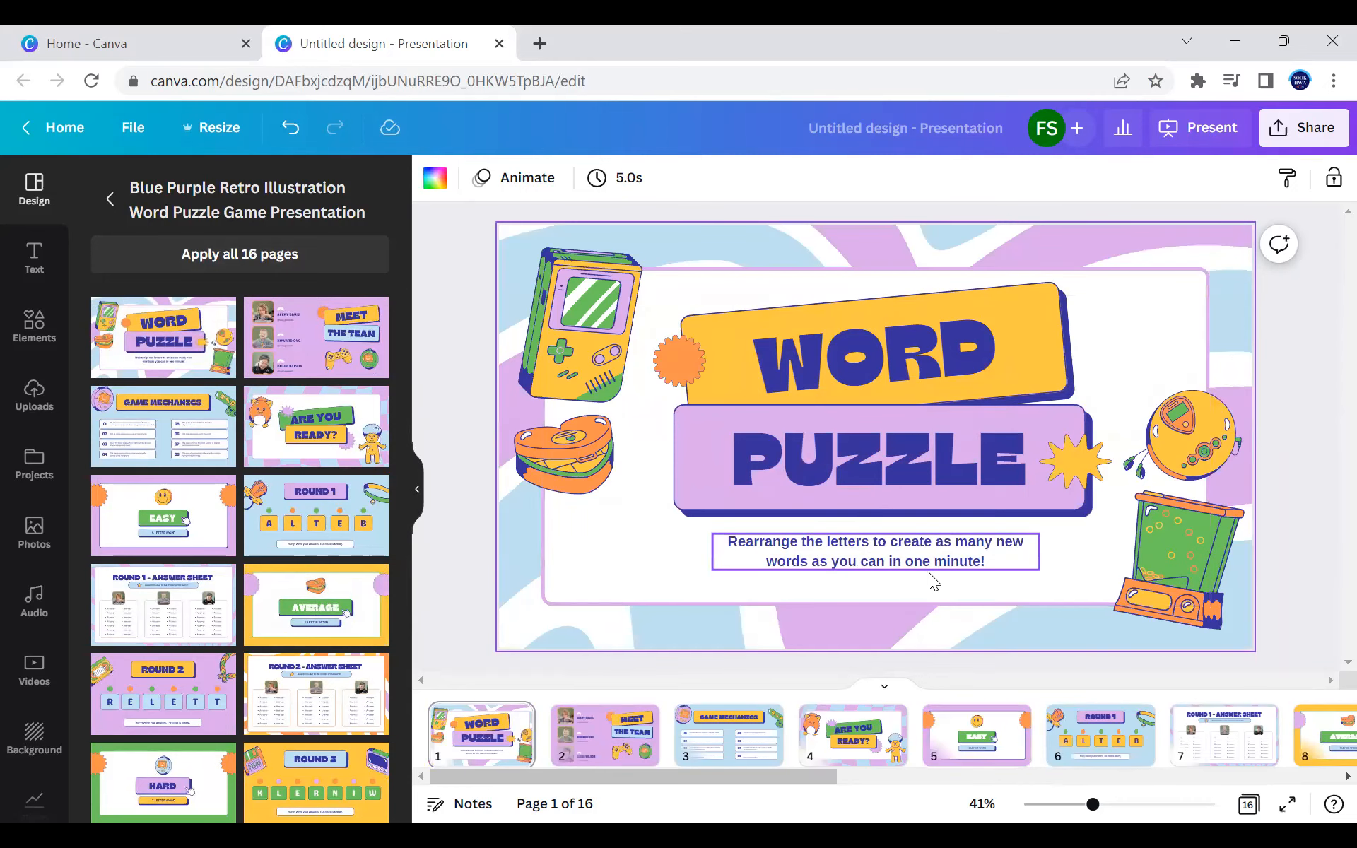
Step: Review pages 2 to 5 and 7 of the Word Puzzle presentation and its remaining template pages, ending at the quiz template results
click(614, 743)
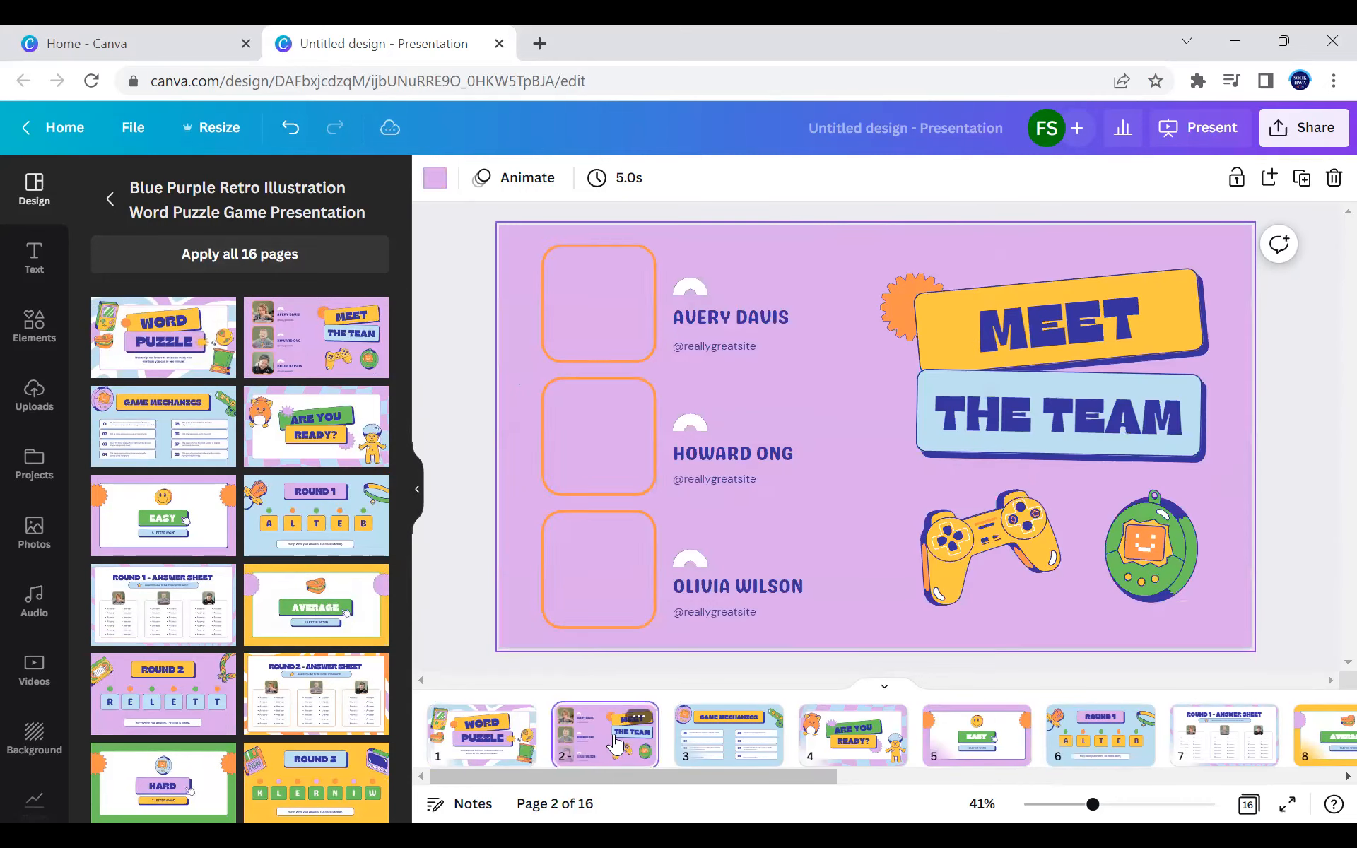
click(732, 746)
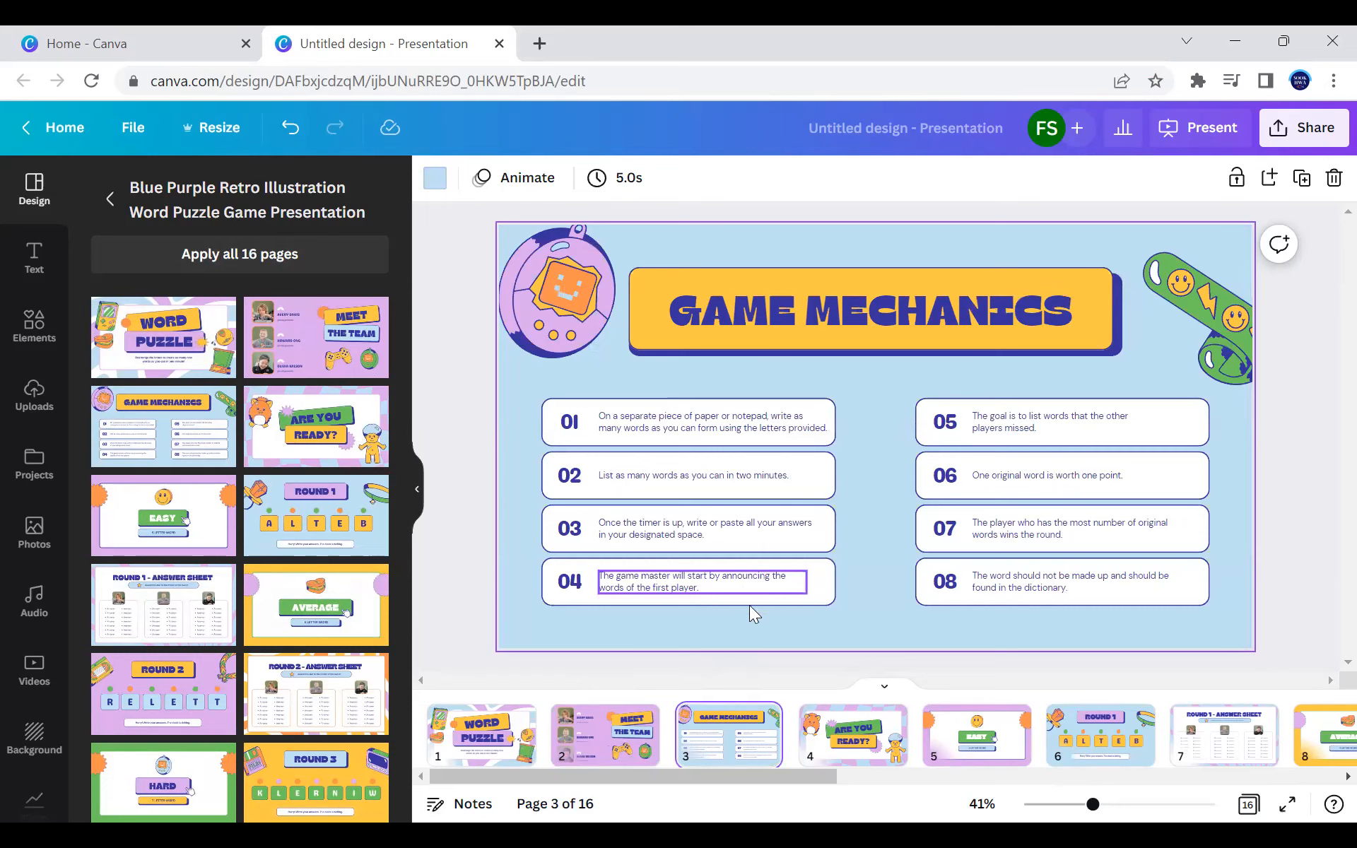
click(822, 738)
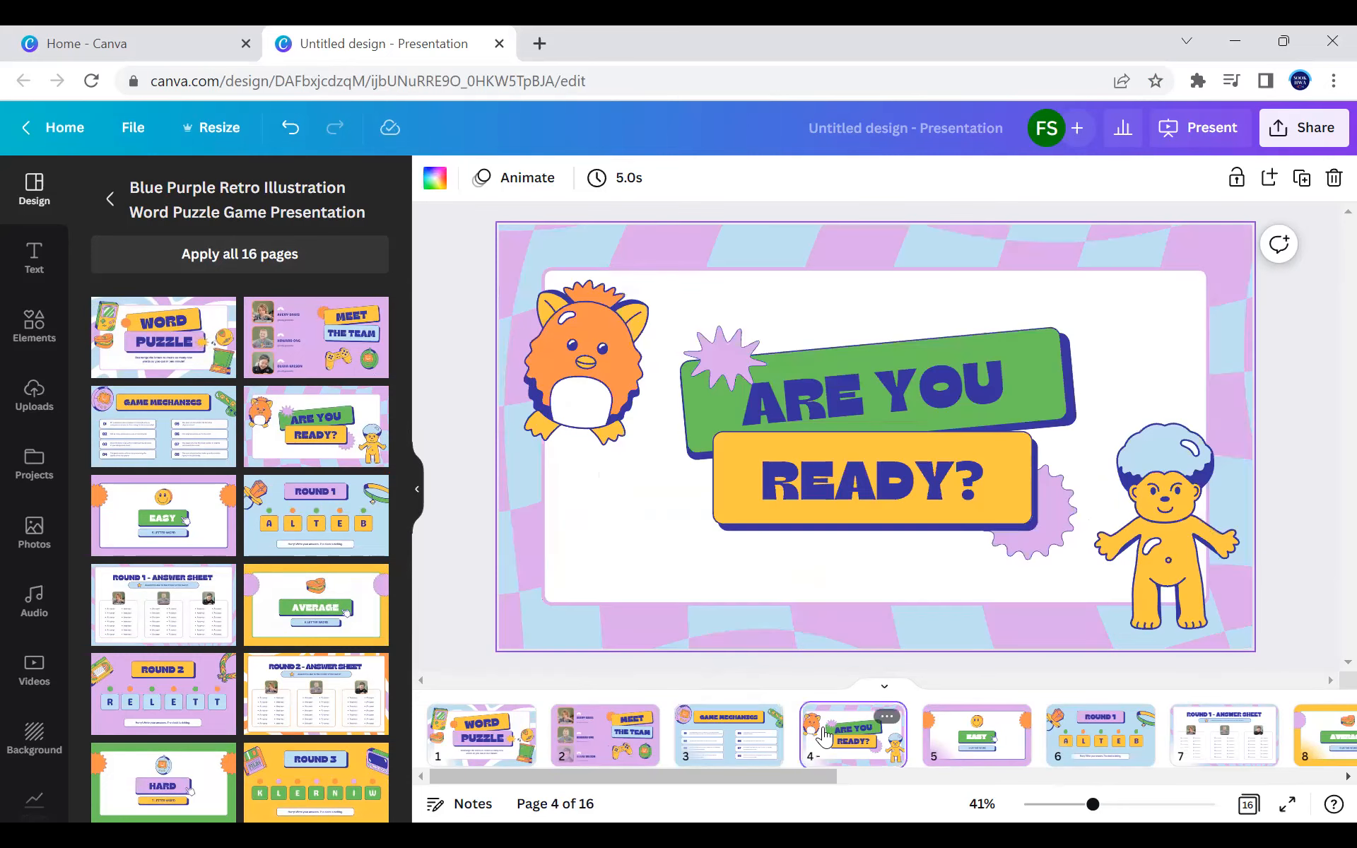
click(939, 749)
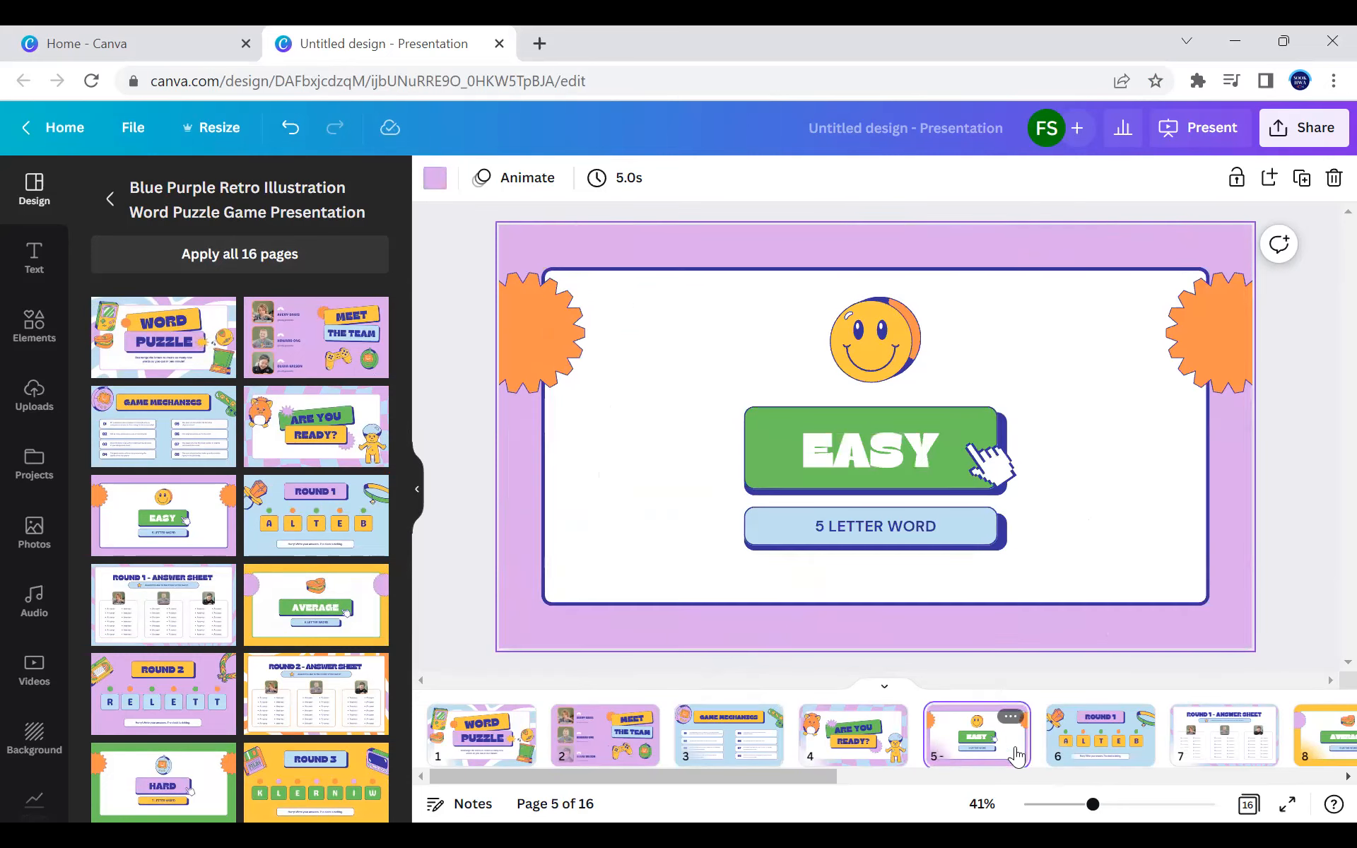
click(1212, 755)
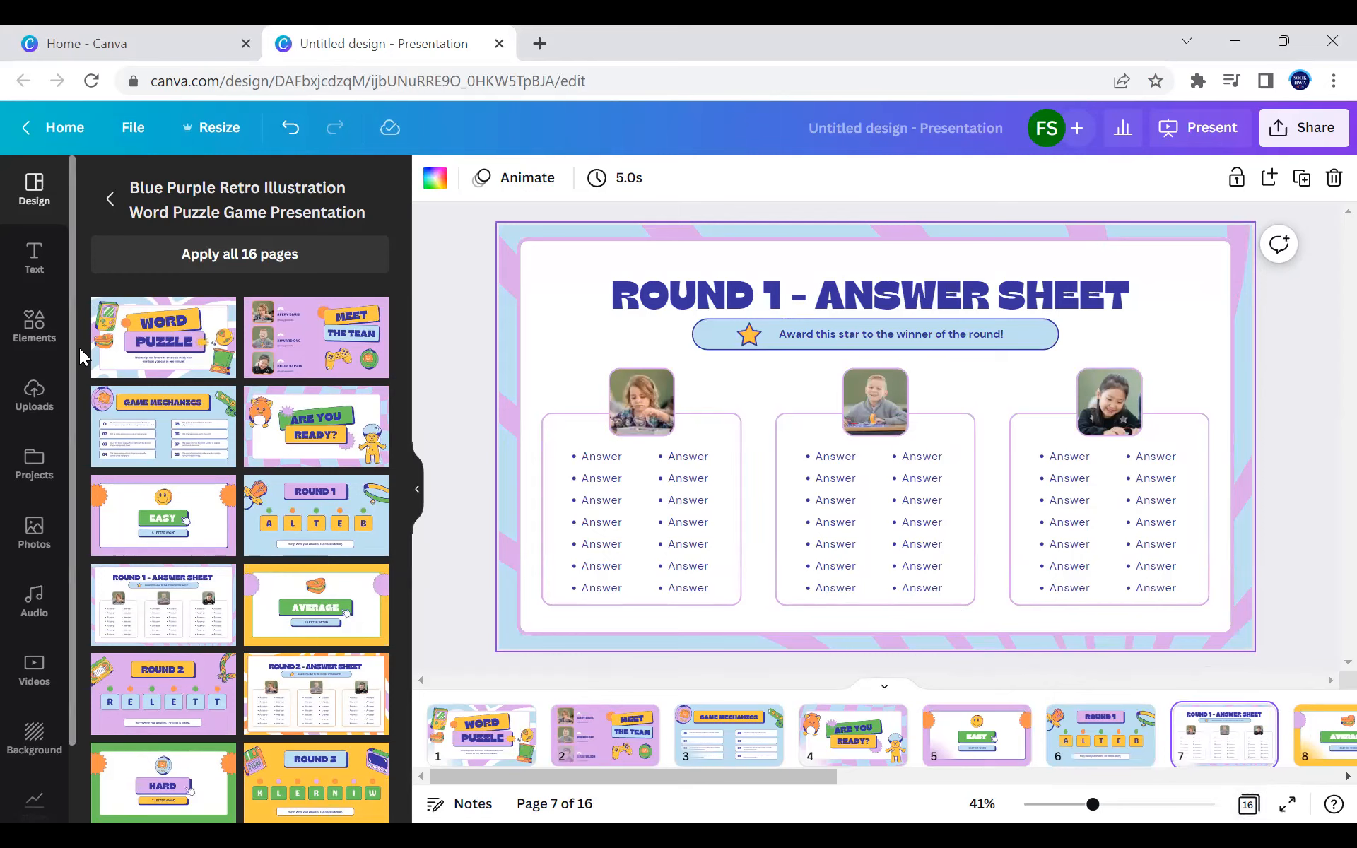
scroll(104, 297, down, 5)
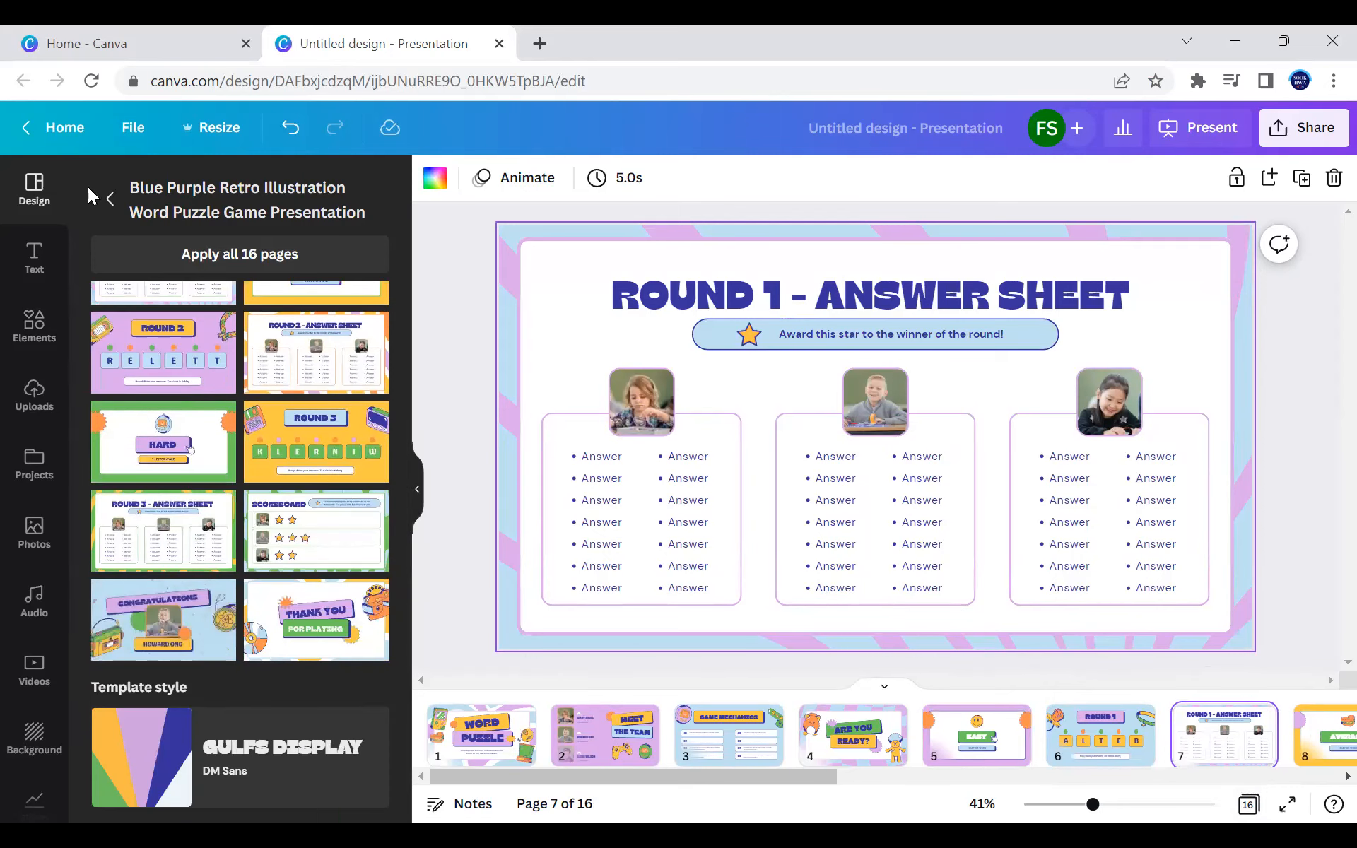
click(110, 200)
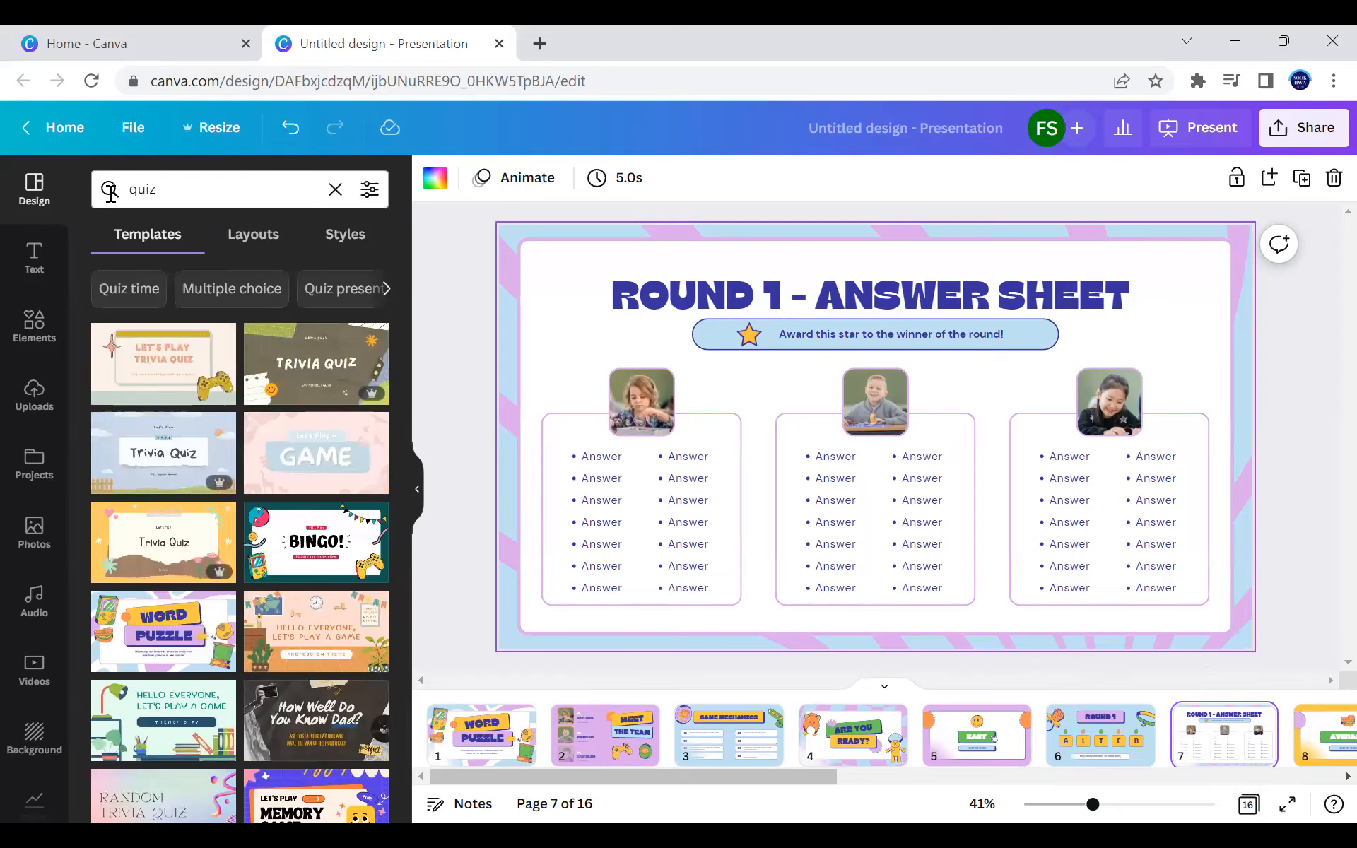
Step: Preview the pages of the Blue Orange Colorful Illustration Memory Game Presentation and return to the quiz template results
scroll(224, 504, down, 5)
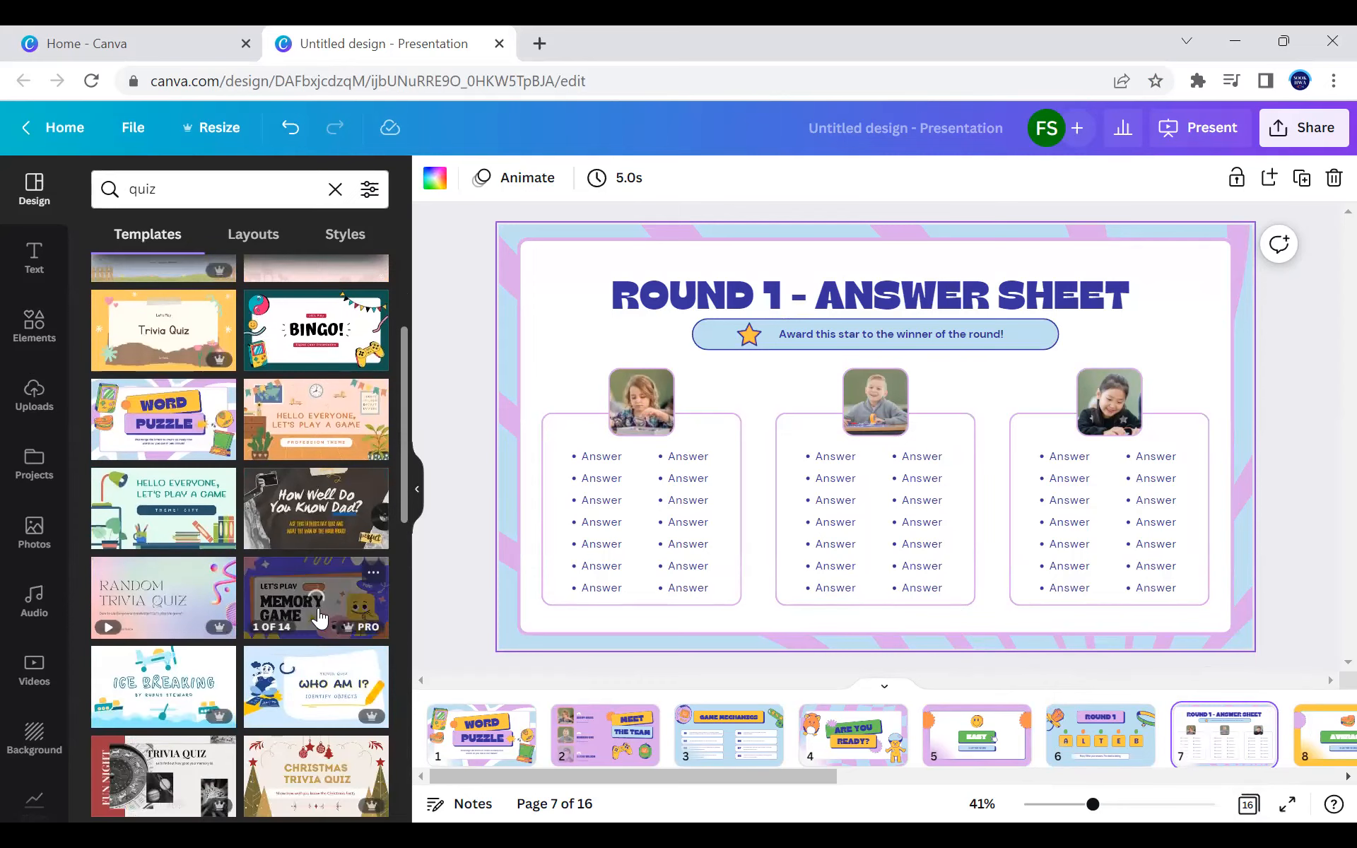
click(327, 598)
scroll(327, 598, down, 4)
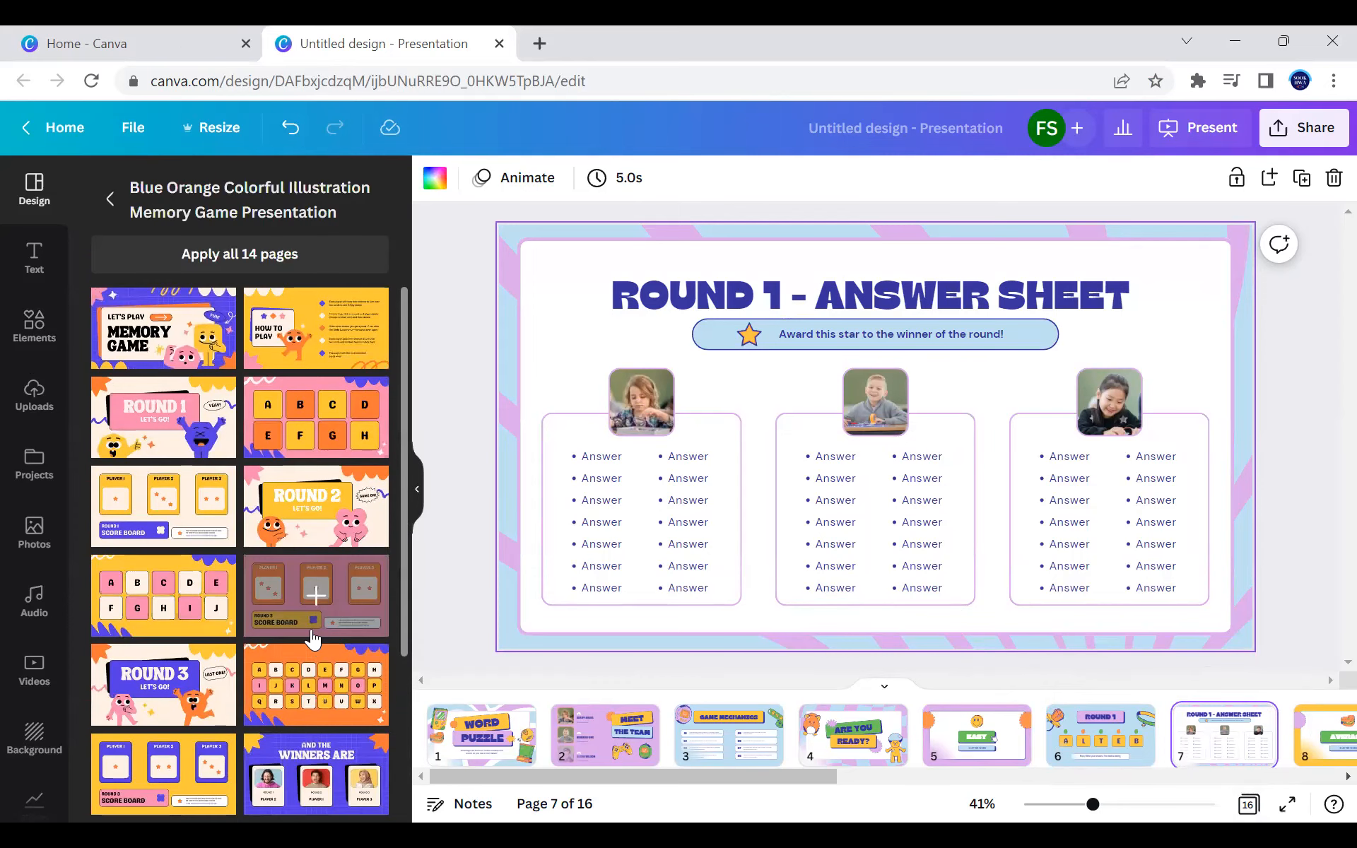
click(113, 200)
Step: Browse further quiz templates and preview the pages of the Playful Mathematics Animated Education Presentation
scroll(161, 291, down, 5)
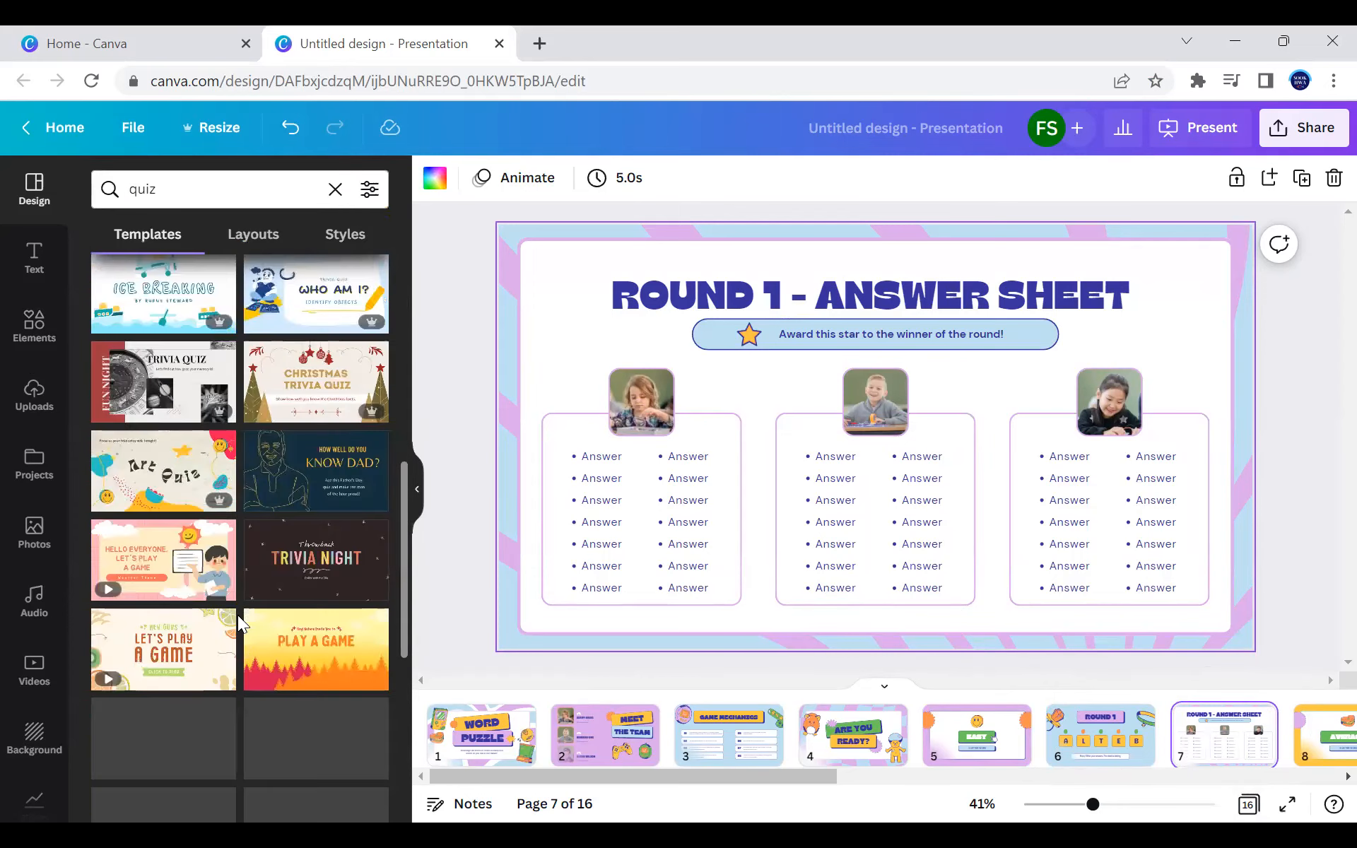
scroll(175, 492, down, 5)
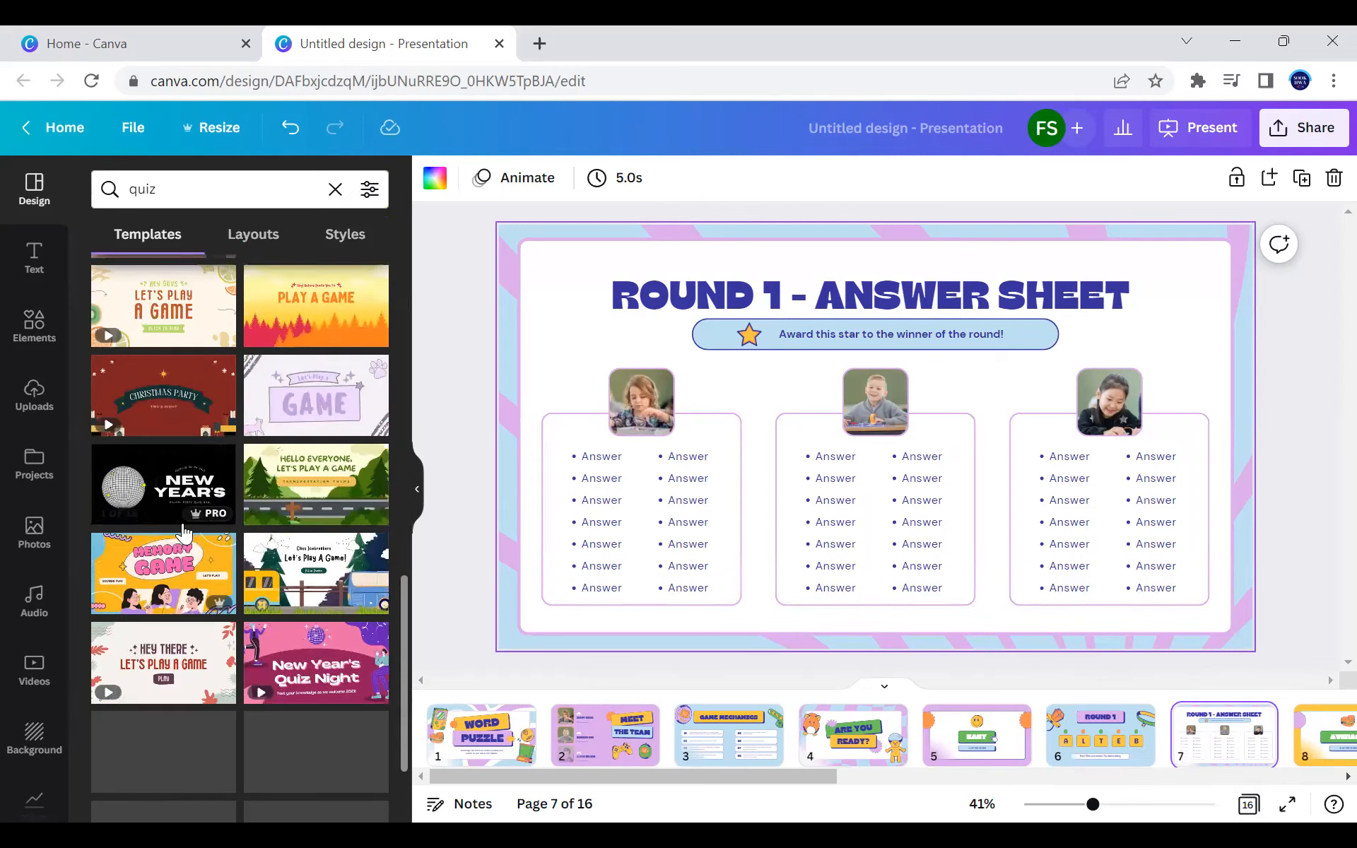
scroll(249, 650, down, 3)
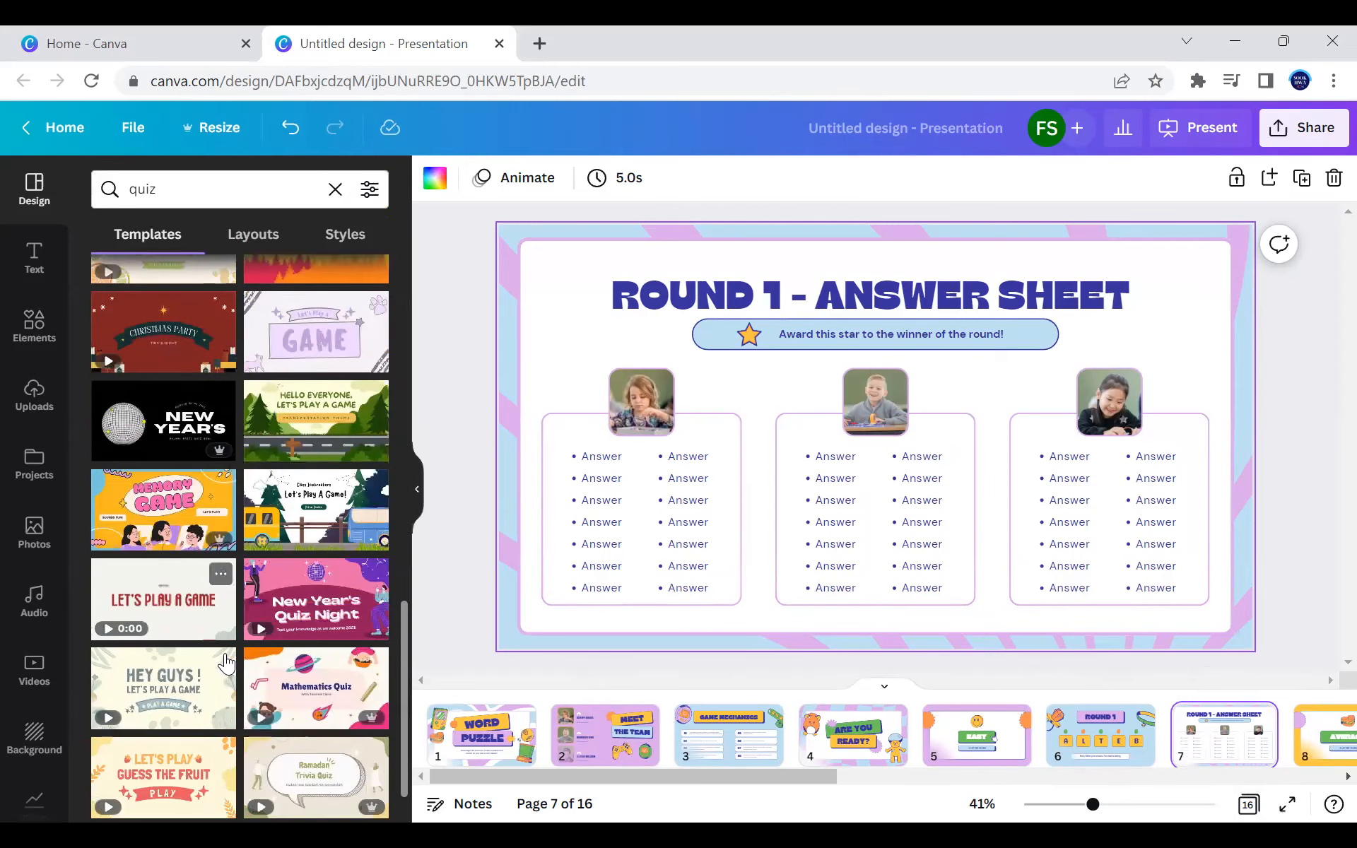
scroll(312, 597, down, 3)
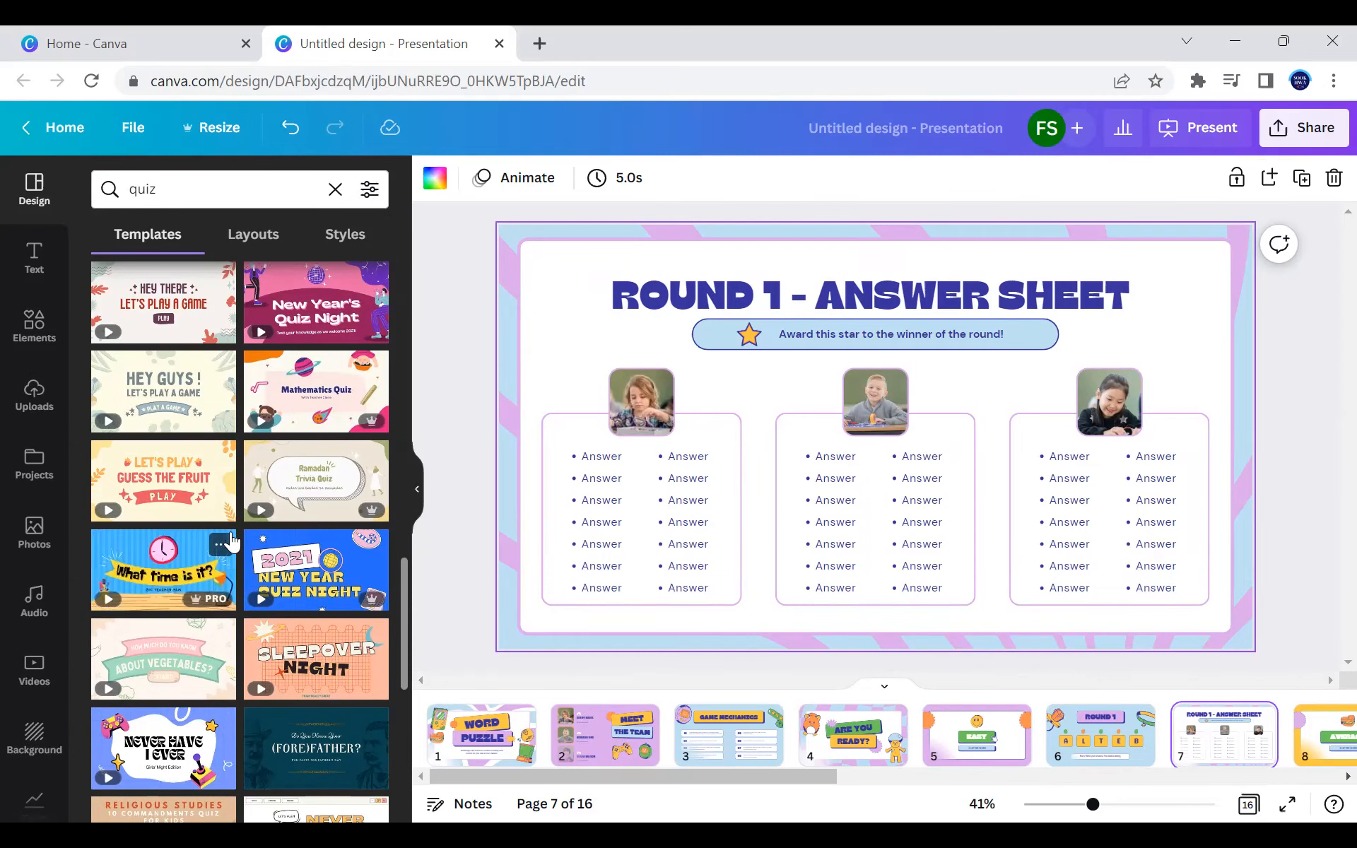
click(334, 407)
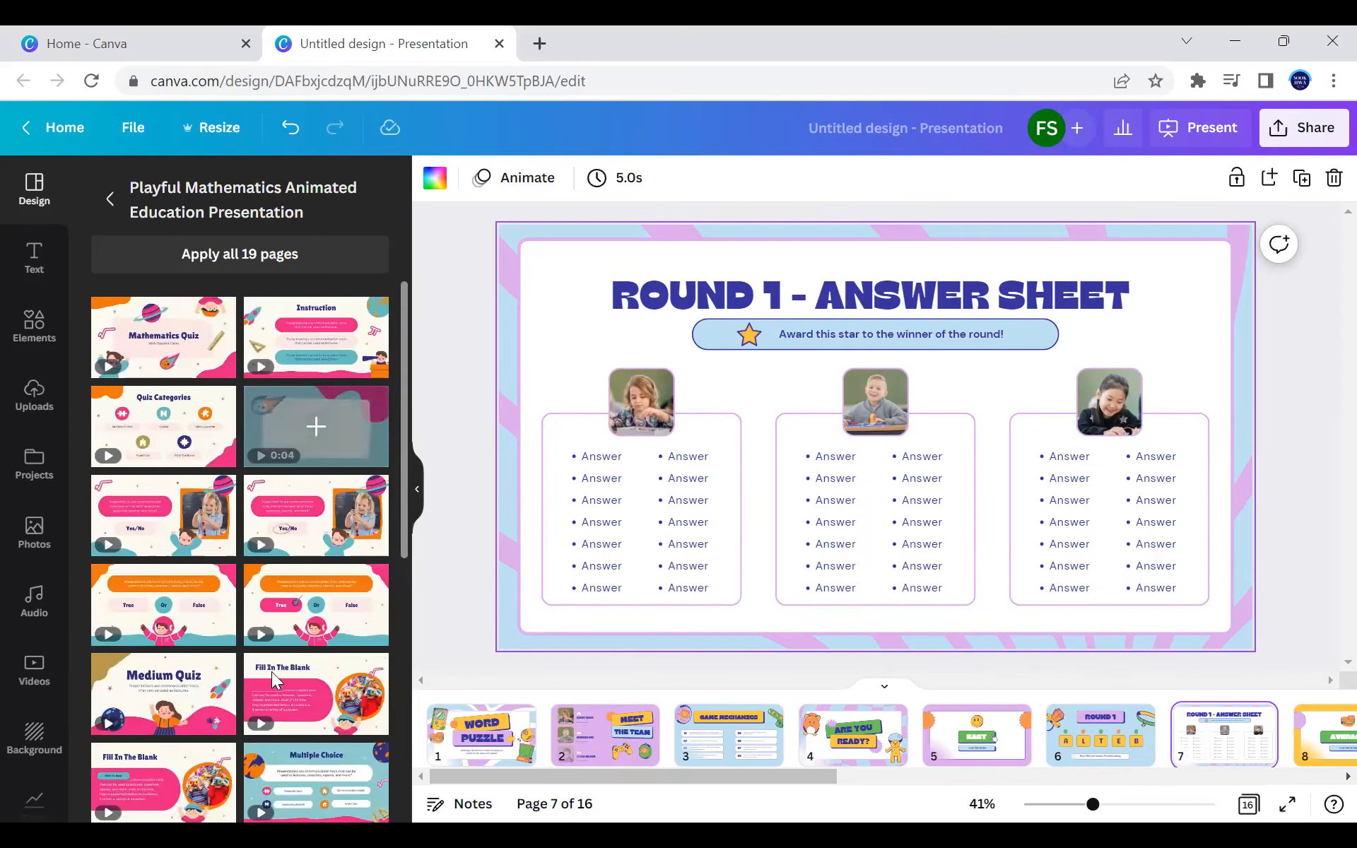
click(110, 200)
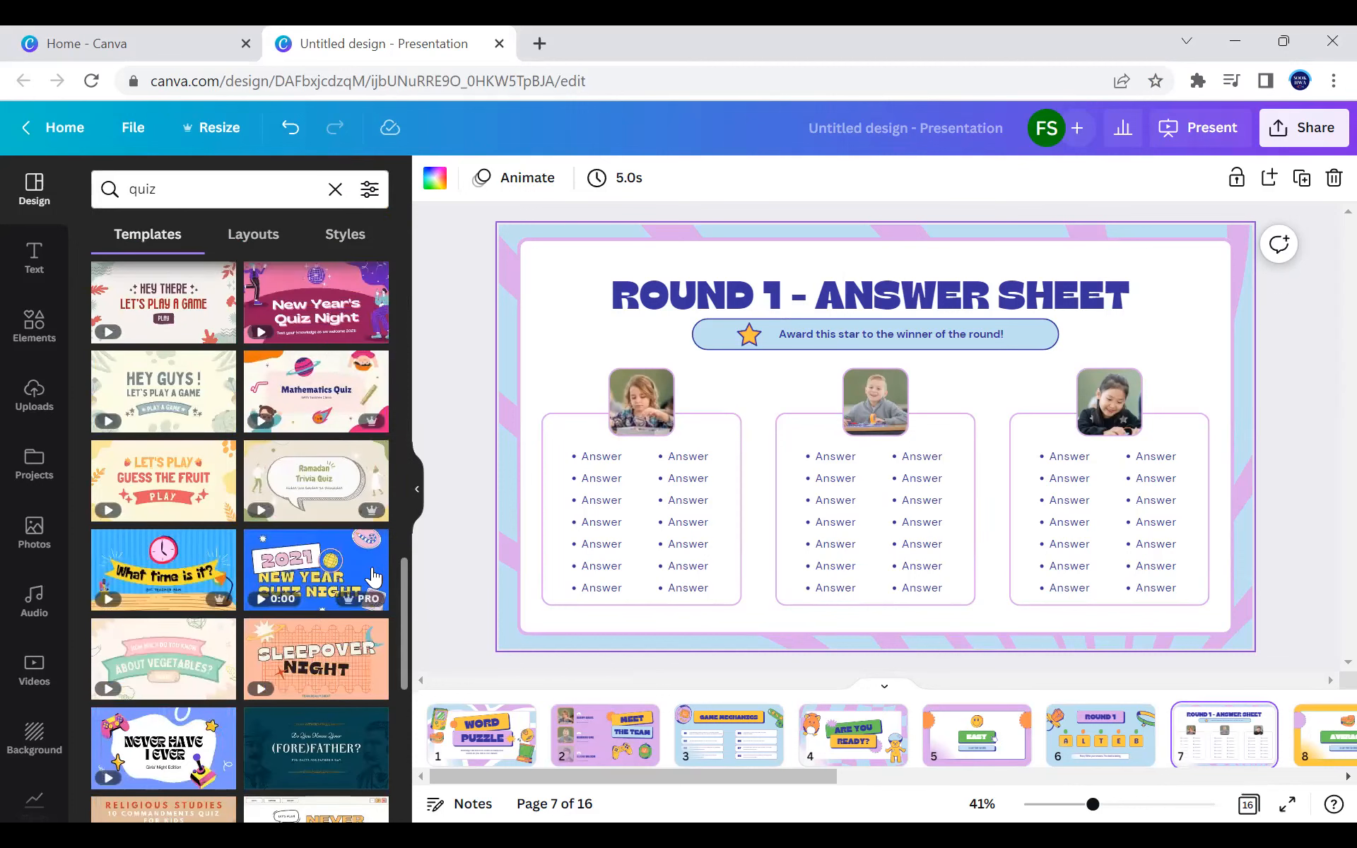
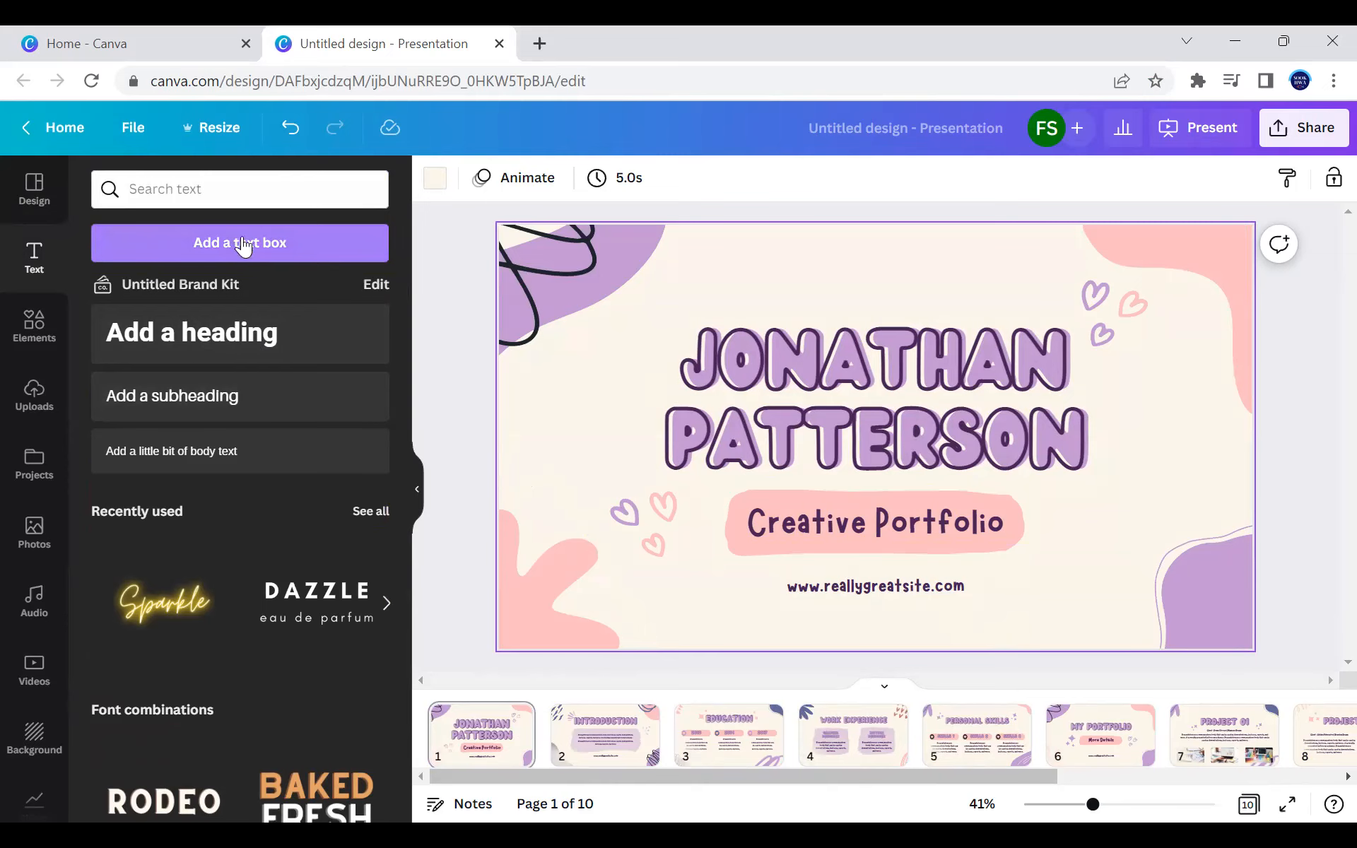
Step: Look through the available text font combinations
scroll(236, 558, down, 12)
scroll(308, 658, down, 3)
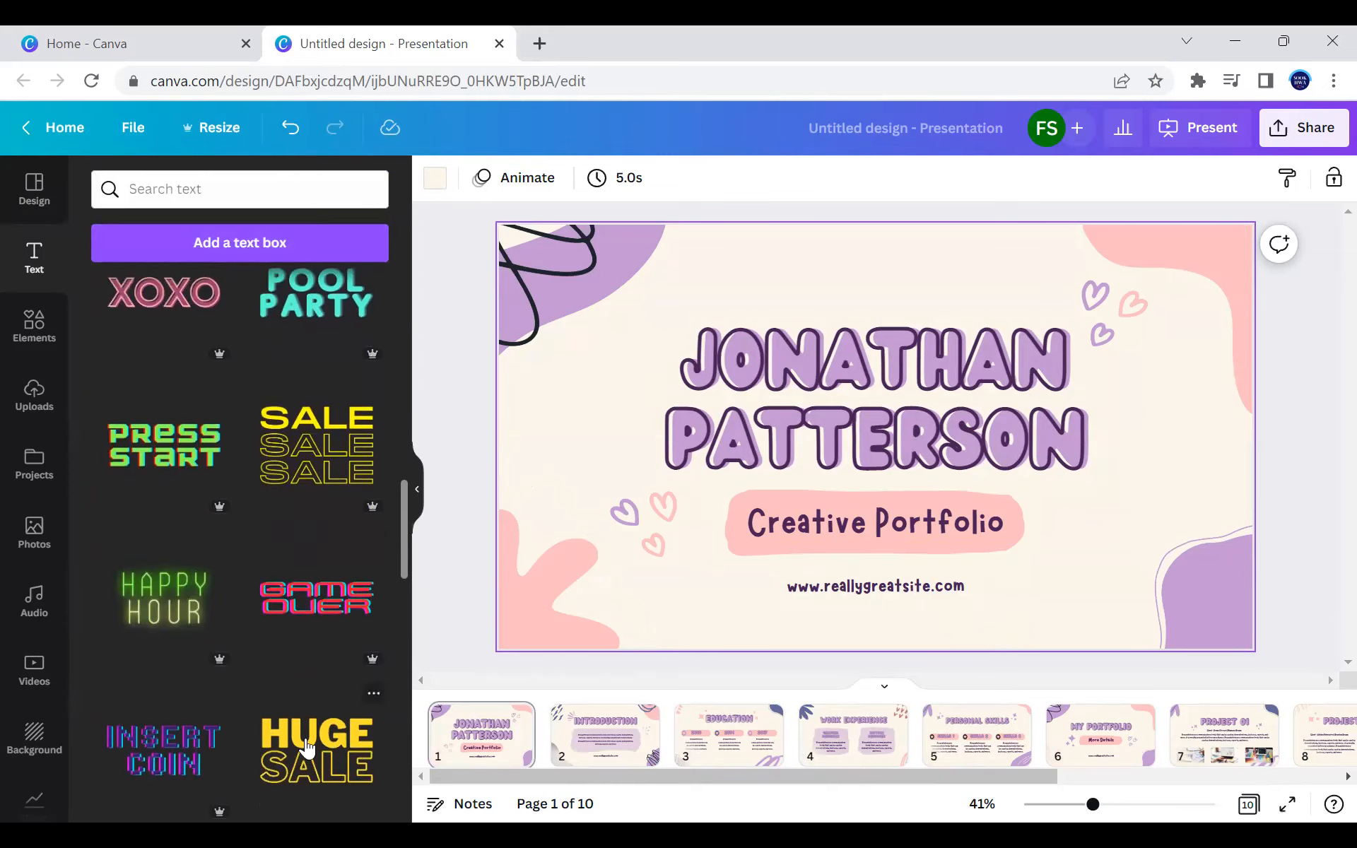
Step: Add a rounded square and a circle to page 1, placing the circle directly beneath the square
click(33, 354)
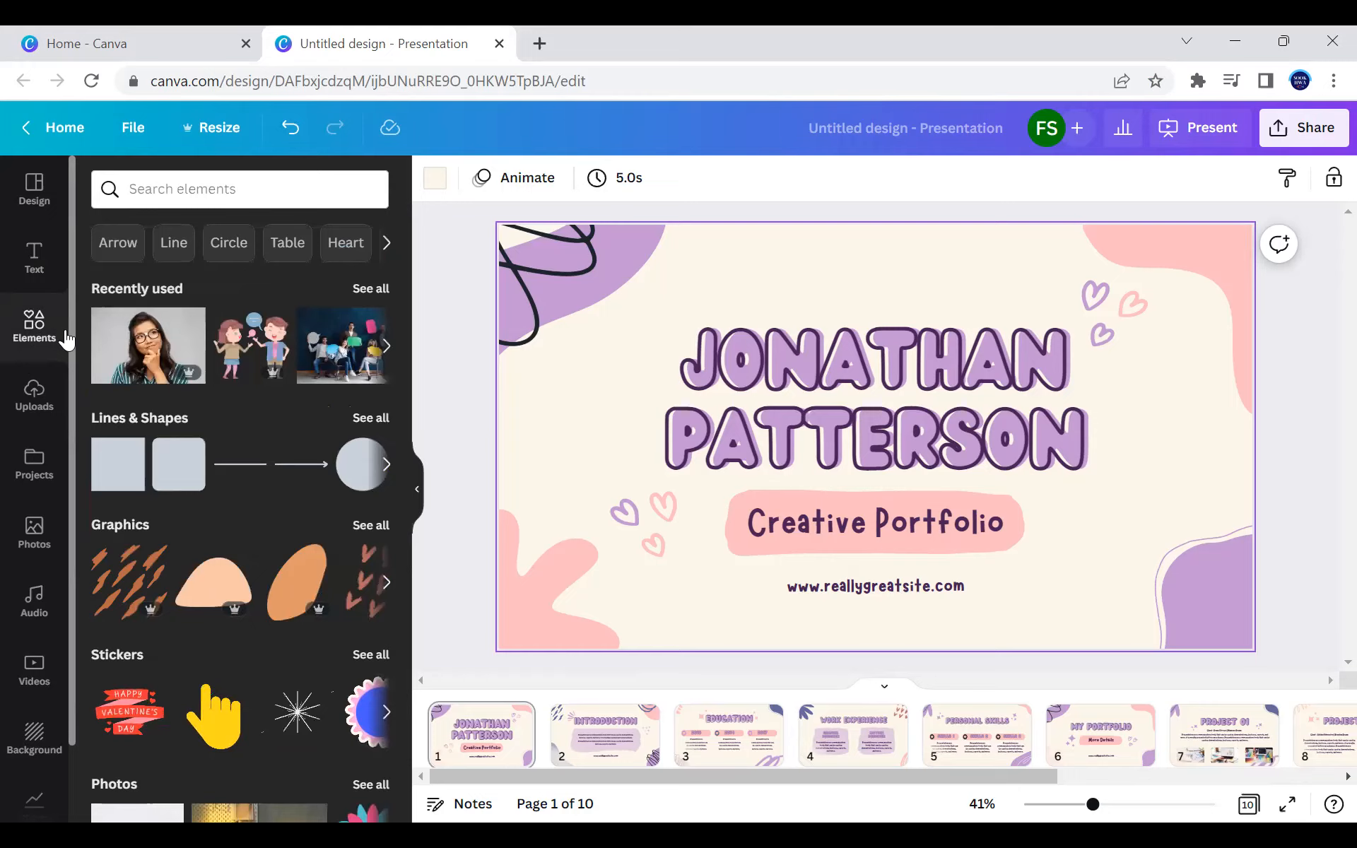
click(371, 419)
scroll(222, 558, down, 3)
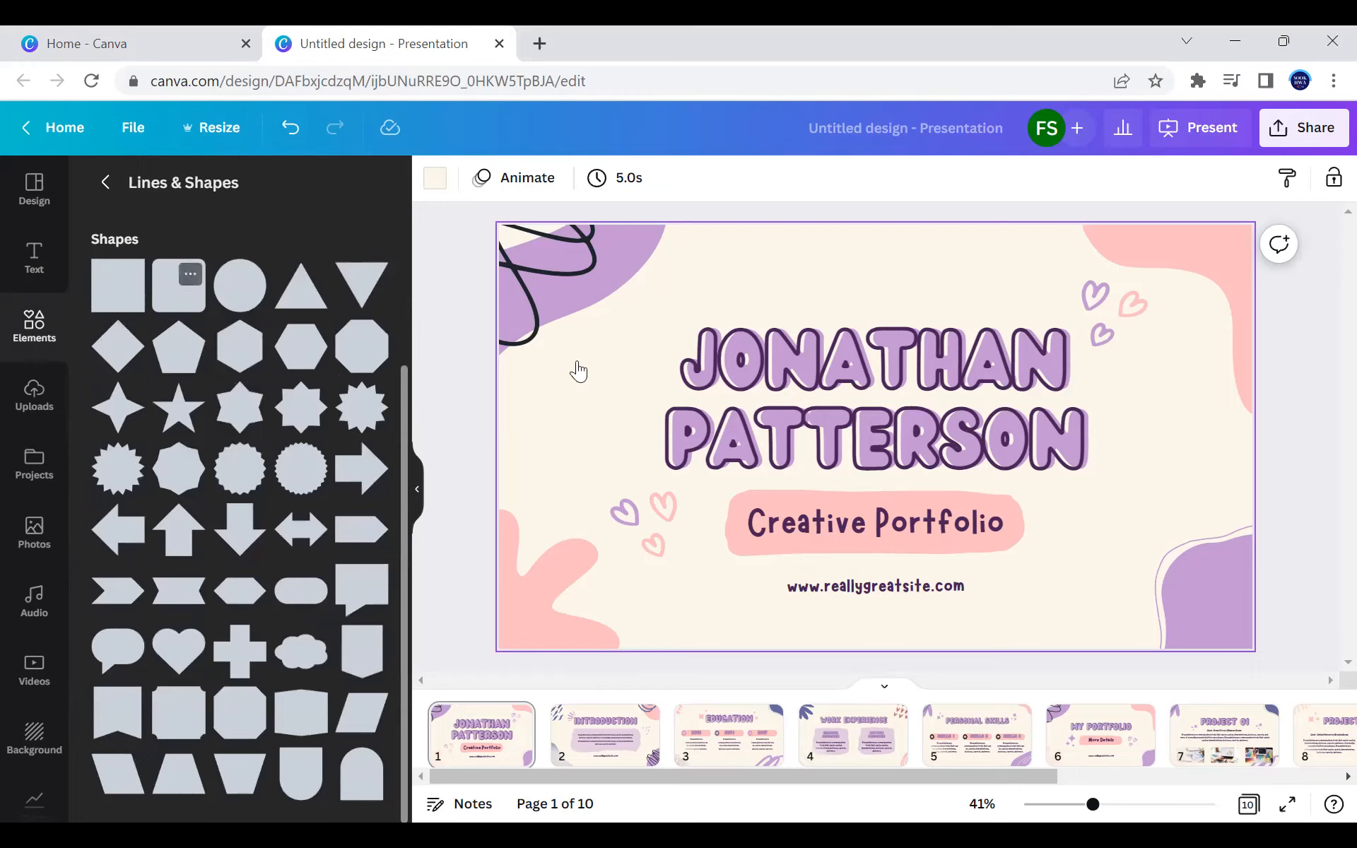
click(234, 294)
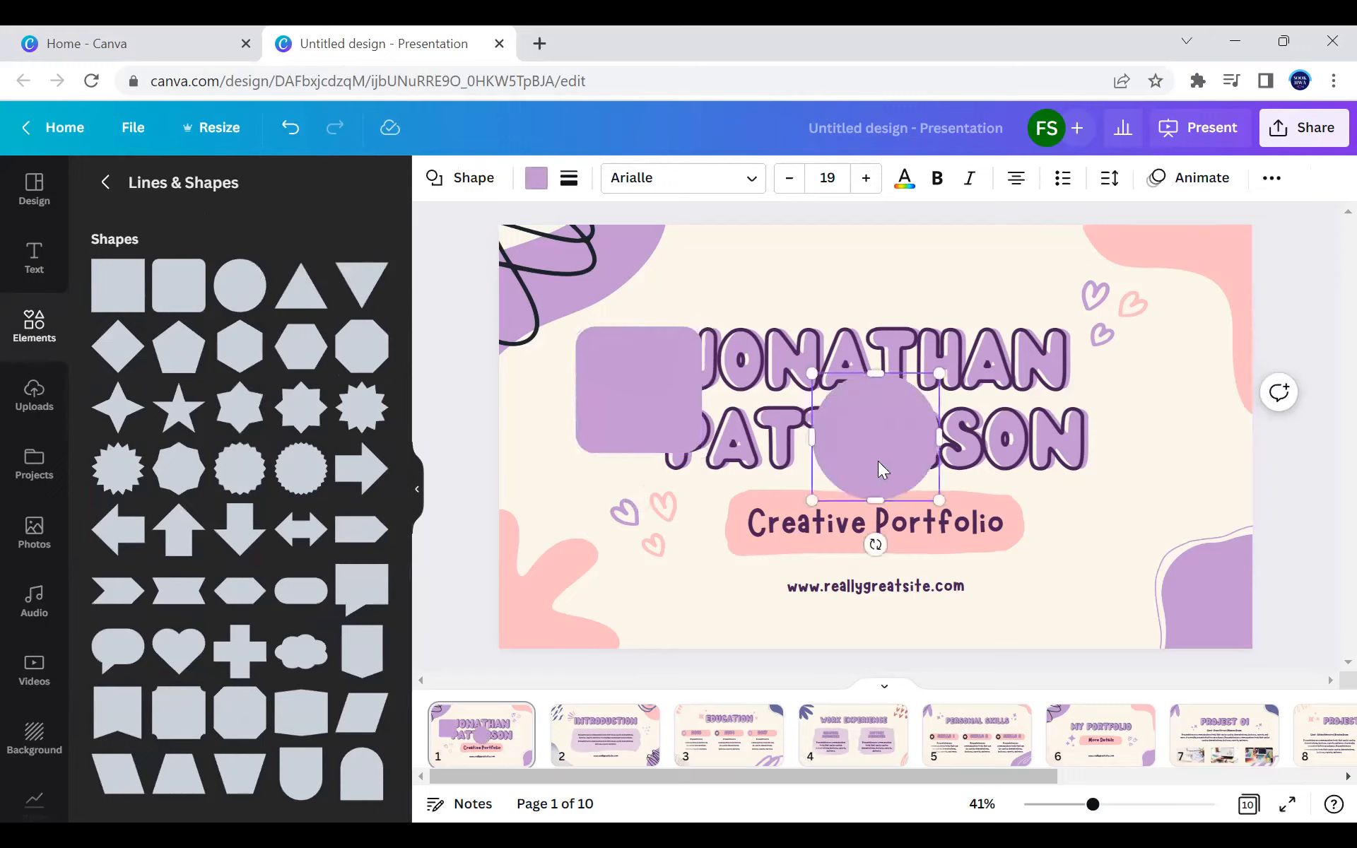
click(648, 375)
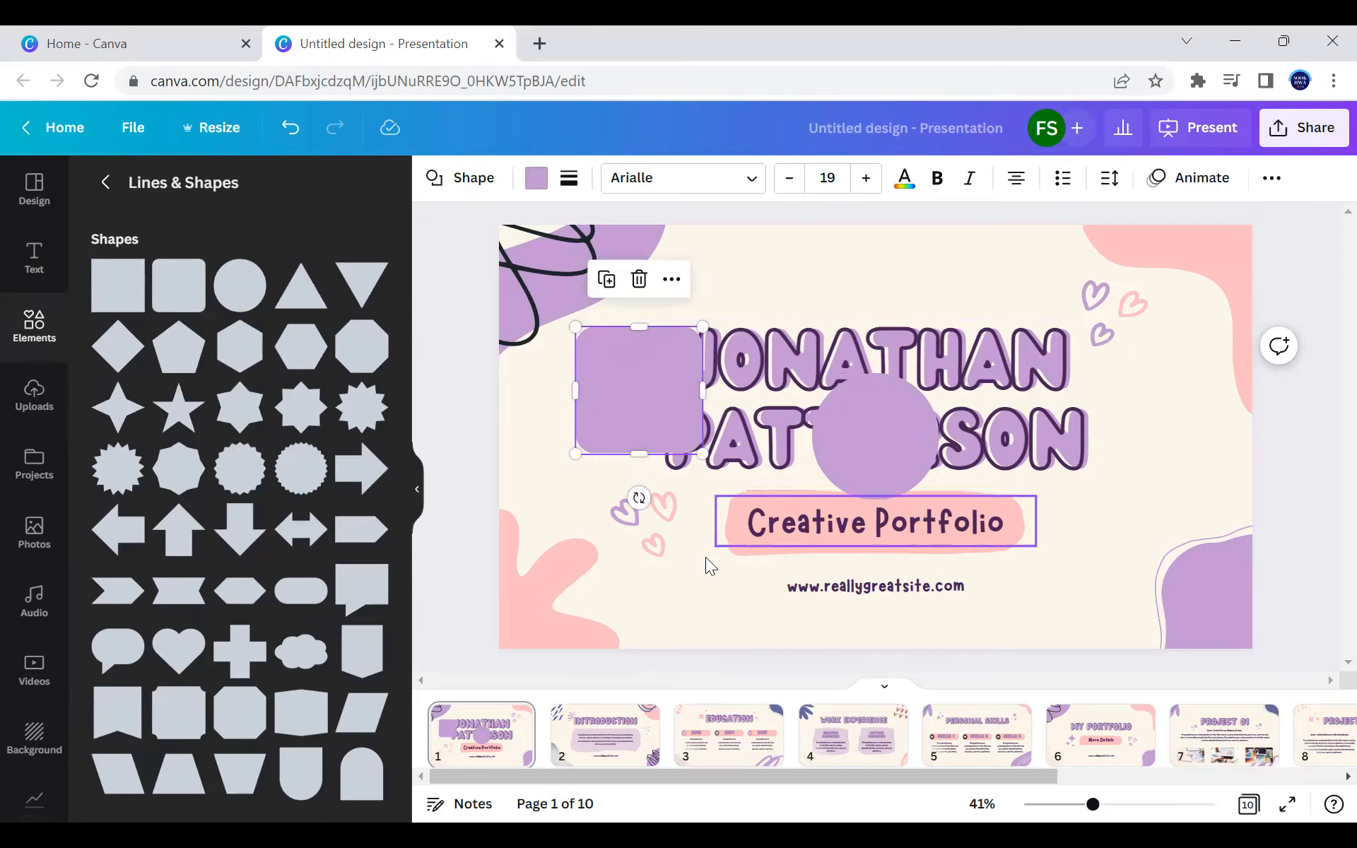
drag(867, 458, 629, 518)
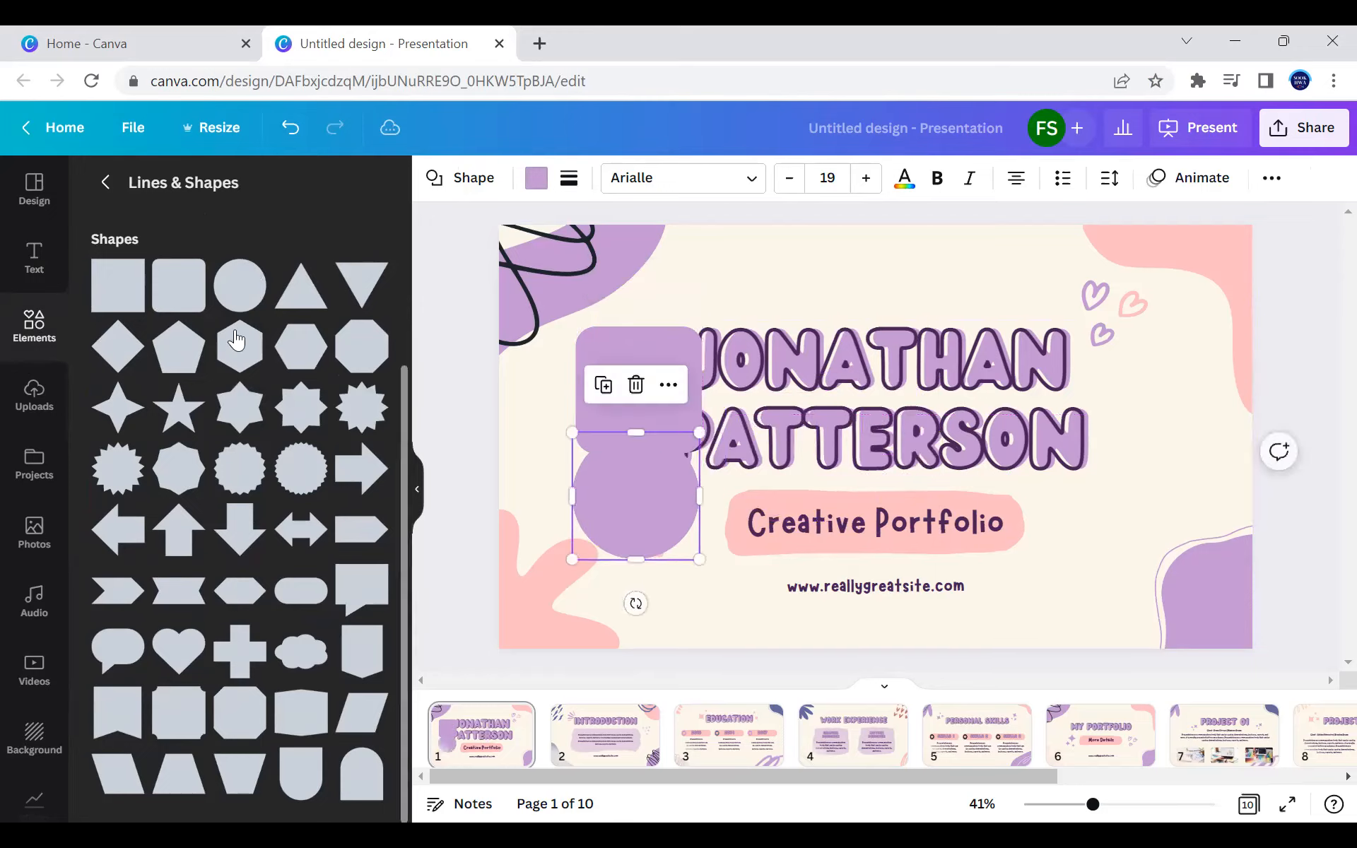
click(107, 183)
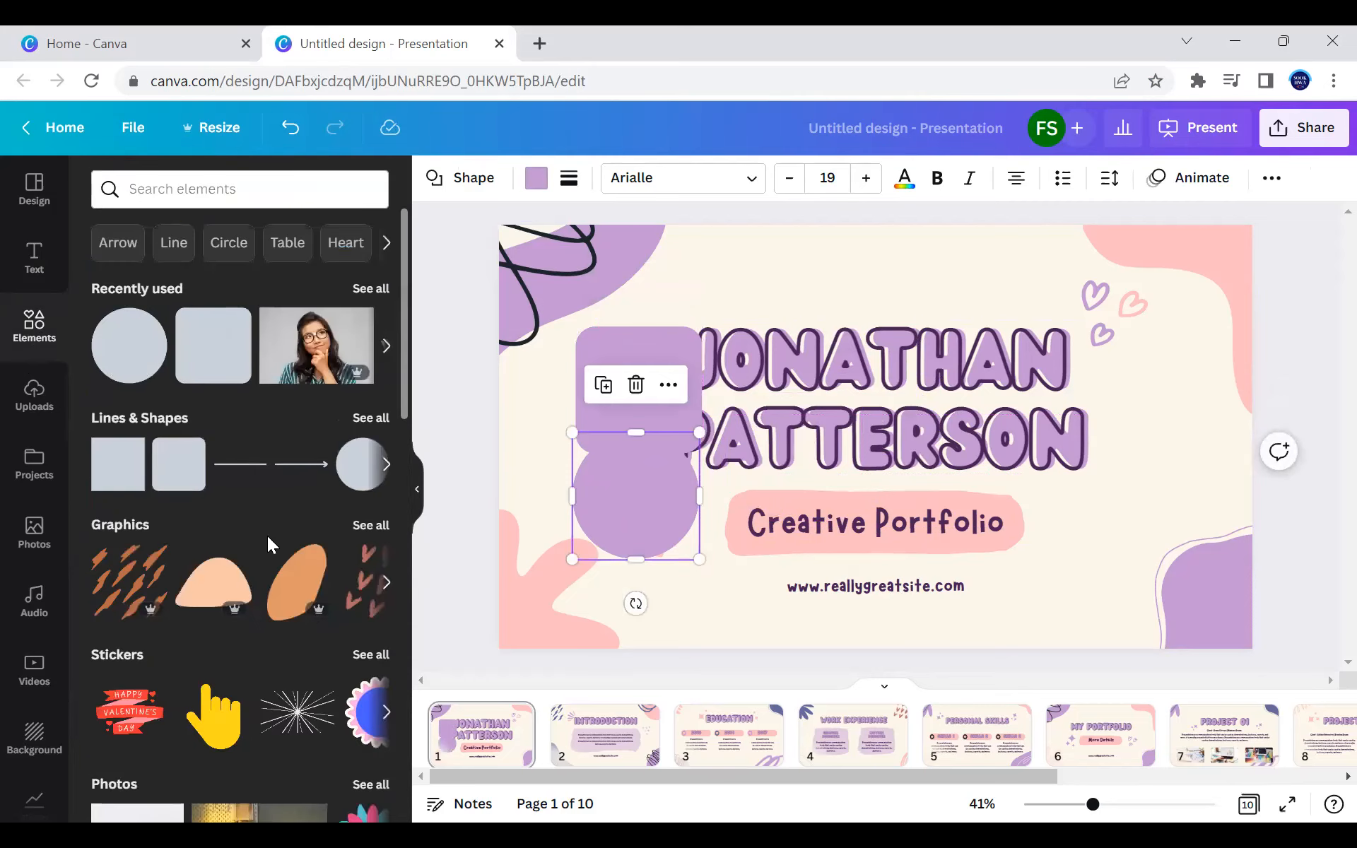
Step: Duplicate the circle on page 1 and view the copy's additional options
click(605, 386)
click(676, 391)
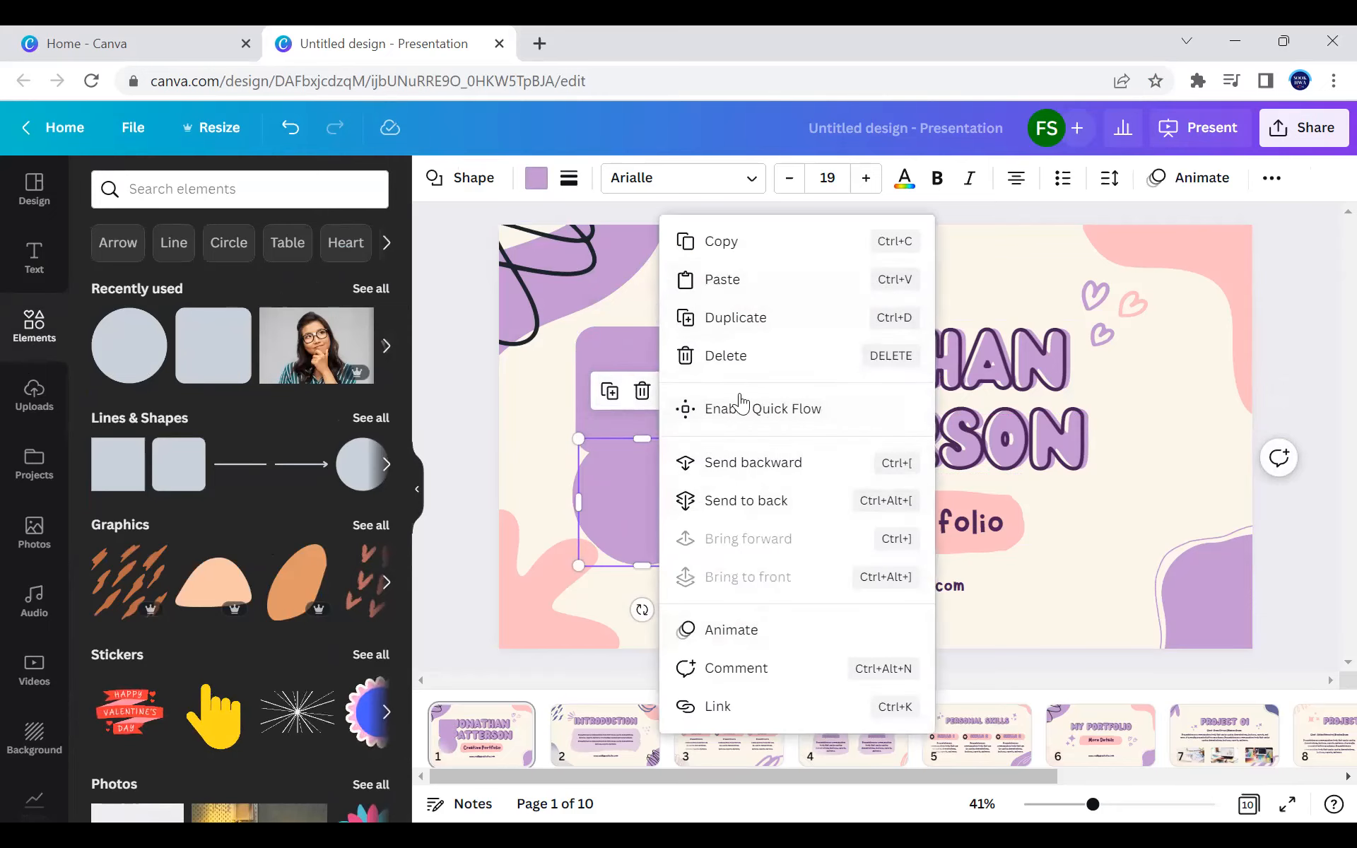
click(468, 369)
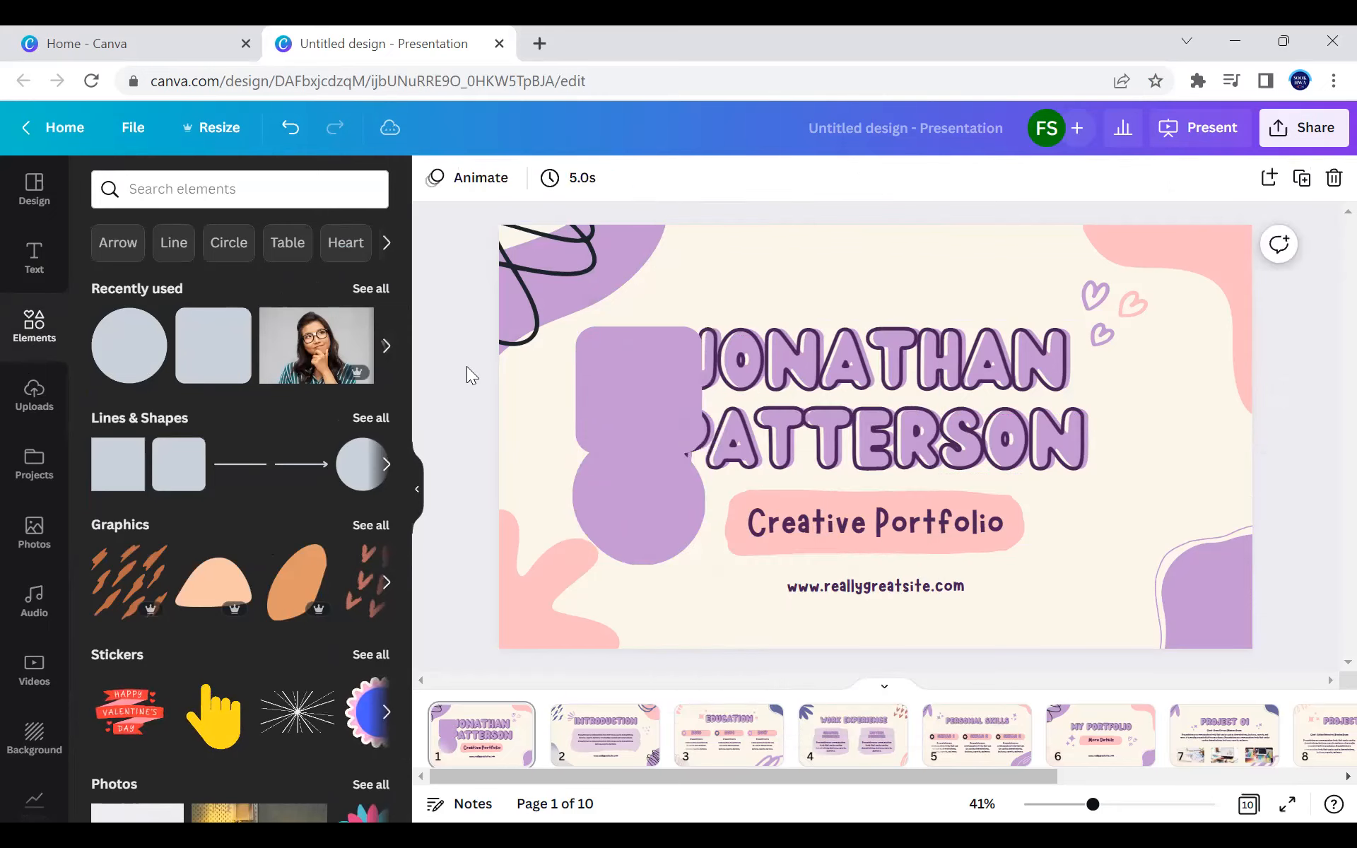
Step: Browse the graphics library, including the full set of Magic recommendations
click(373, 526)
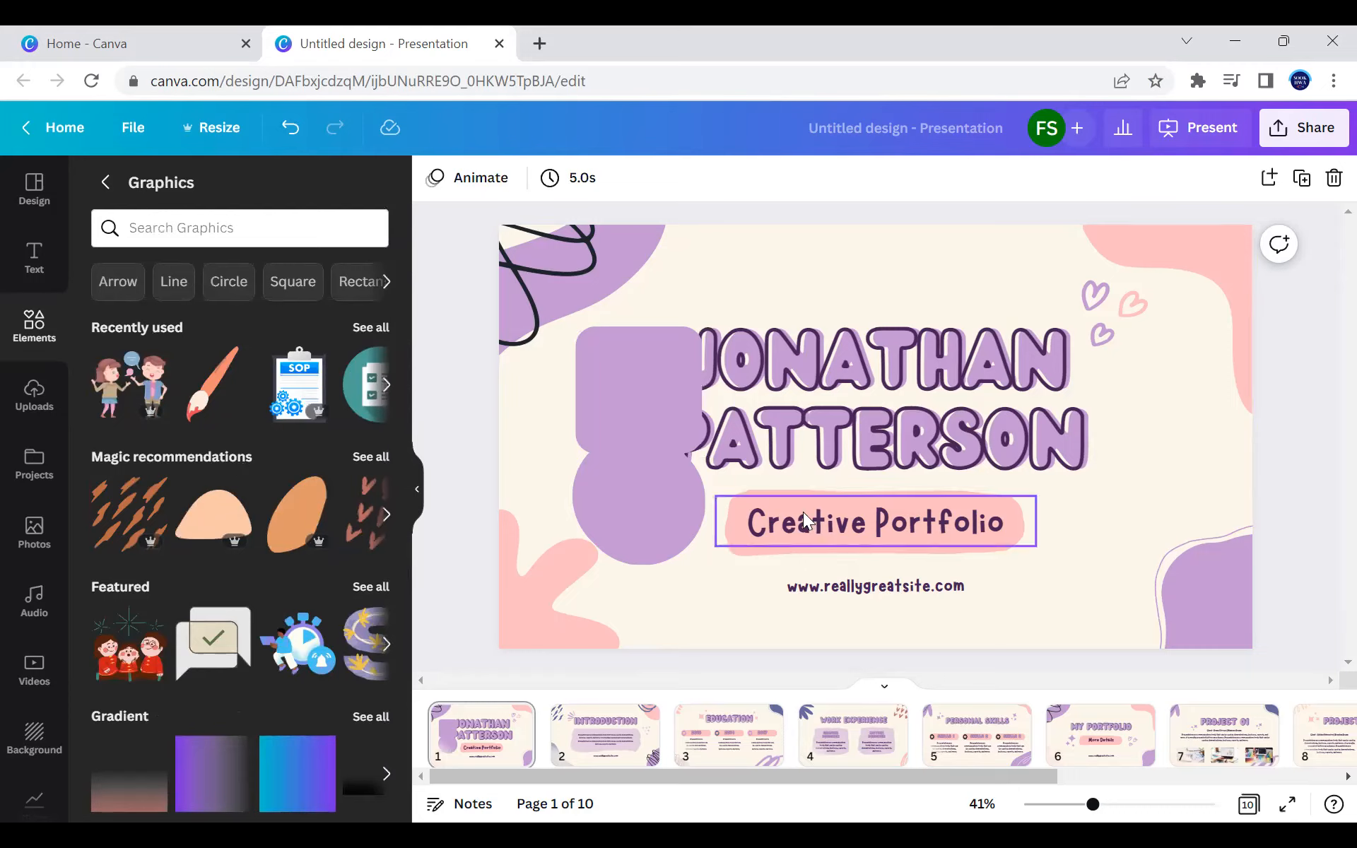
click(372, 459)
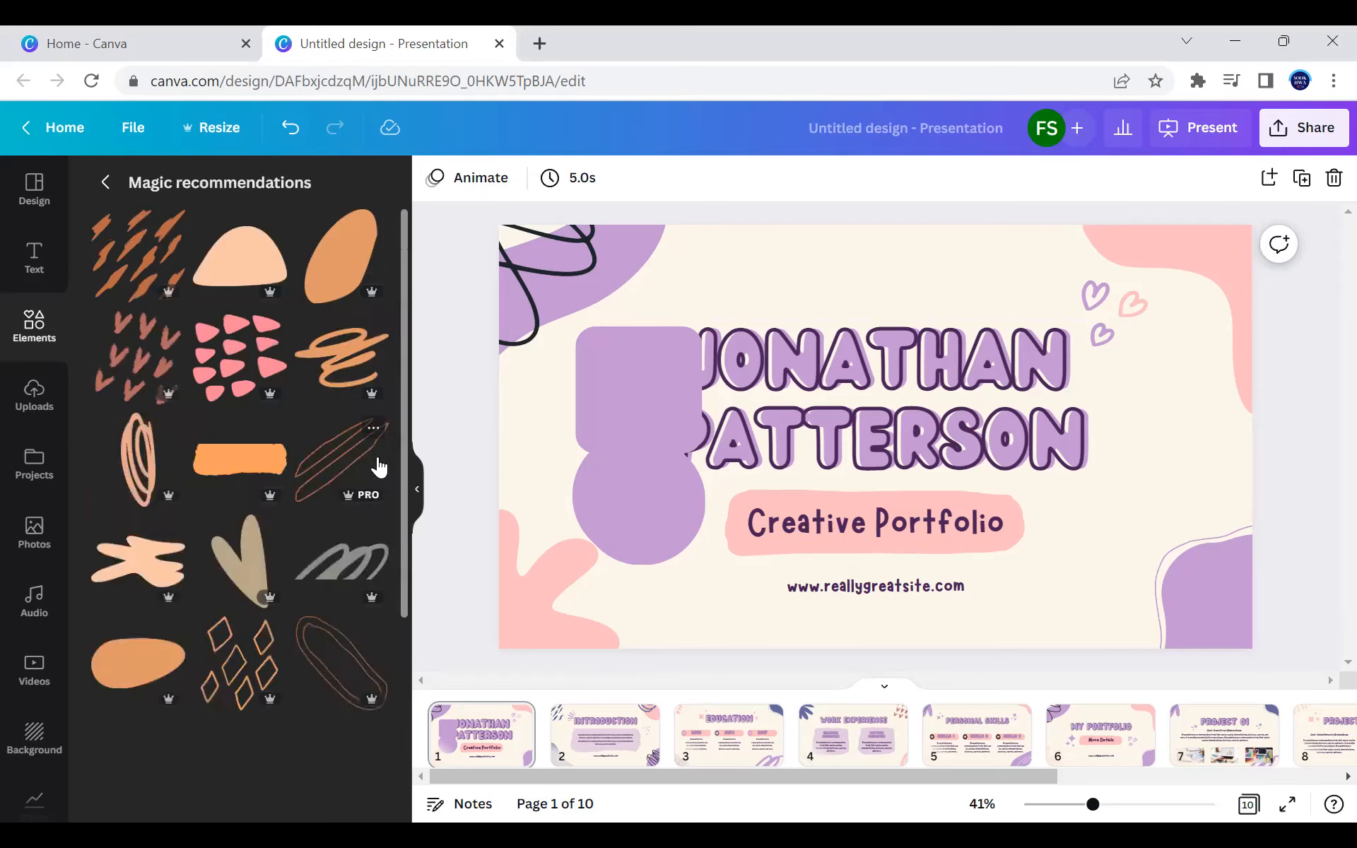
scroll(240, 565, down, 5)
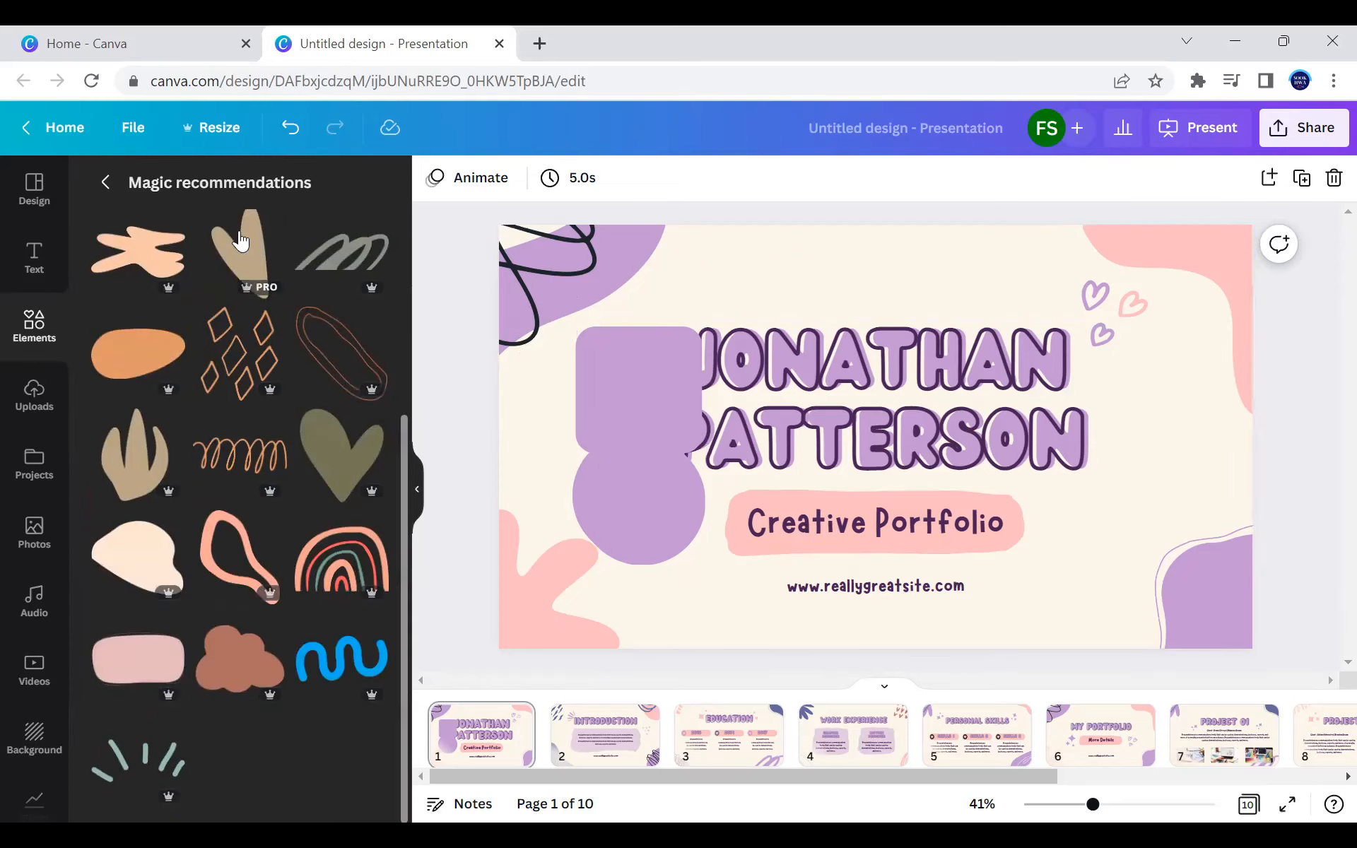
click(106, 183)
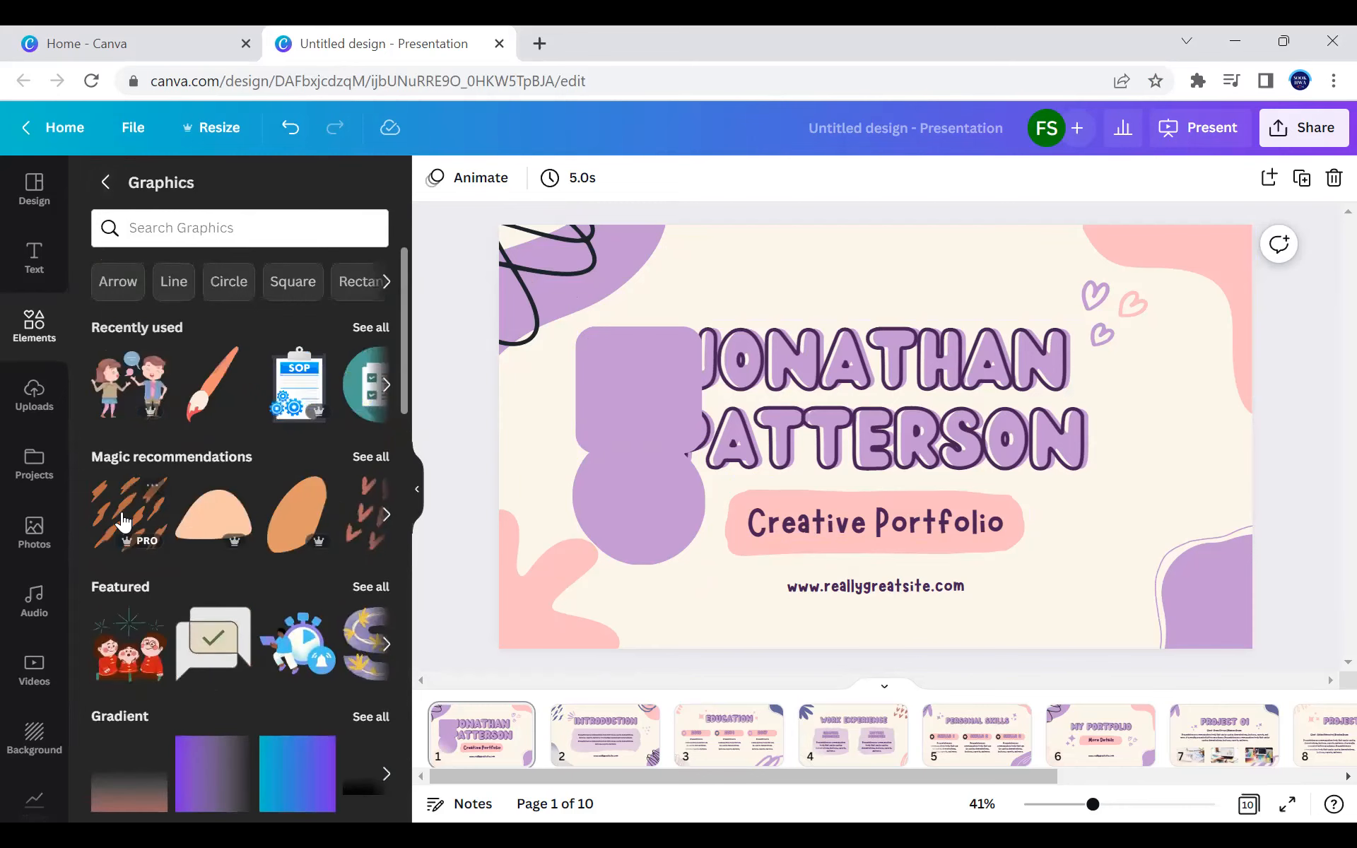
scroll(127, 522, down, 1)
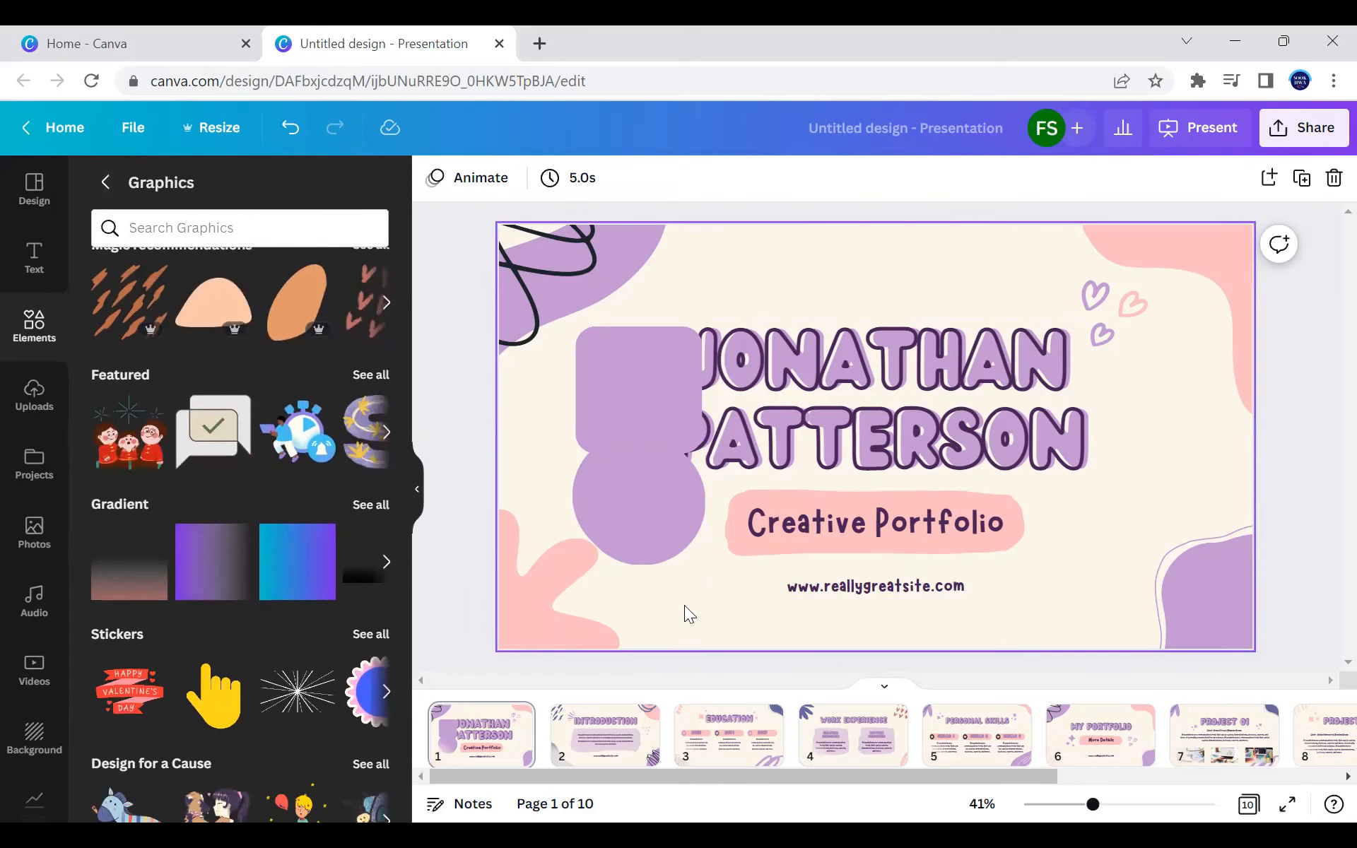
Step: Go to the Education page and look through the graphics categories and collections
click(750, 735)
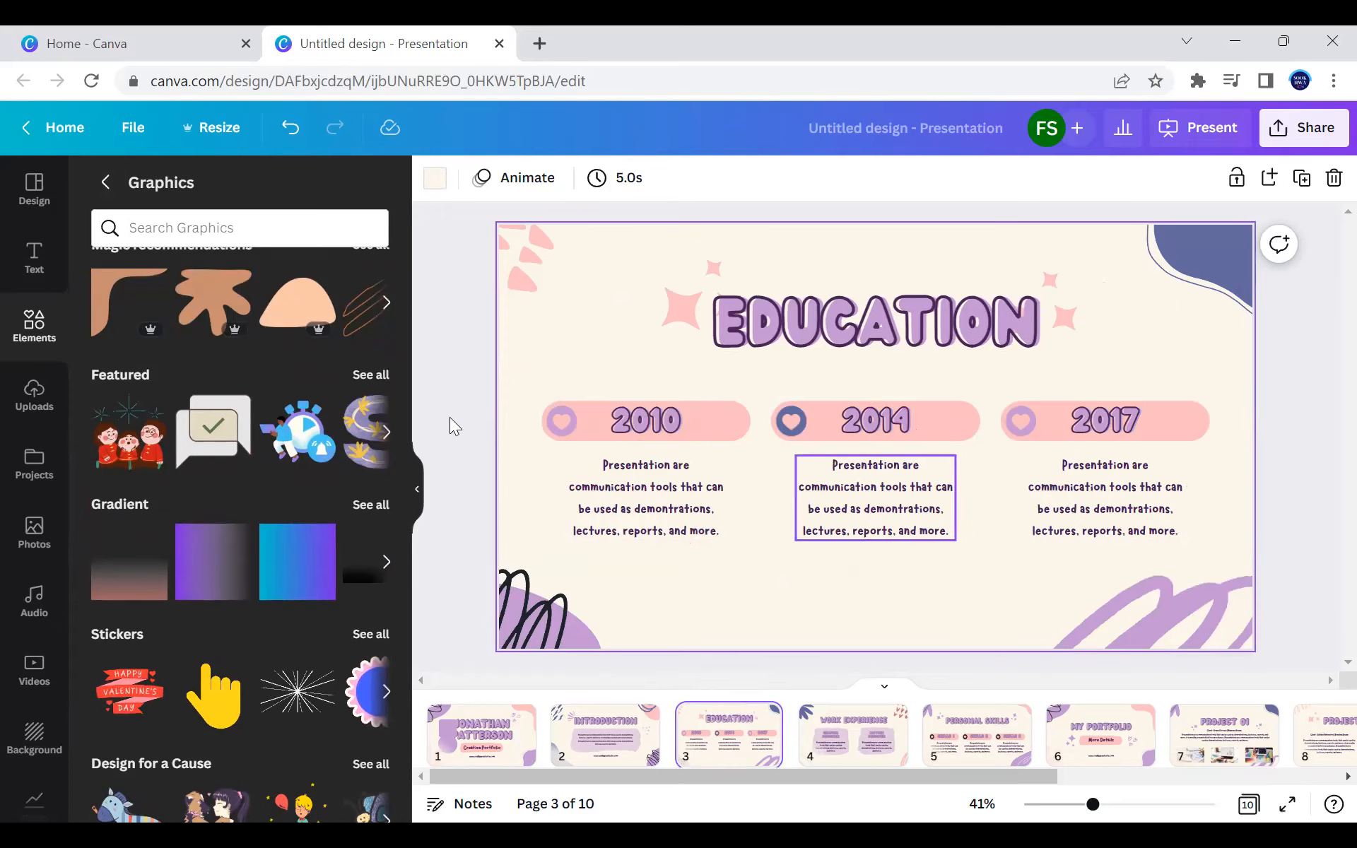
scroll(236, 475, up, 3)
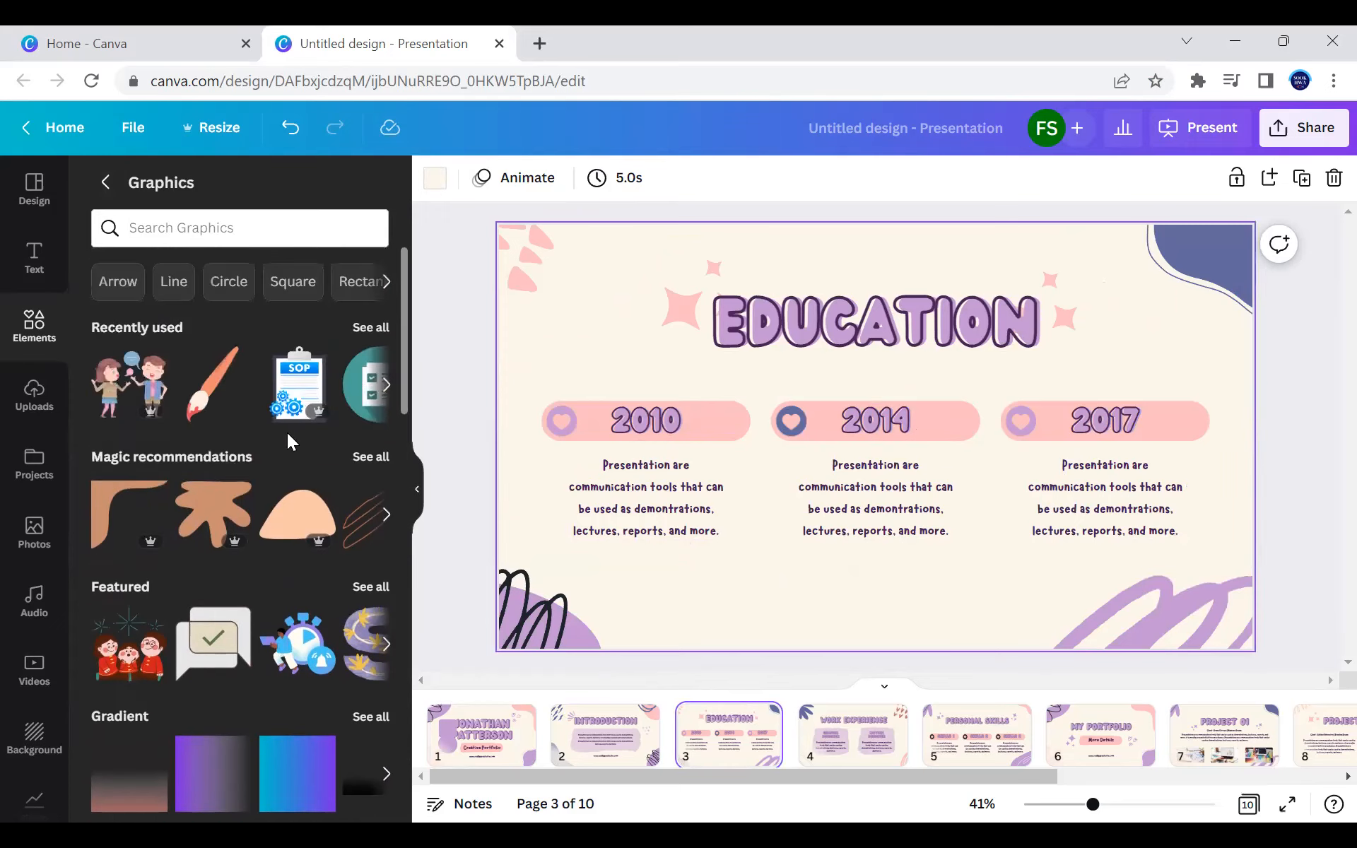
scroll(265, 454, down, 3)
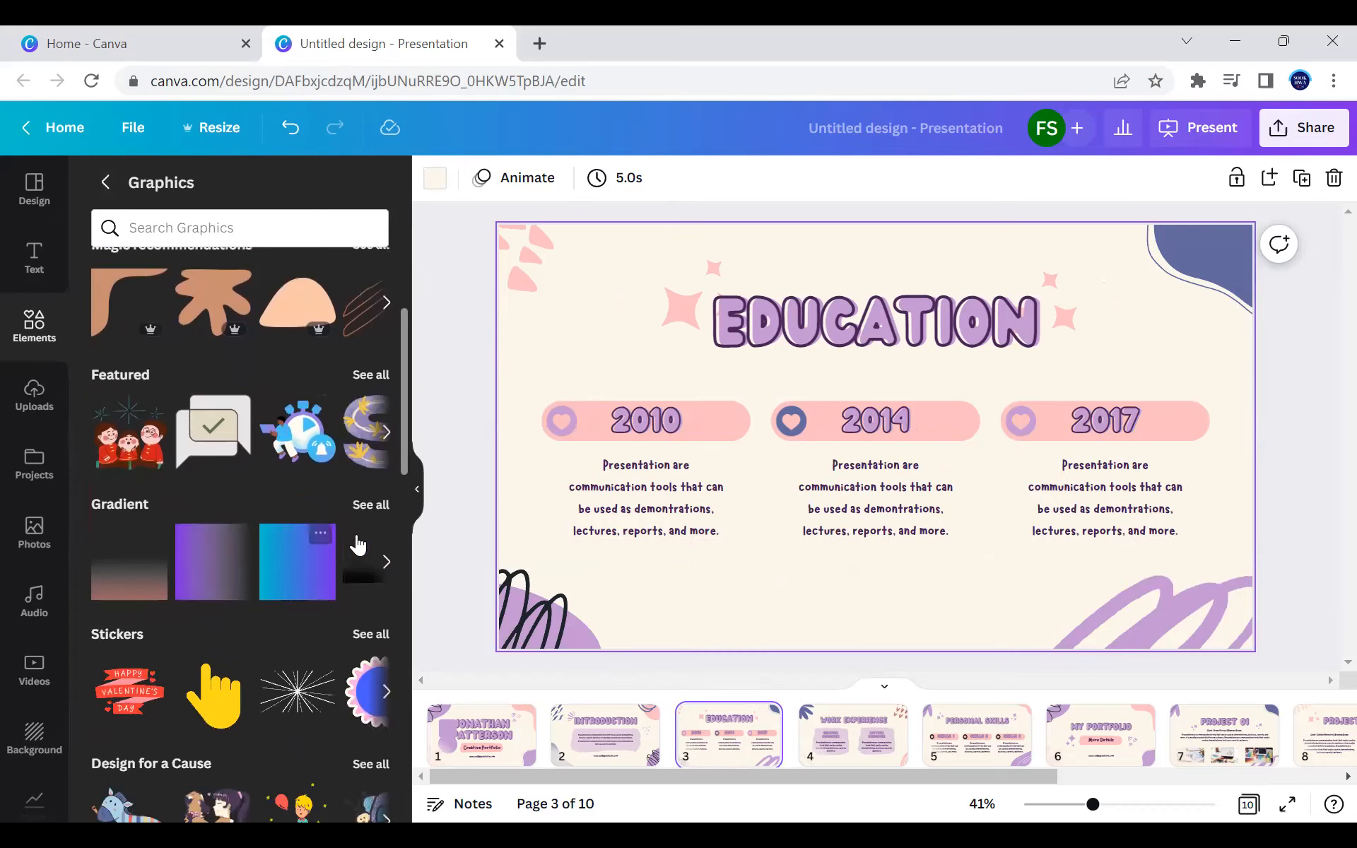
scroll(336, 547, down, 3)
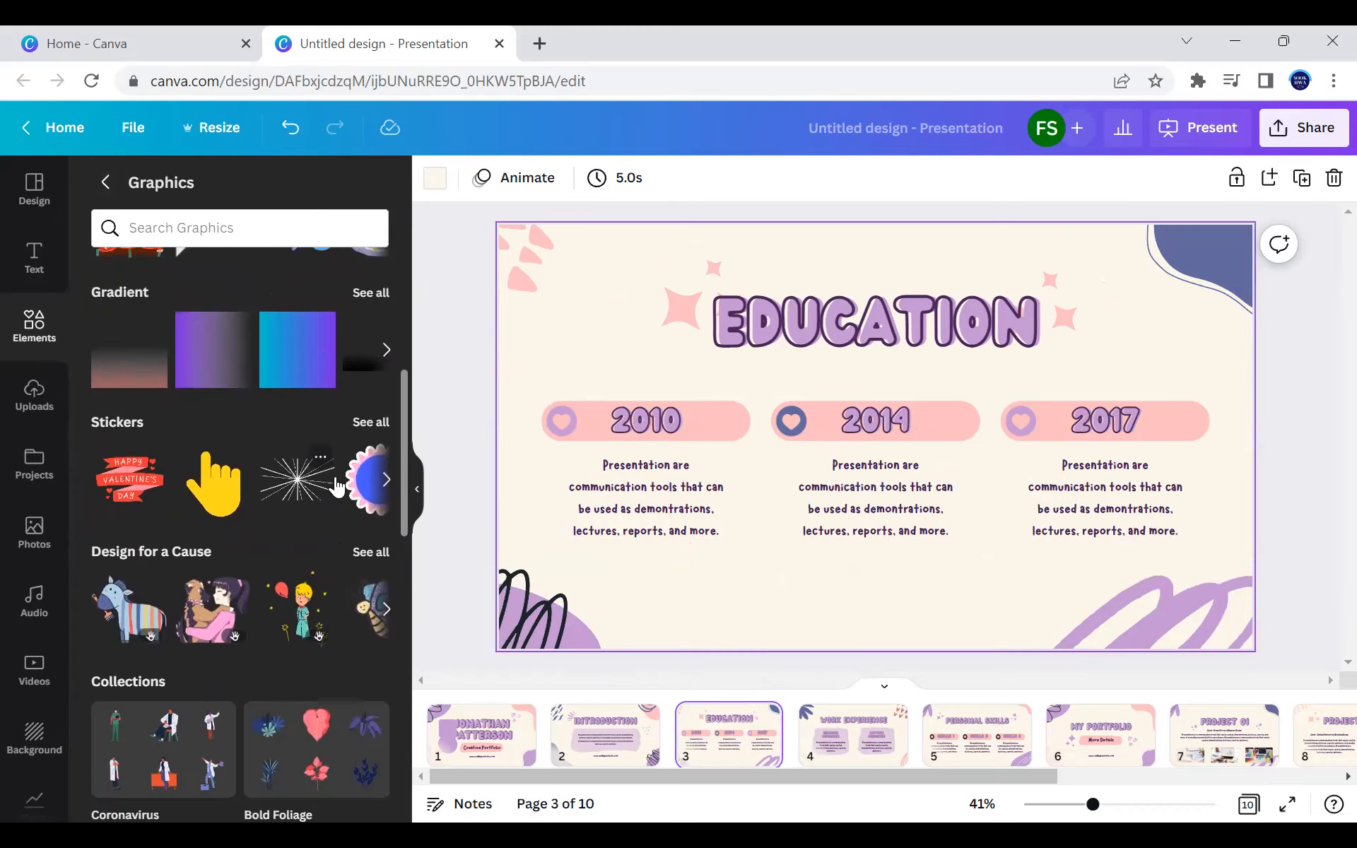
scroll(337, 486, down, 5)
scroll(299, 521, down, 3)
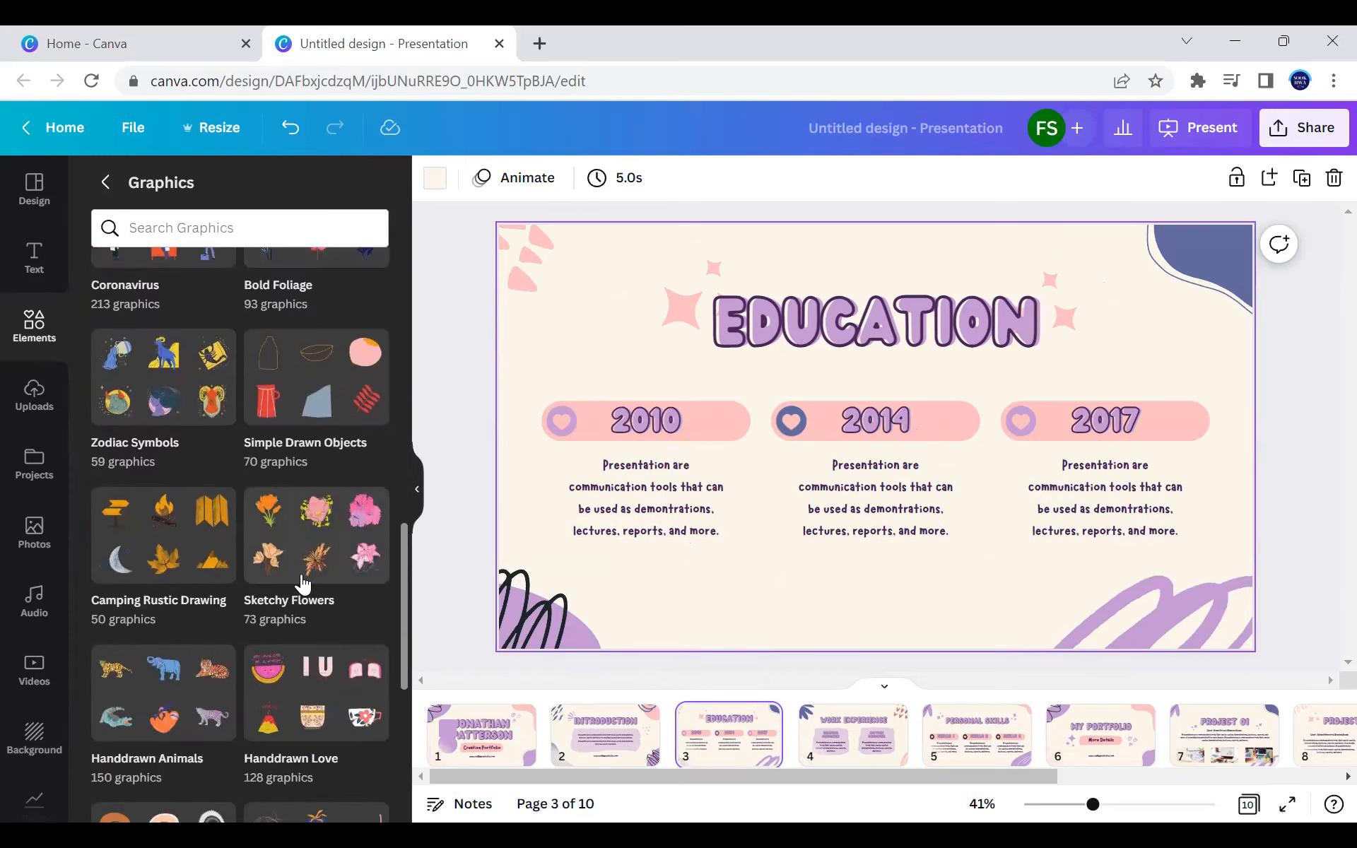
scroll(302, 584, up, 15)
Step: Search the graphics for "books" and add the open yellow book to the Education page, shrunk and placed beneath the 2010 text
click(120, 241)
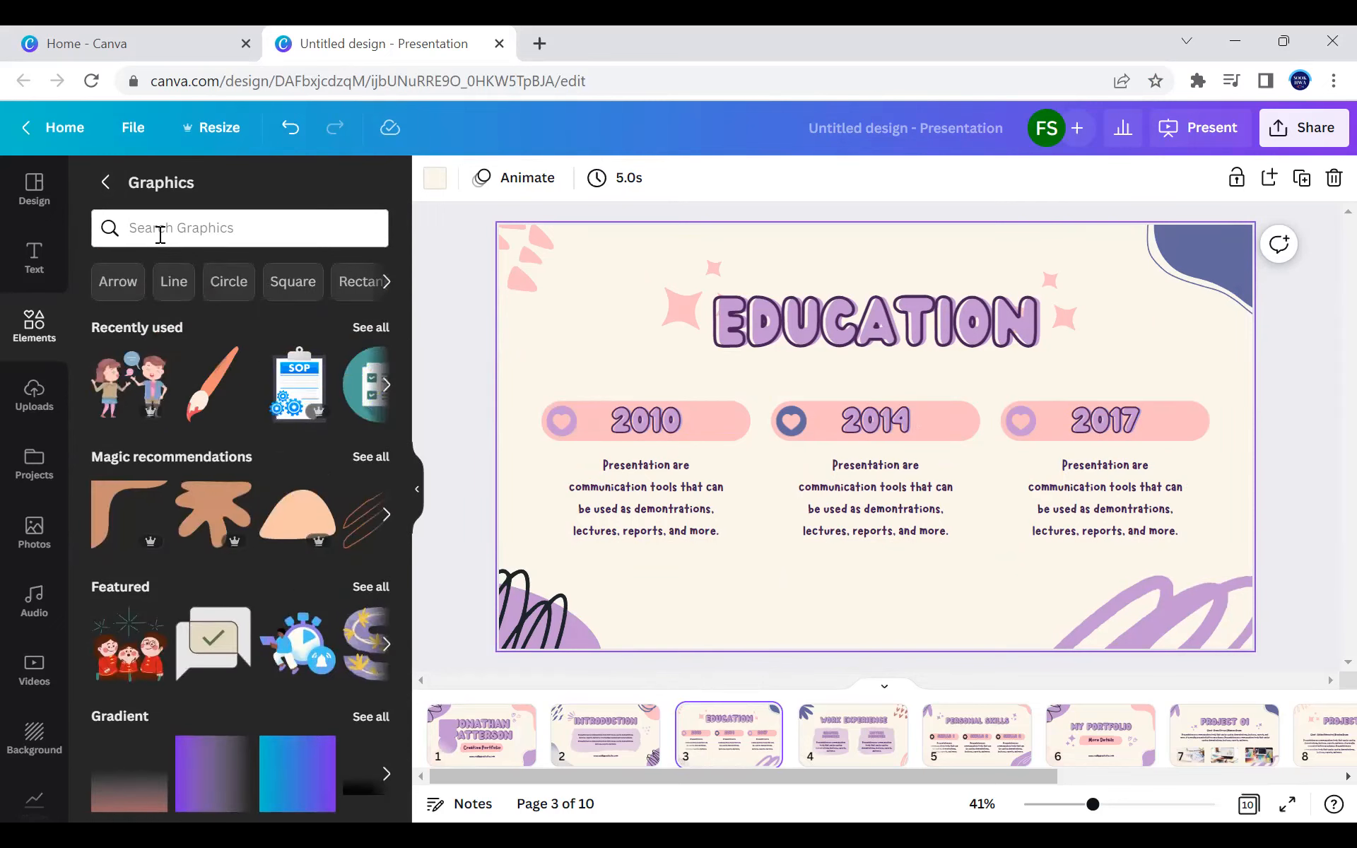
text(books)
key(Return)
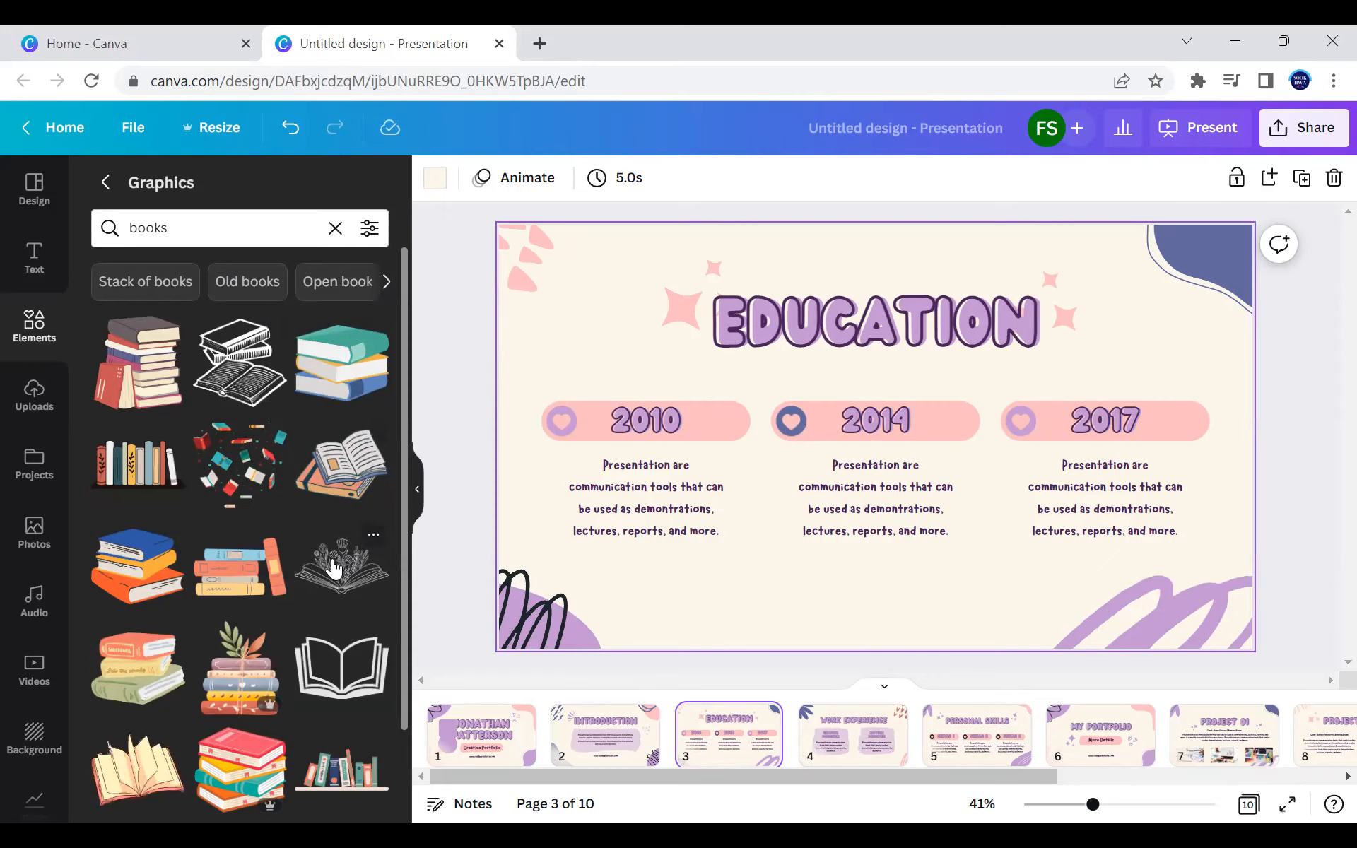
click(145, 780)
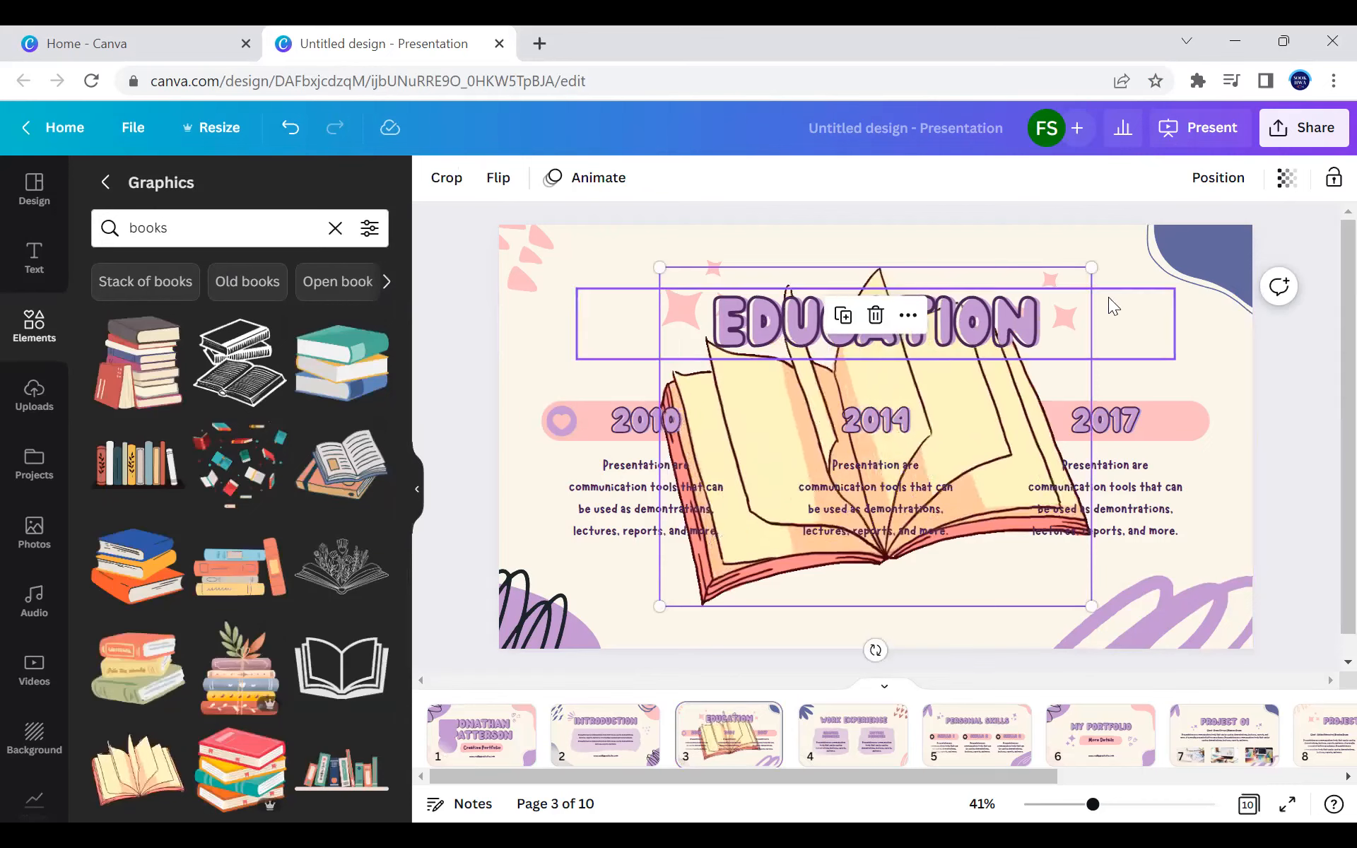
drag(1092, 268, 762, 525)
drag(732, 593, 681, 620)
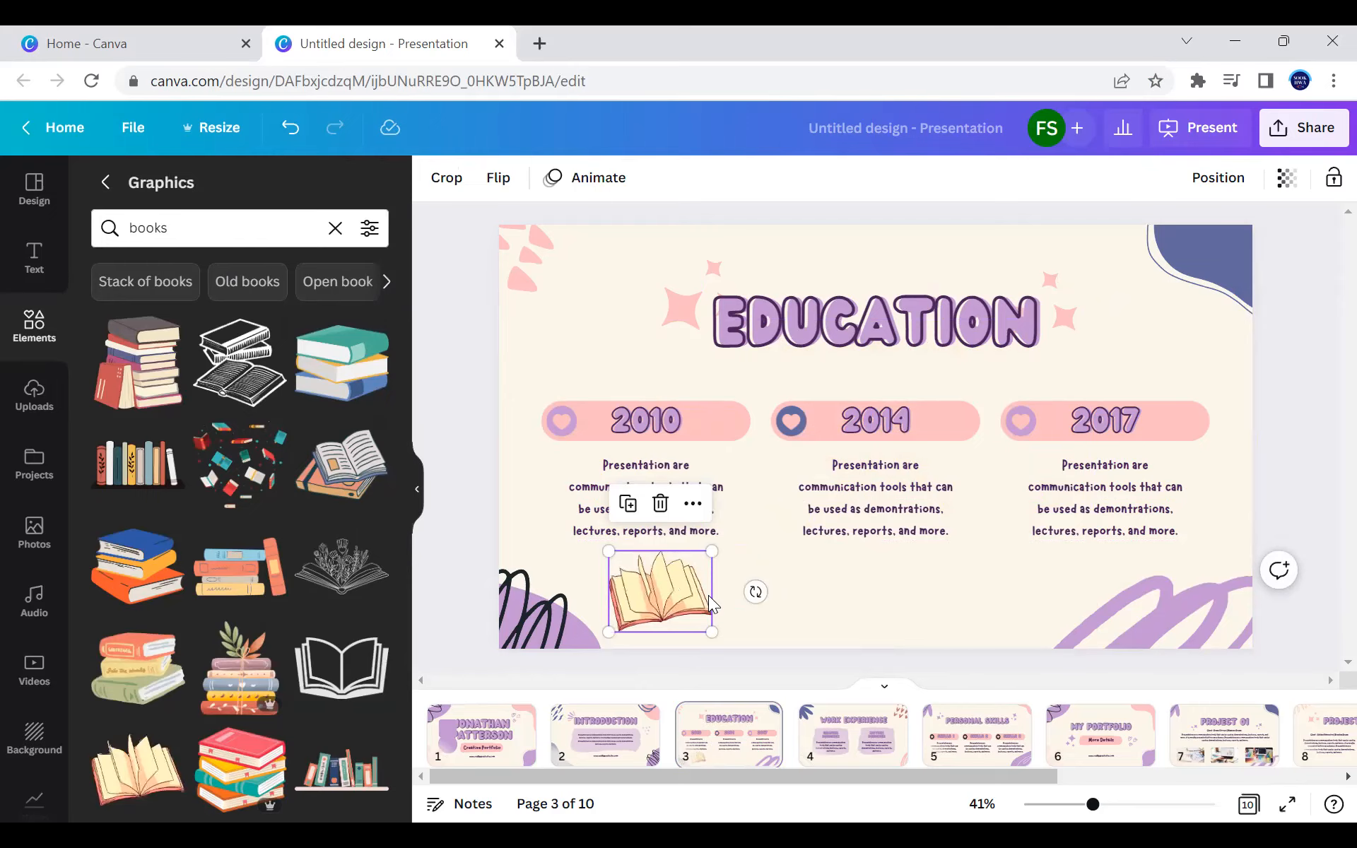
Step: View the uploaded images and the uploaded videos
click(107, 183)
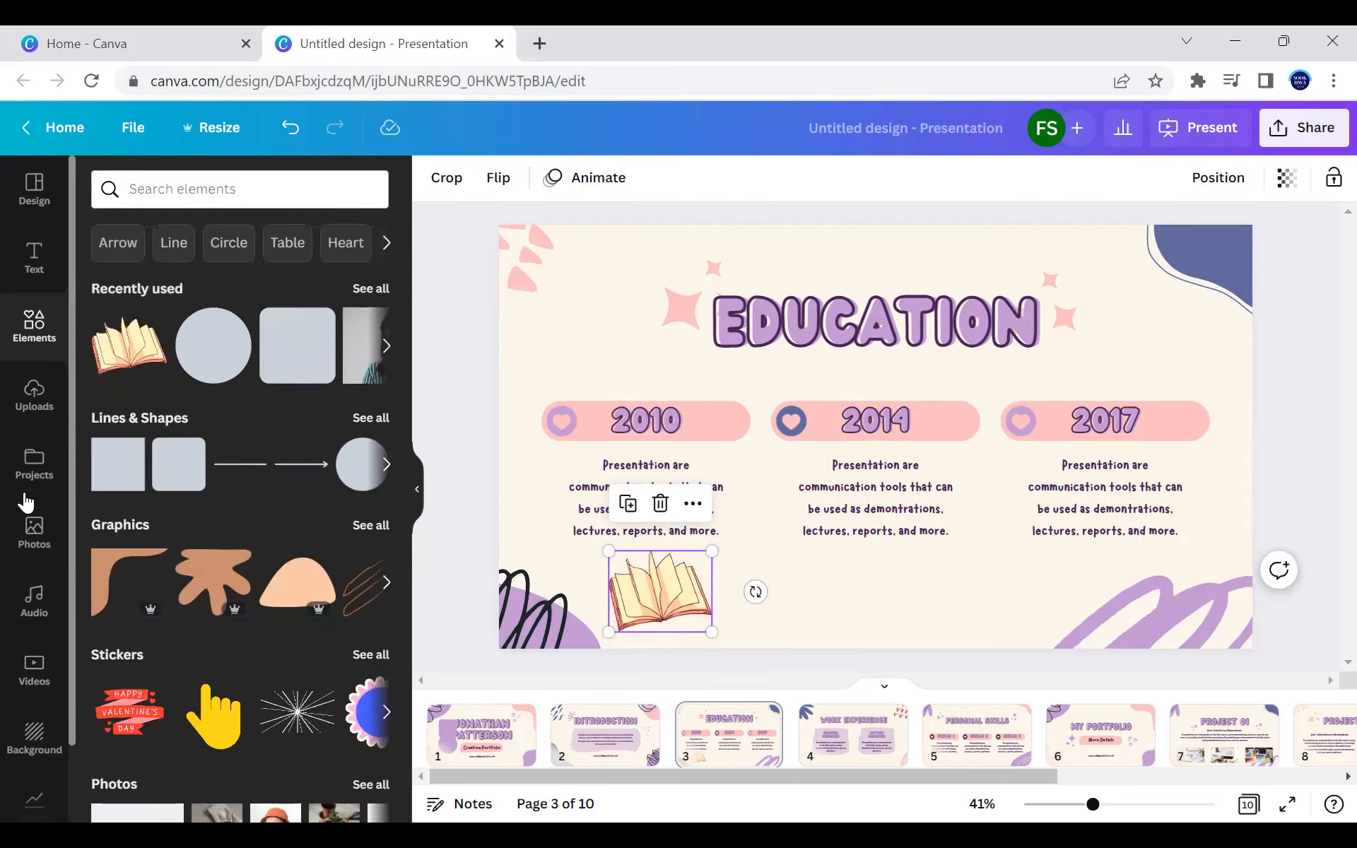
click(31, 412)
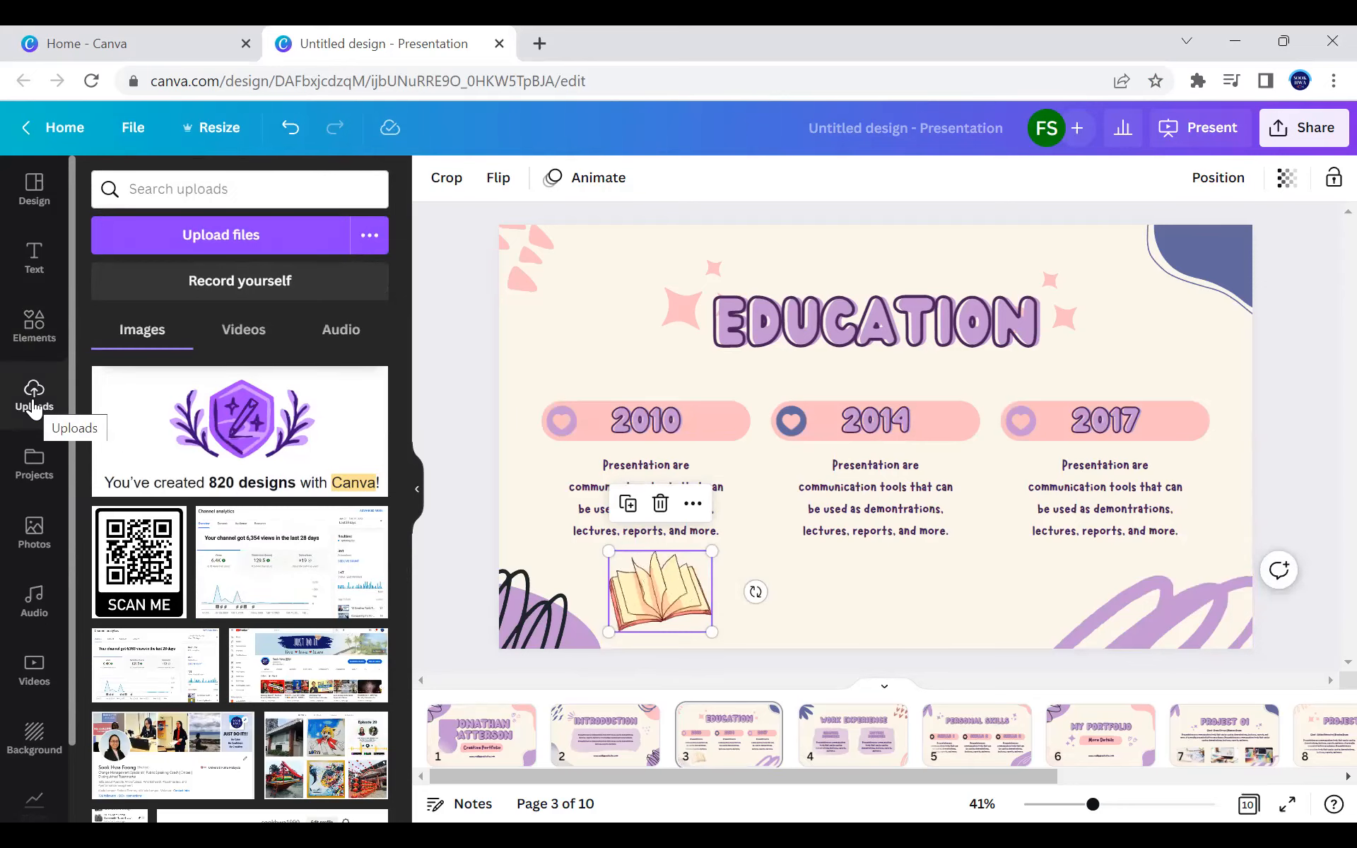
click(230, 334)
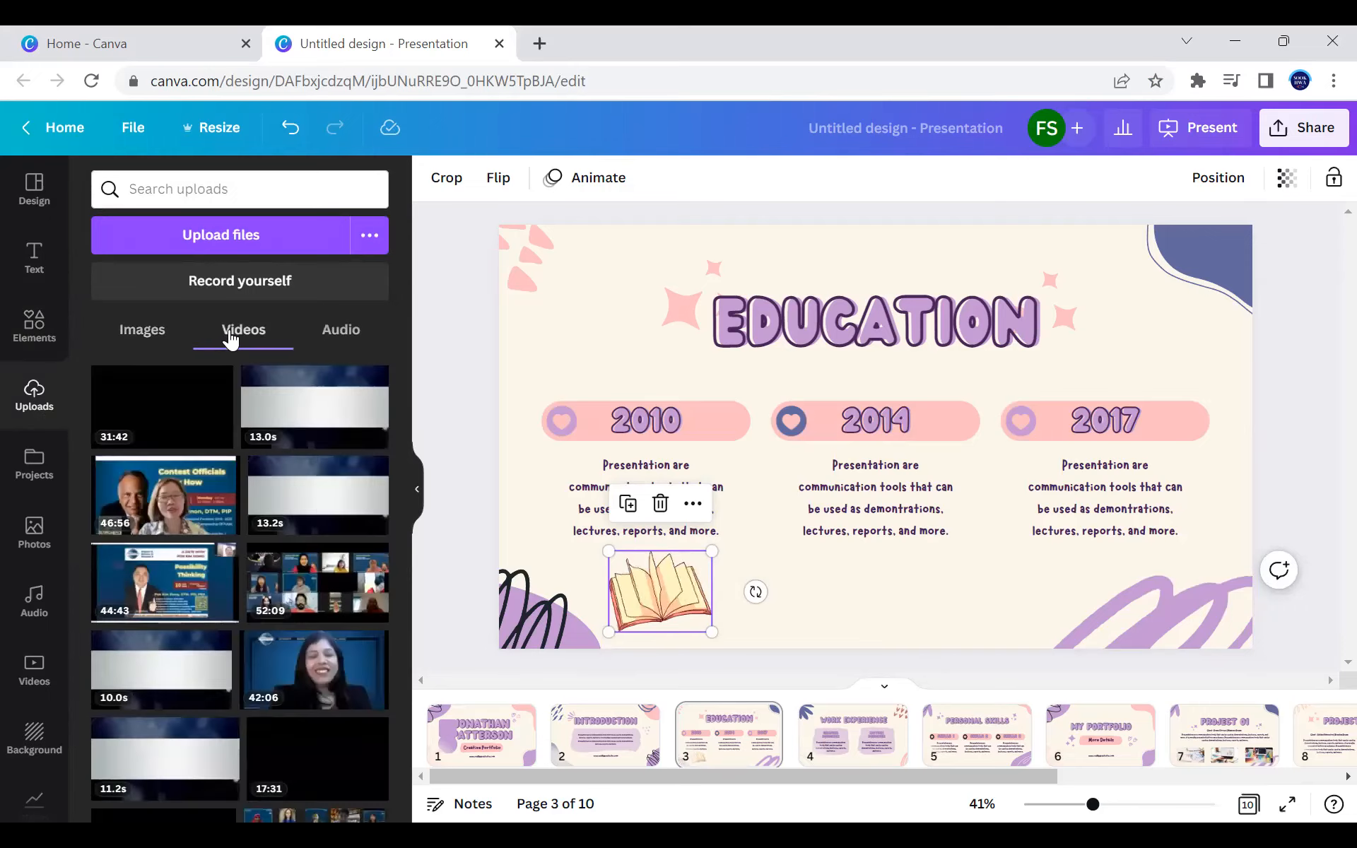
Step: View the uploaded images again, and browse the stock photo library
click(181, 335)
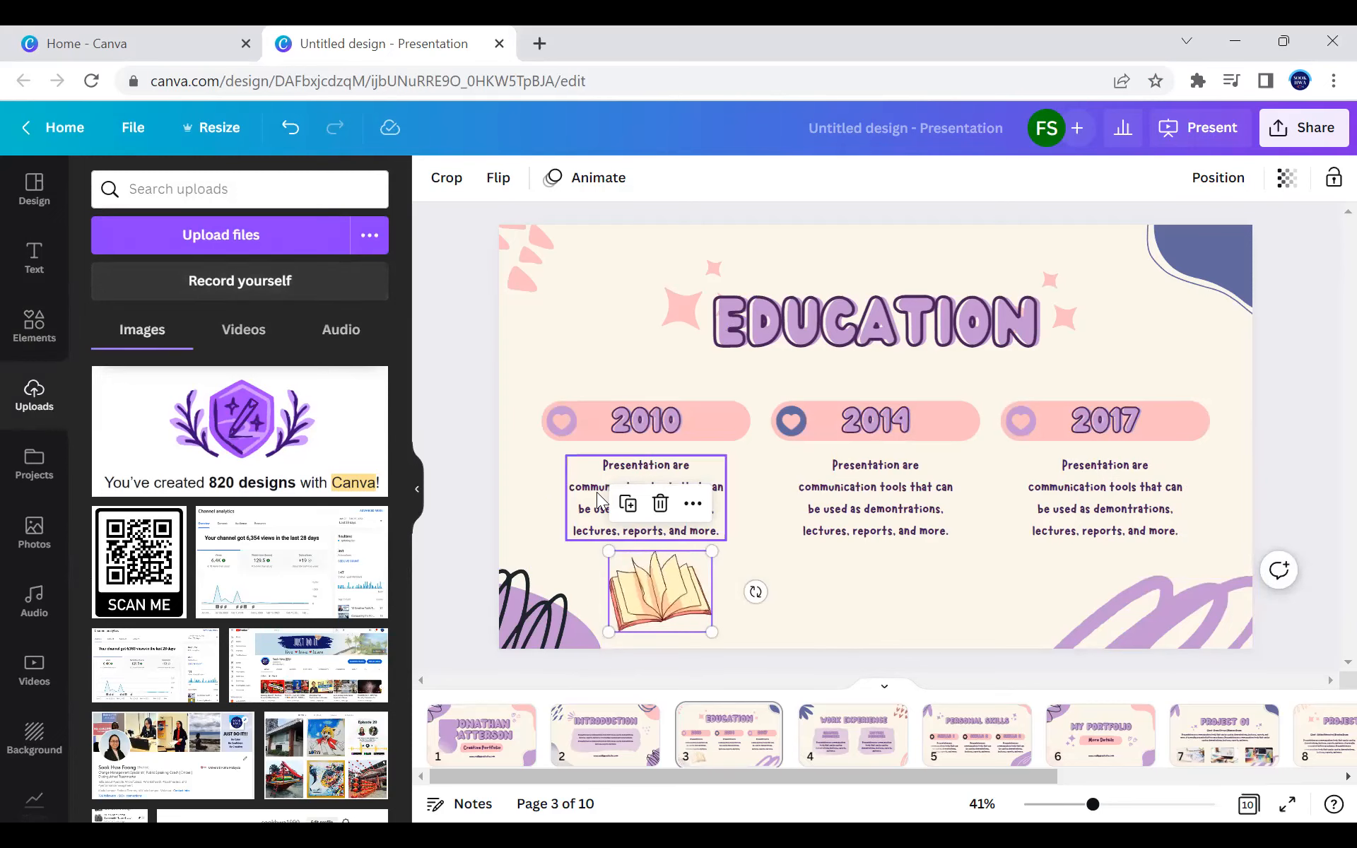
click(32, 545)
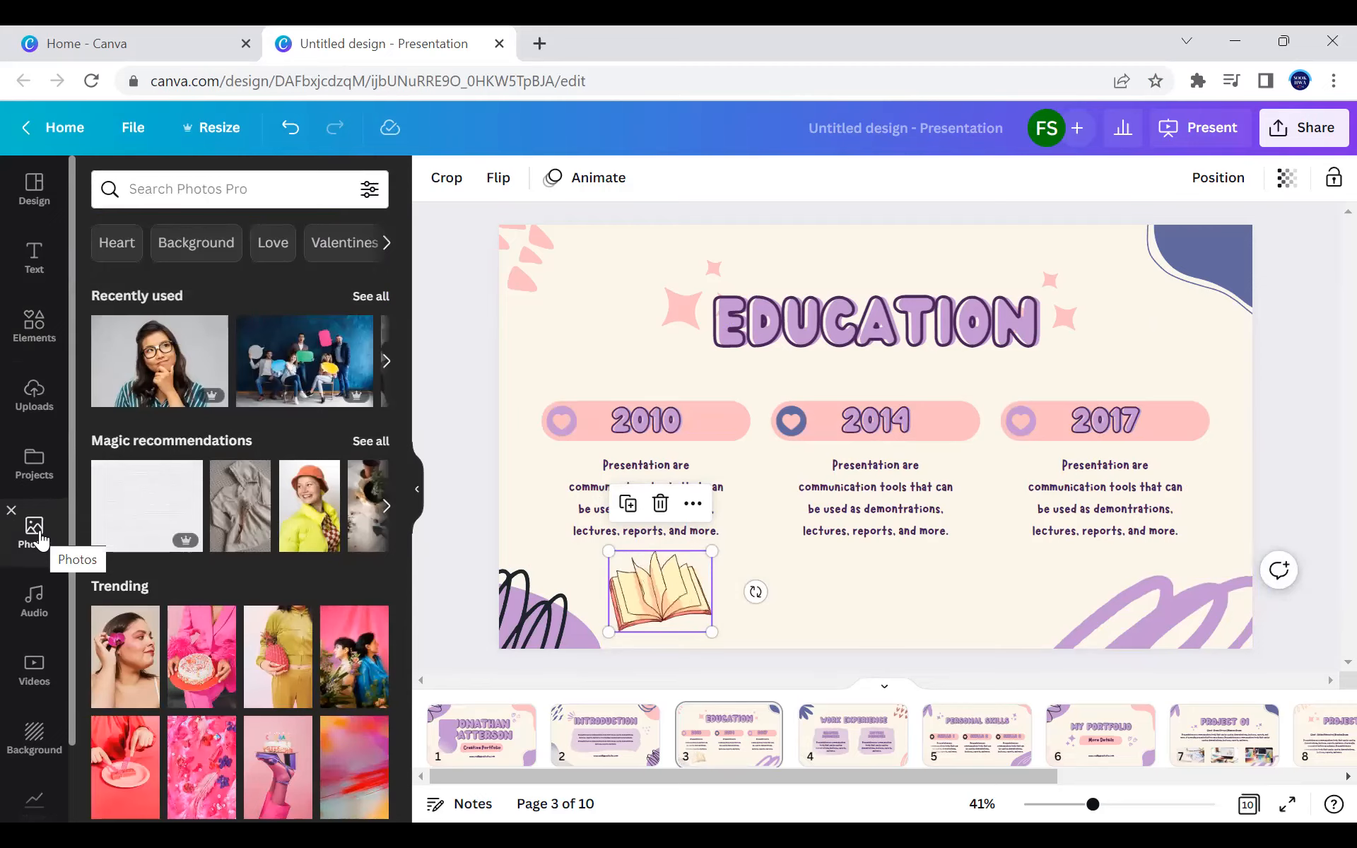
scroll(192, 530, down, 10)
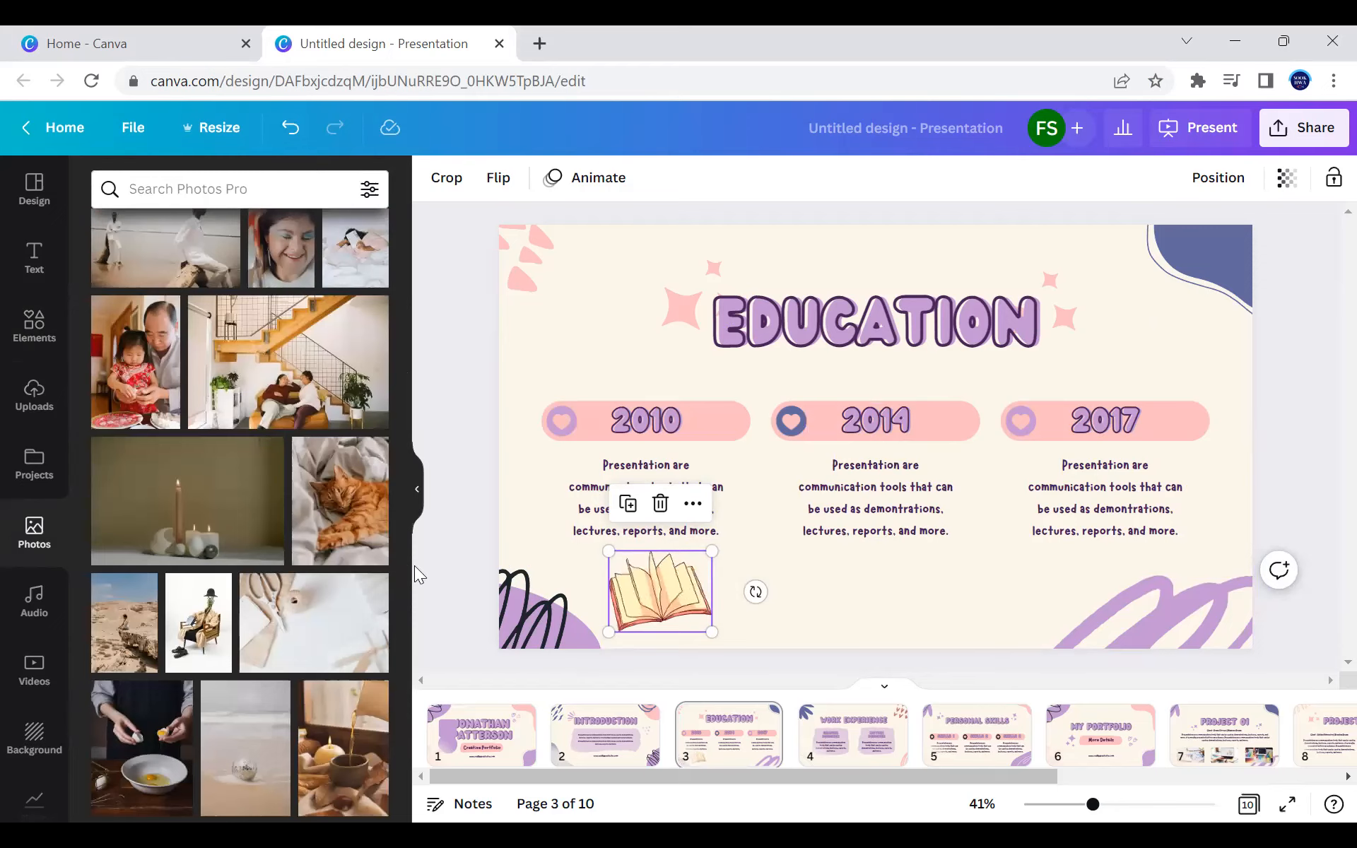
Step: Search the photo library for "teacher teaching" and look through the results for the piano lesson photo
click(175, 190)
click(174, 189)
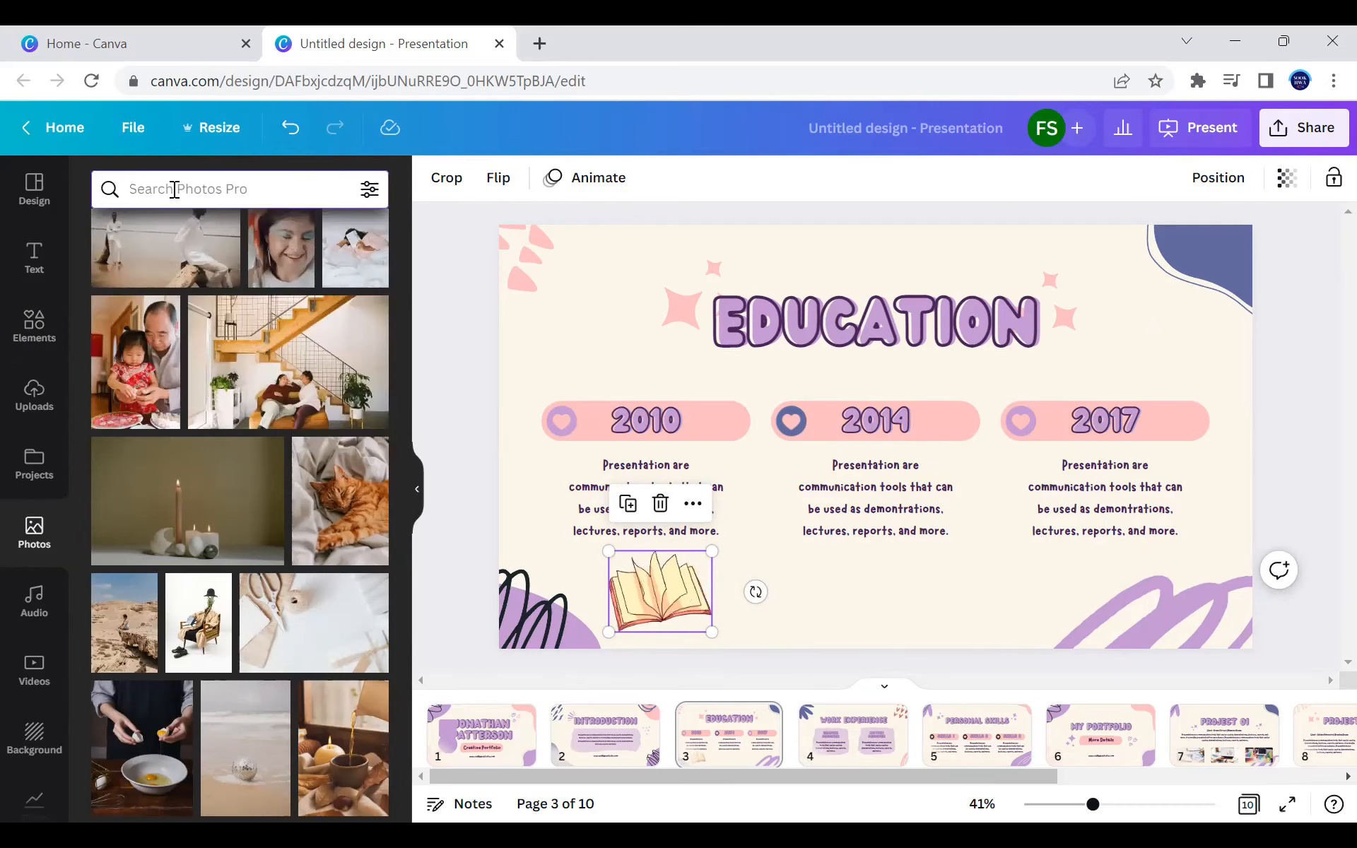
text(teacher)
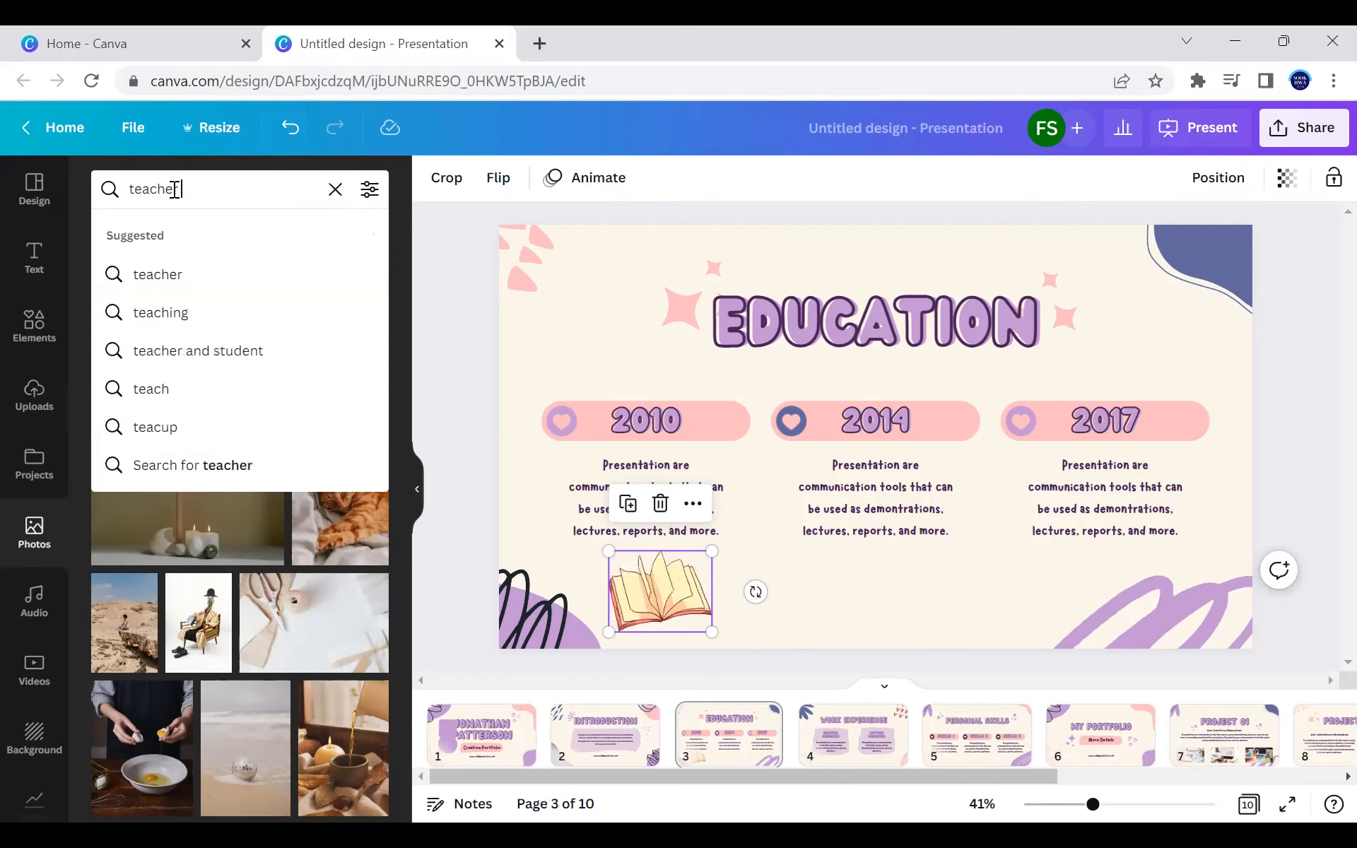
text( teaching)
key(Return)
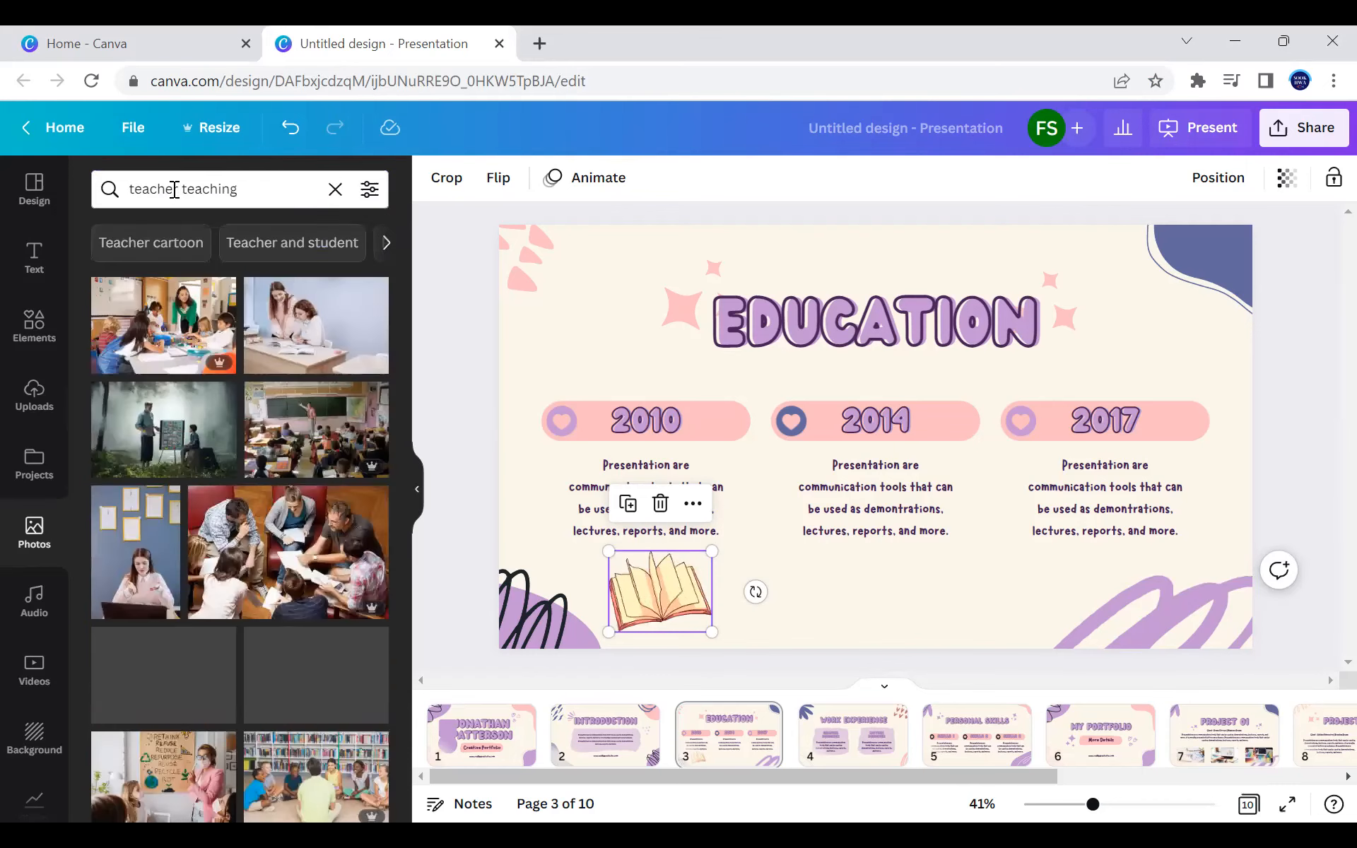
scroll(346, 622, down, 5)
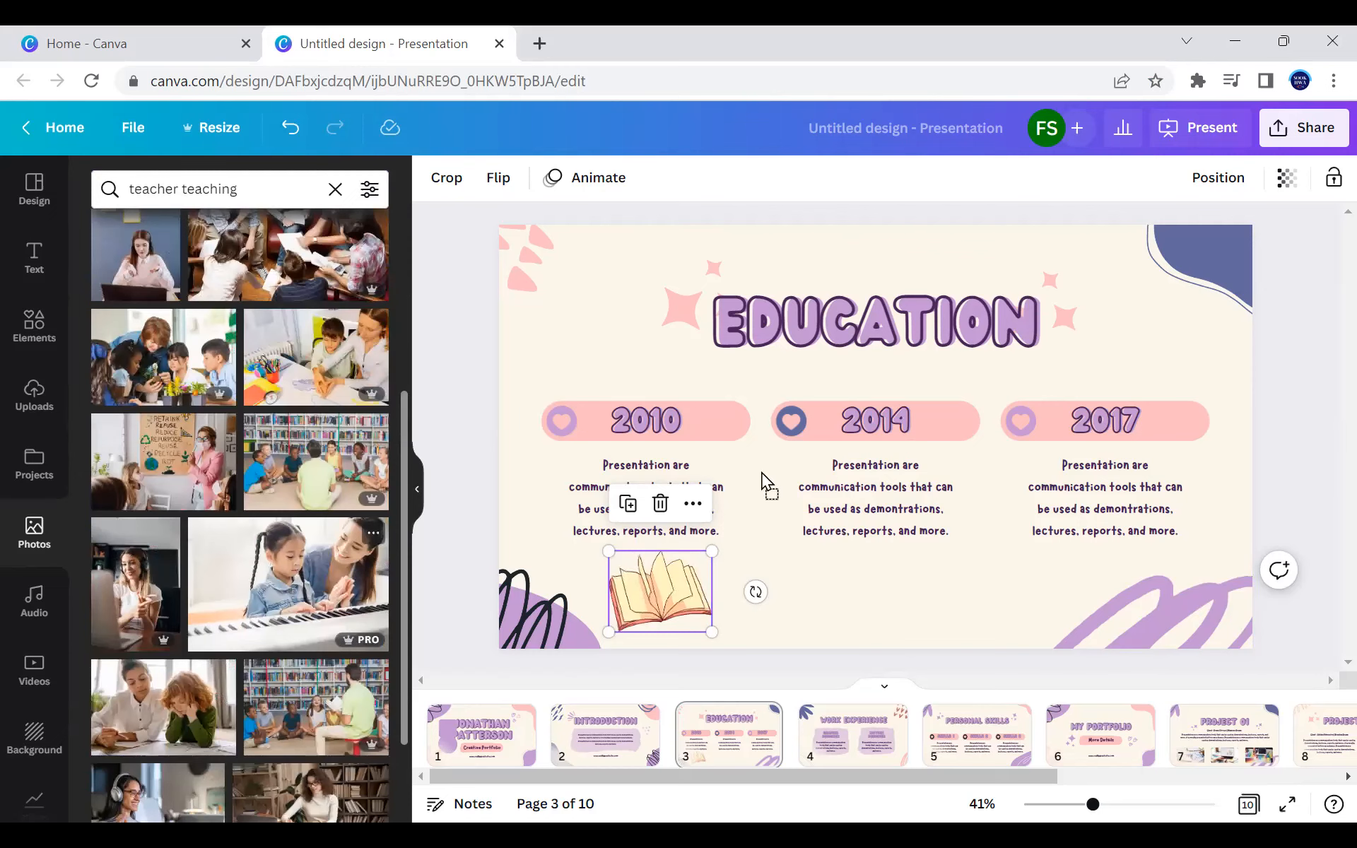
Step: Try the piano lesson photo on the Education page and delete it again
drag(702, 384, 831, 368)
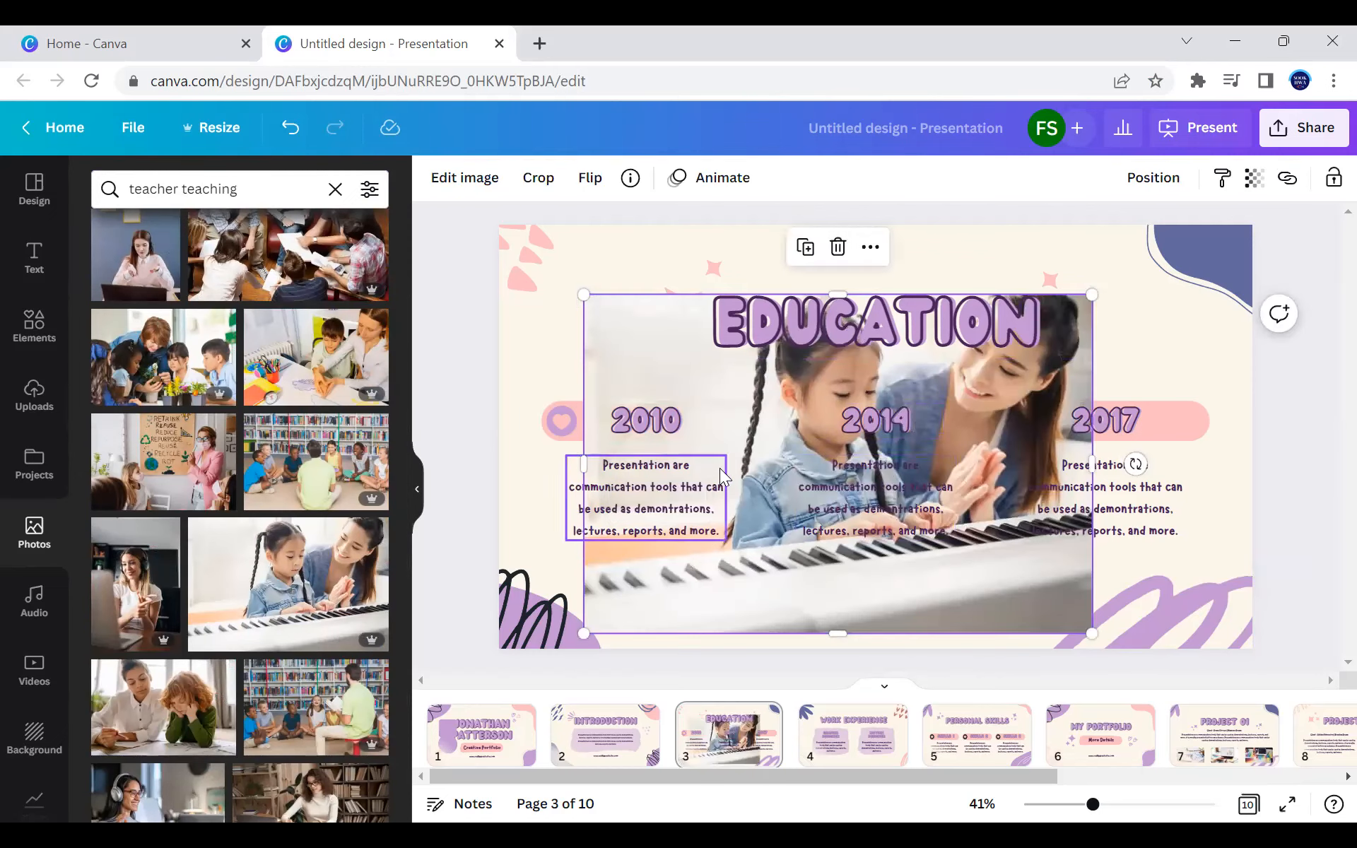
key(Delete)
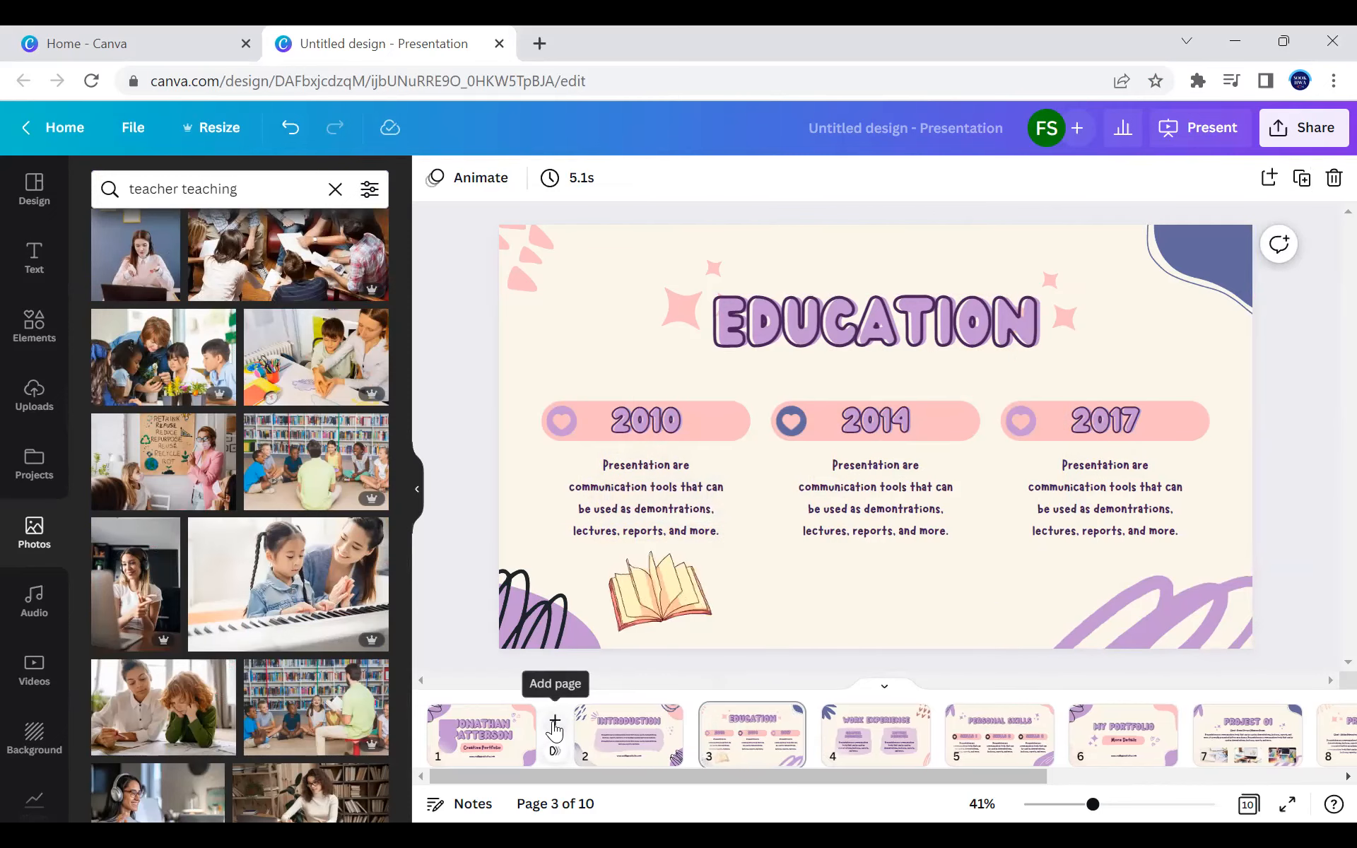
Step: Add a blank page after the first page and fill it with the piano lesson photo as the background
click(555, 724)
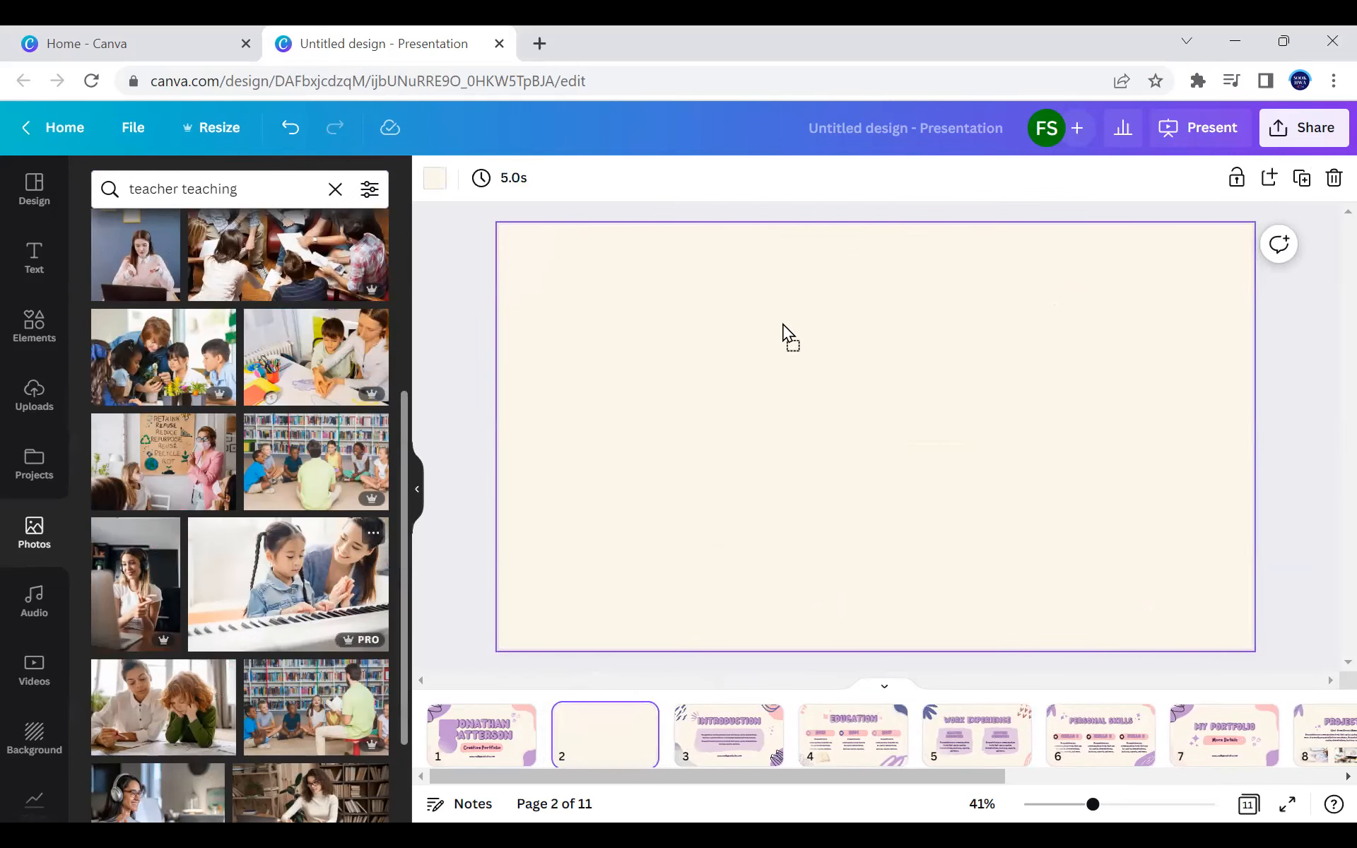
drag(699, 311, 617, 346)
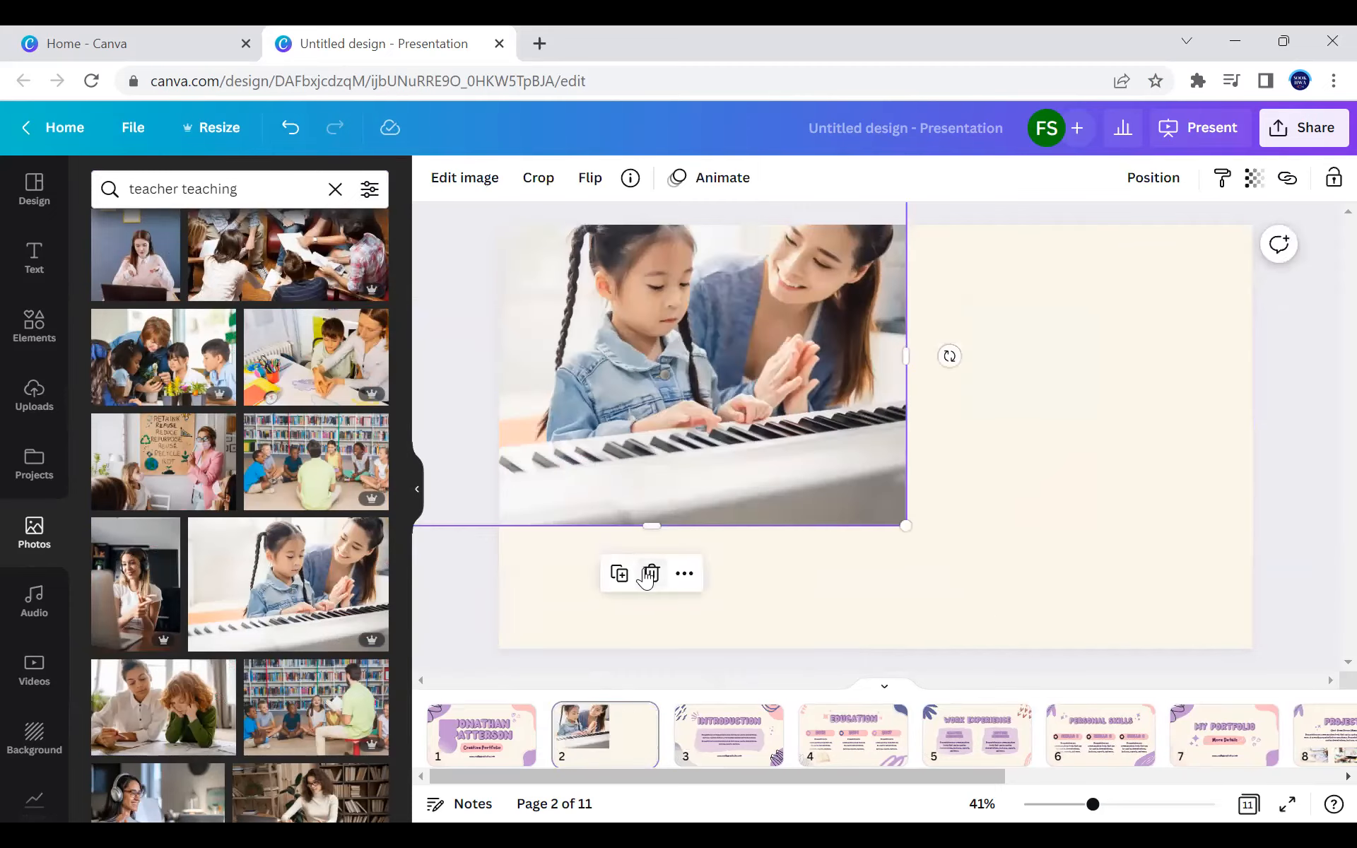
click(648, 573)
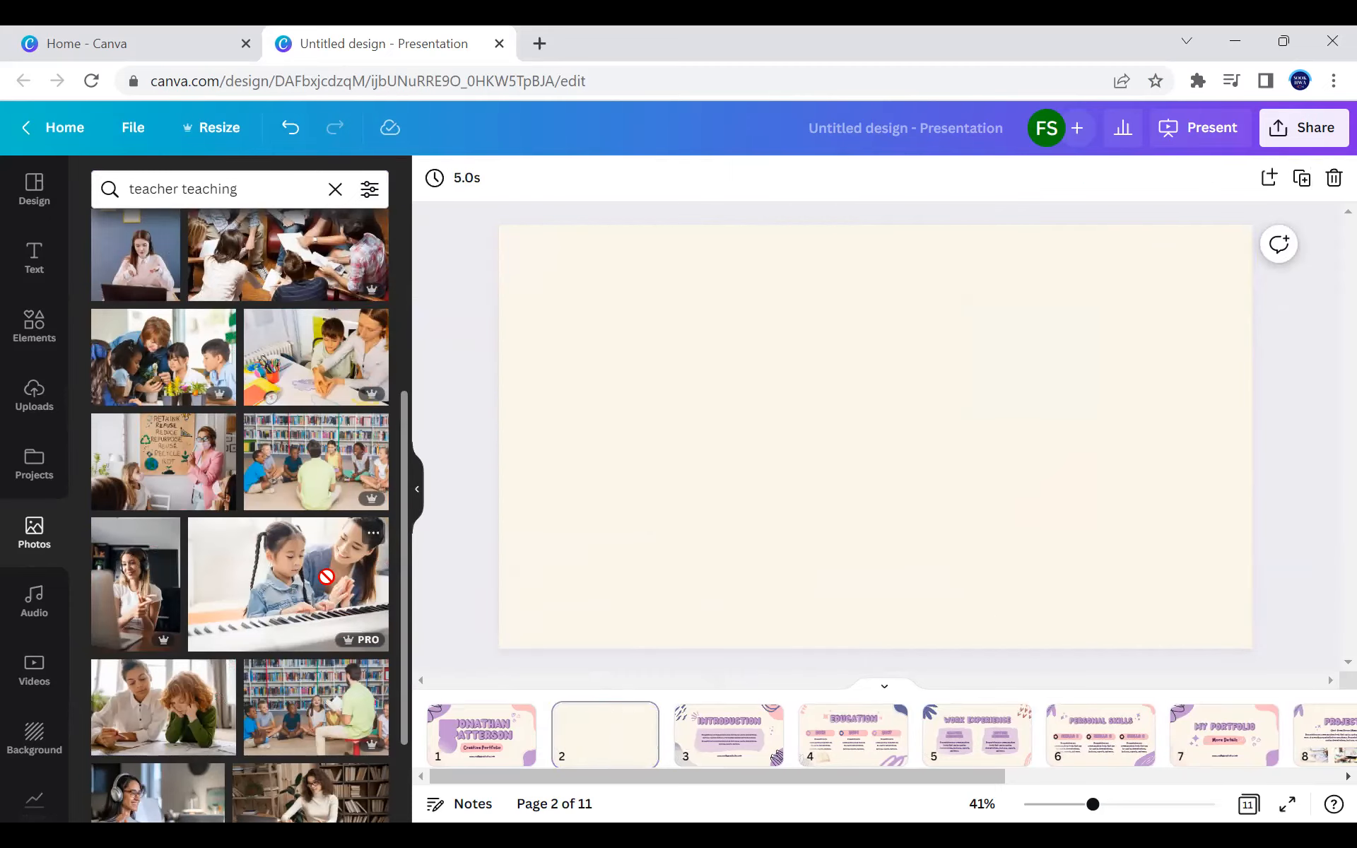
drag(523, 460, 524, 458)
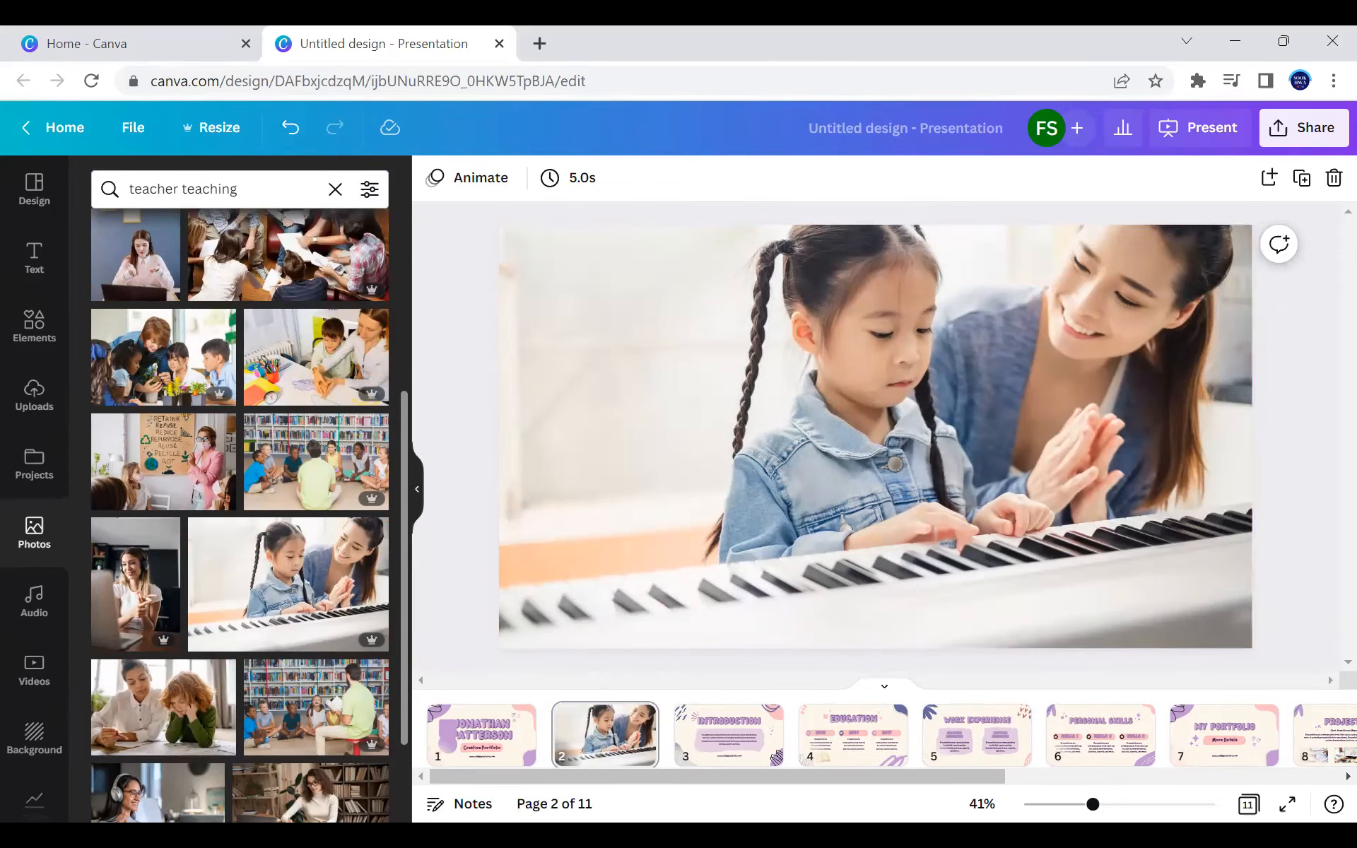
Step: Set the transparency of the background photo on page 2 to 51
click(1176, 308)
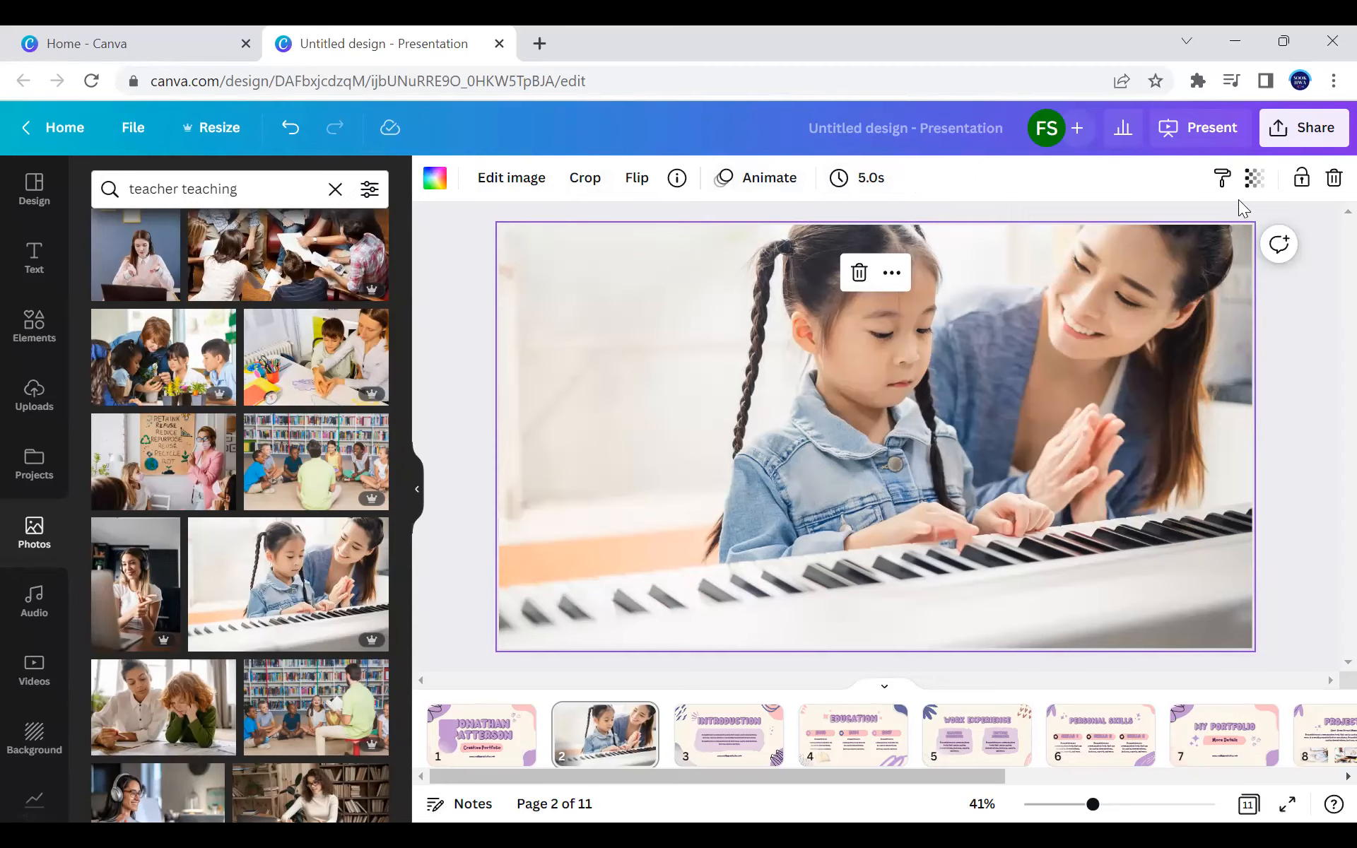
click(1252, 185)
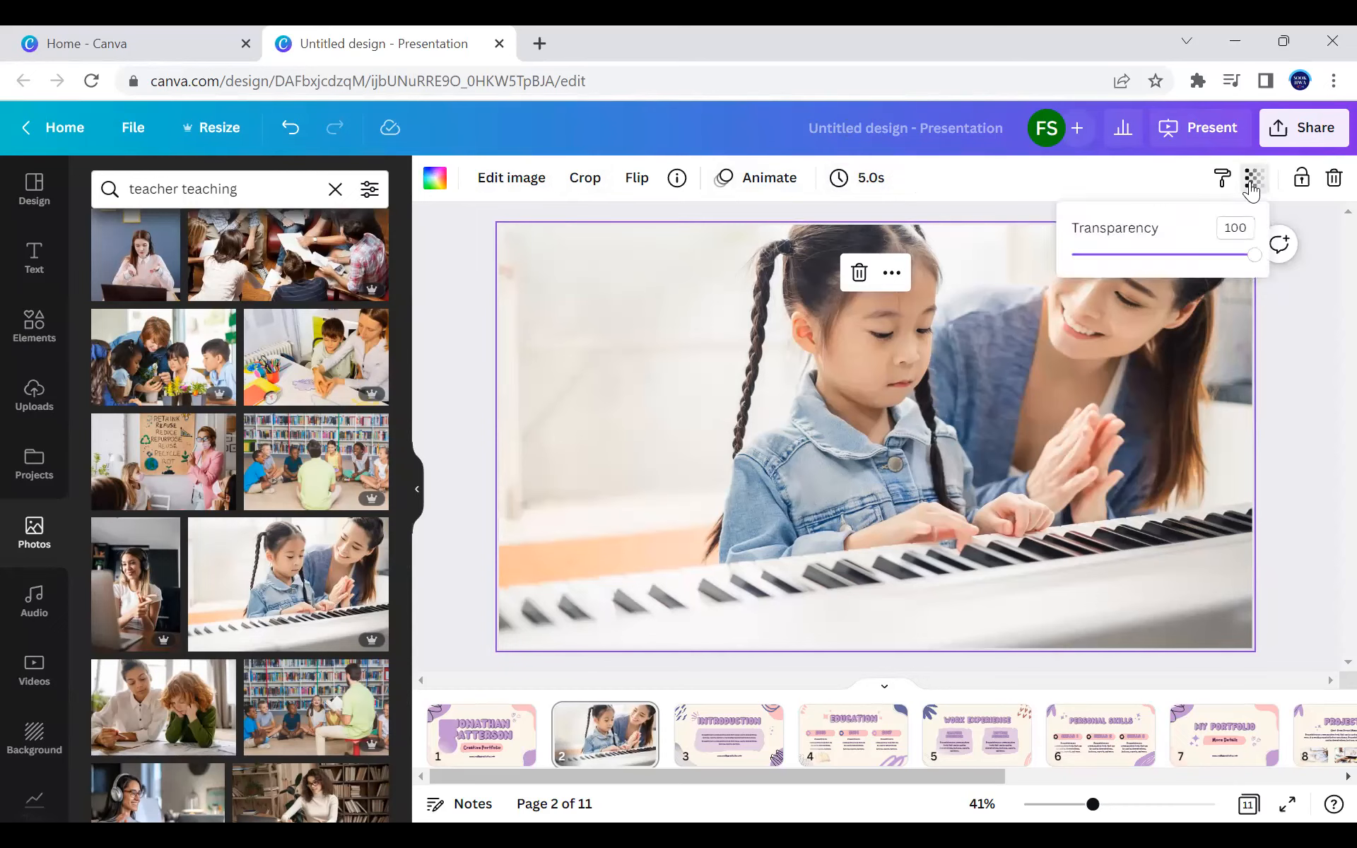
drag(1237, 256, 1165, 259)
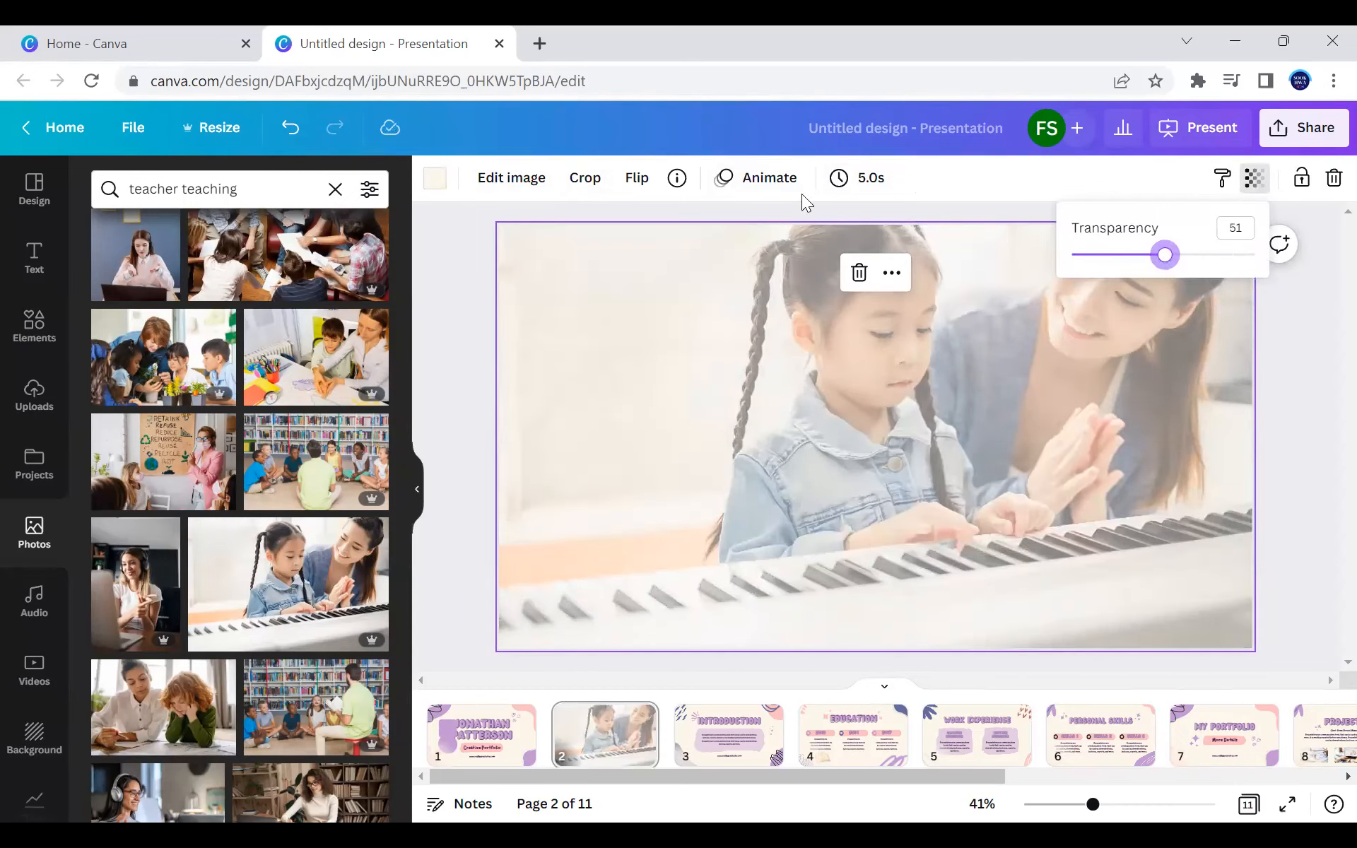
Step: Add a heading to page 2, enlarge it to size 52.5 and place it in the page's upper-left area
click(35, 260)
scroll(231, 401, up, 10)
click(224, 350)
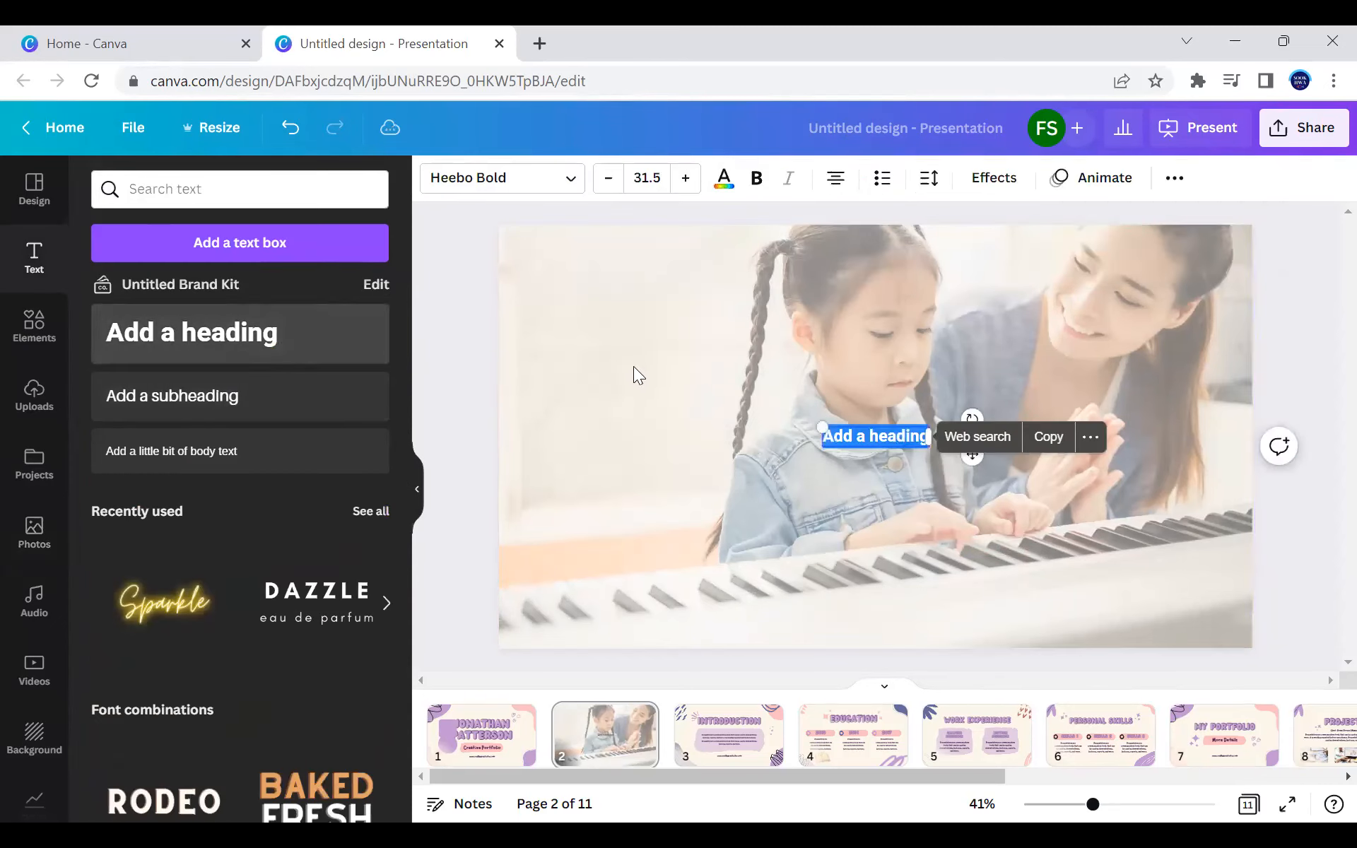
drag(928, 443, 1000, 457)
drag(903, 418, 622, 244)
Step: Replace the heading text with "Piano Class" and shift it slightly toward the page's left edge
click(636, 266)
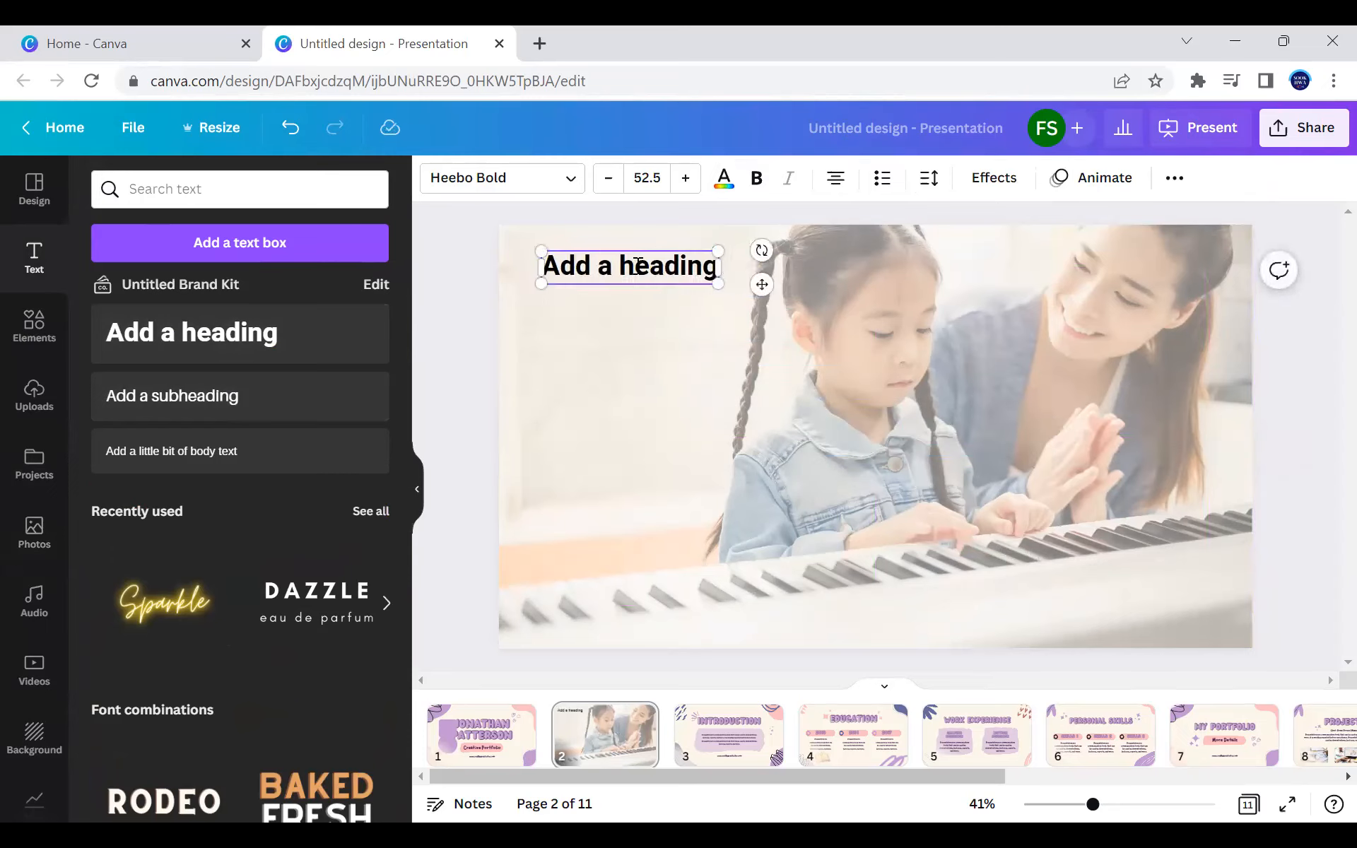
triple_click(637, 265)
text(Piano)
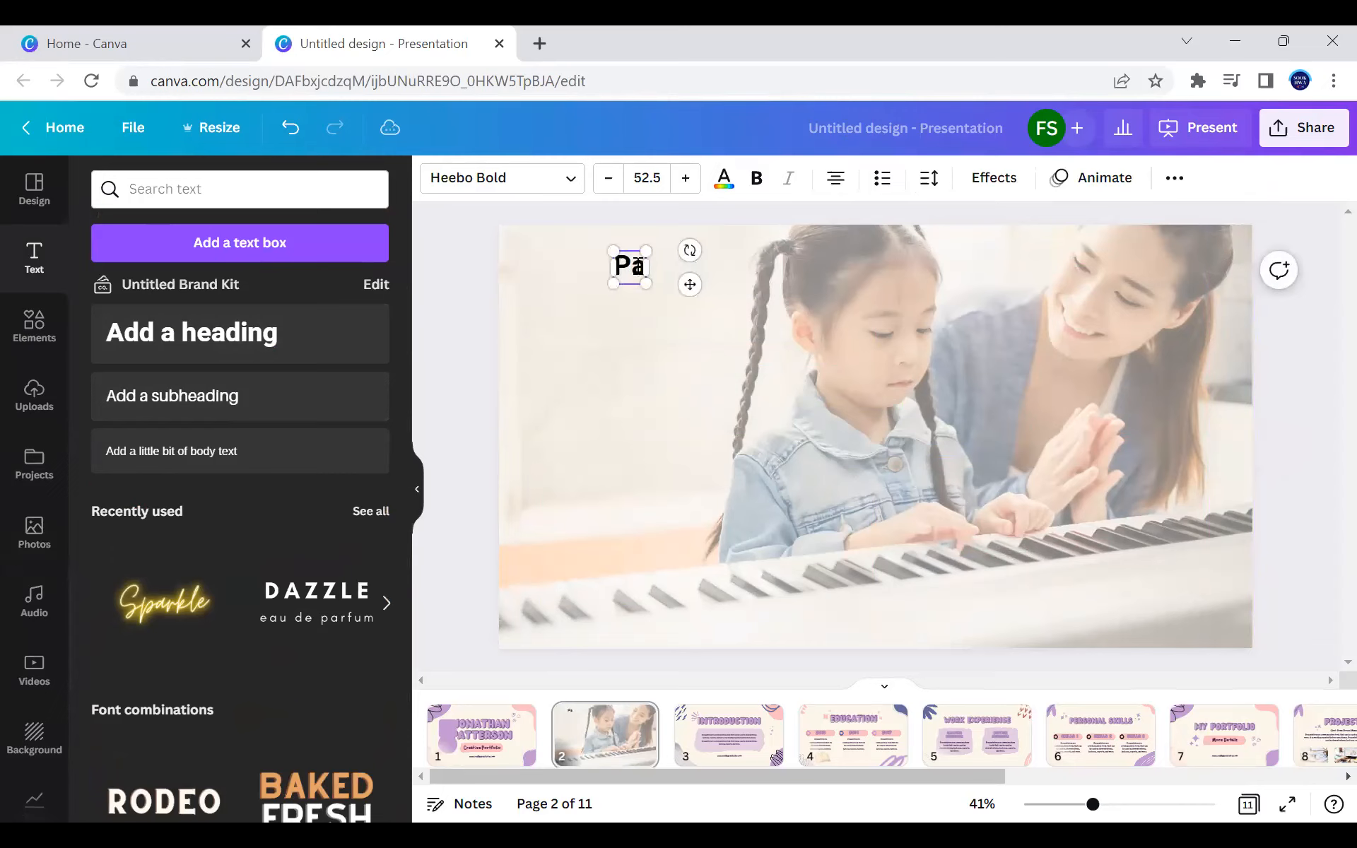
text( Class)
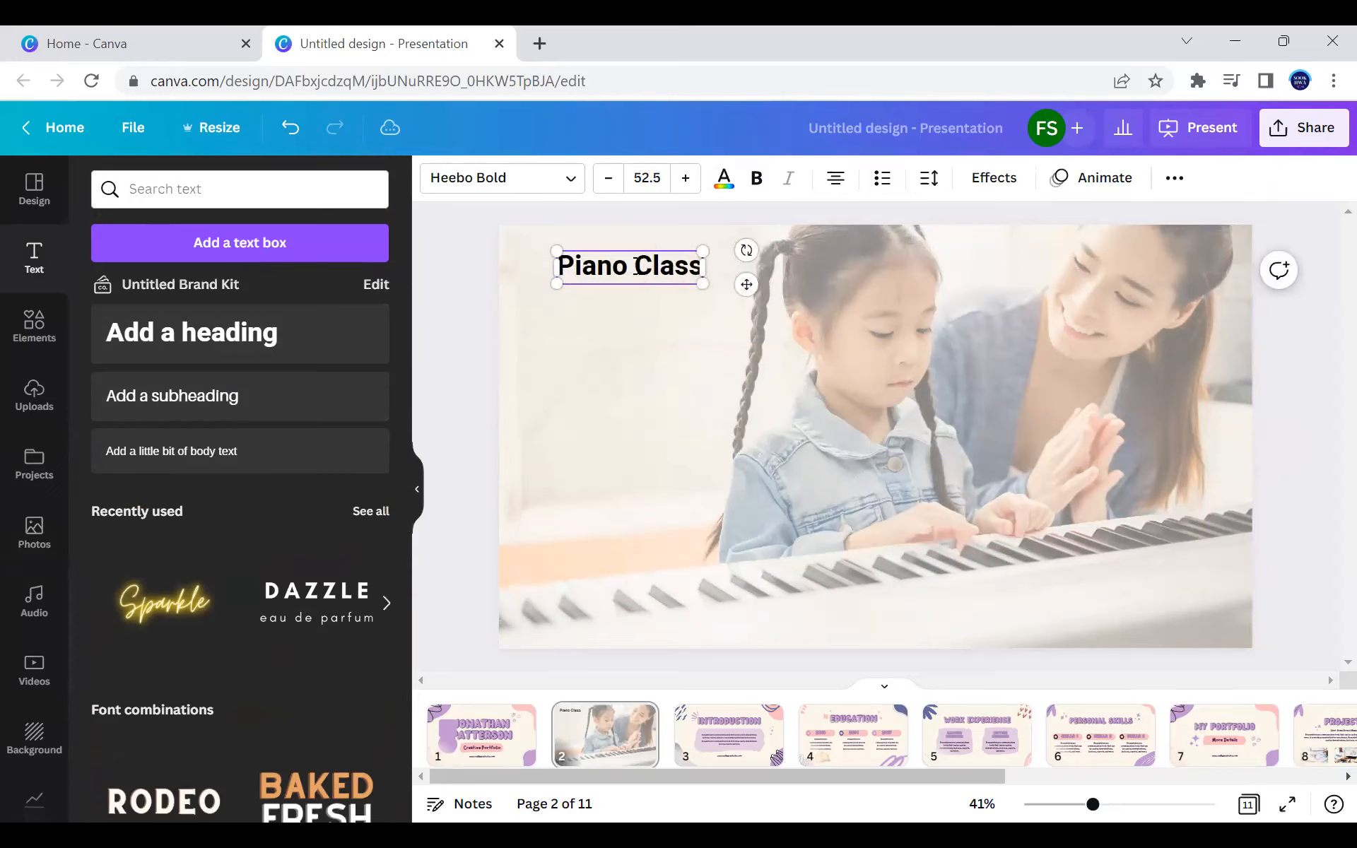
click(535, 341)
click(595, 270)
drag(596, 270, 569, 270)
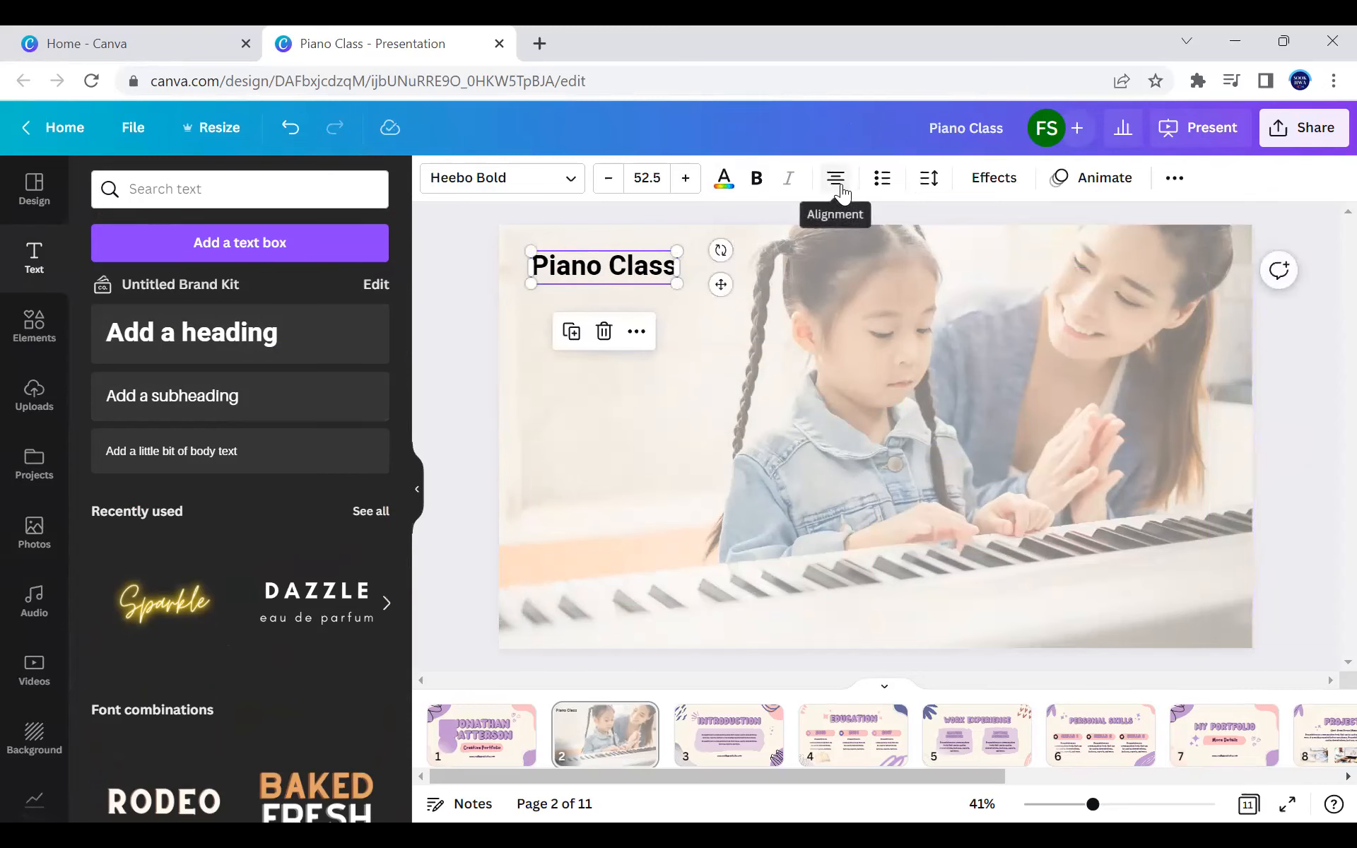
Step: Add a second line reading "Weekend" to the Piano Class heading
click(932, 181)
click(932, 181)
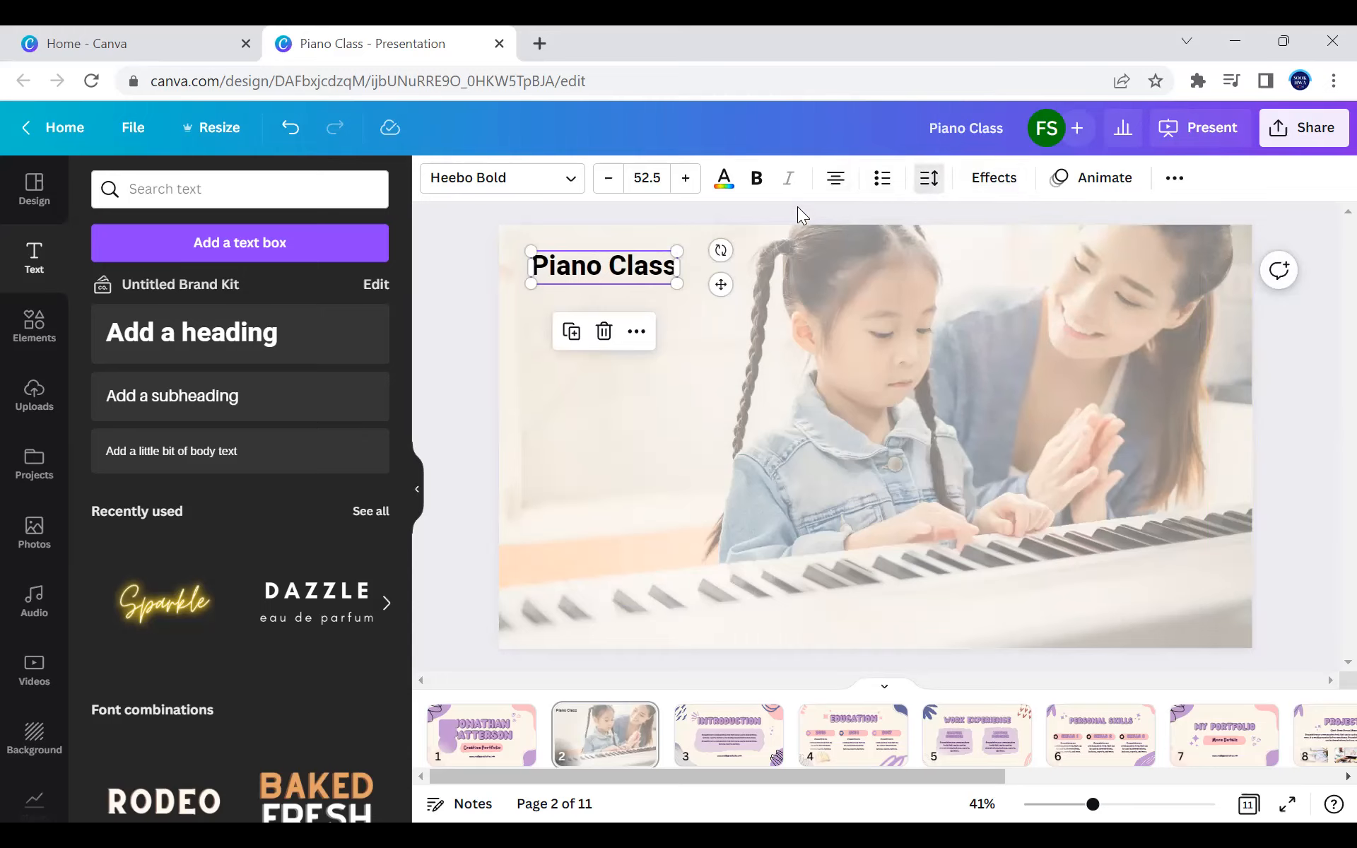
key(Return)
text(Weekend)
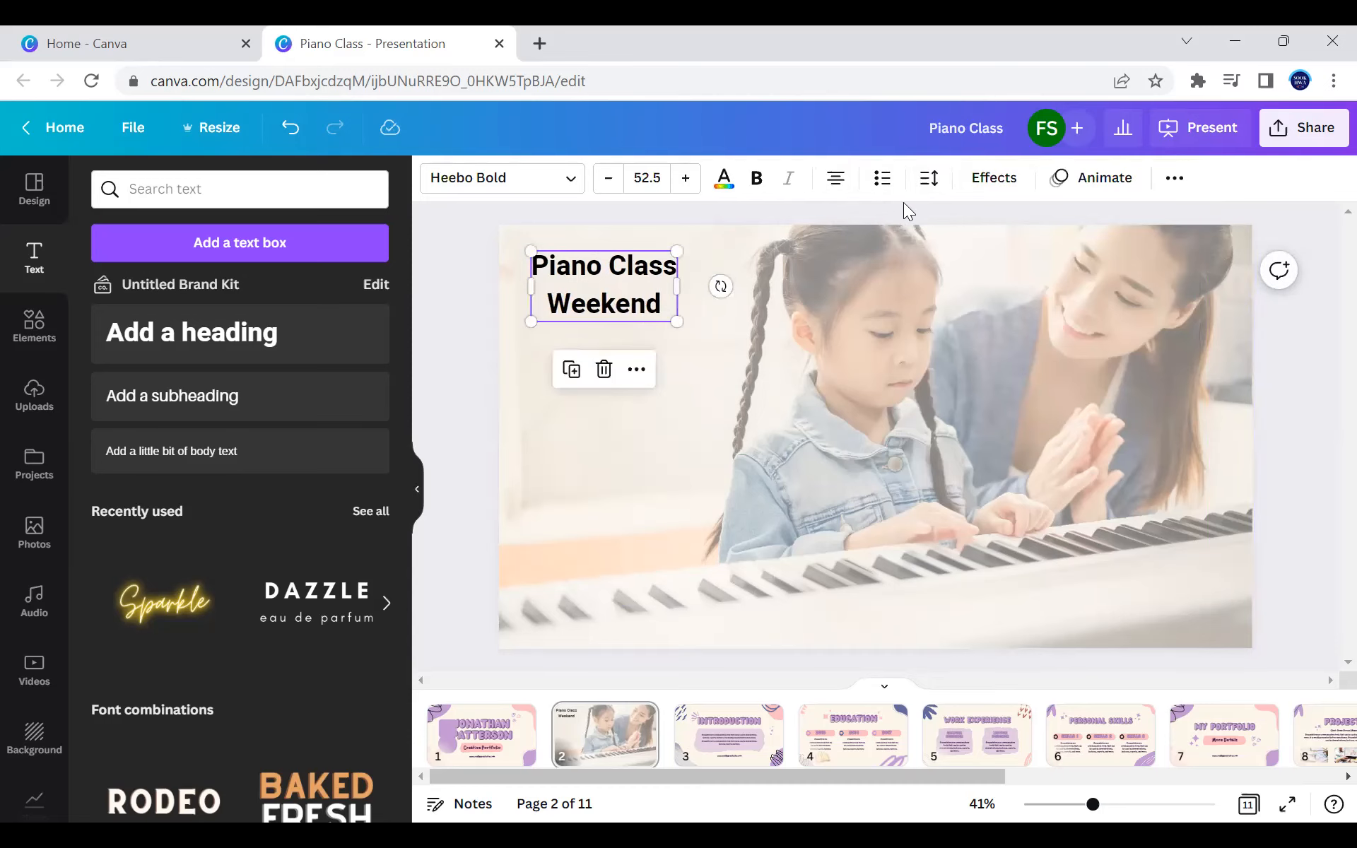
Step: Set the heading's letter spacing to -47 and its line spacing to 1.03
click(932, 181)
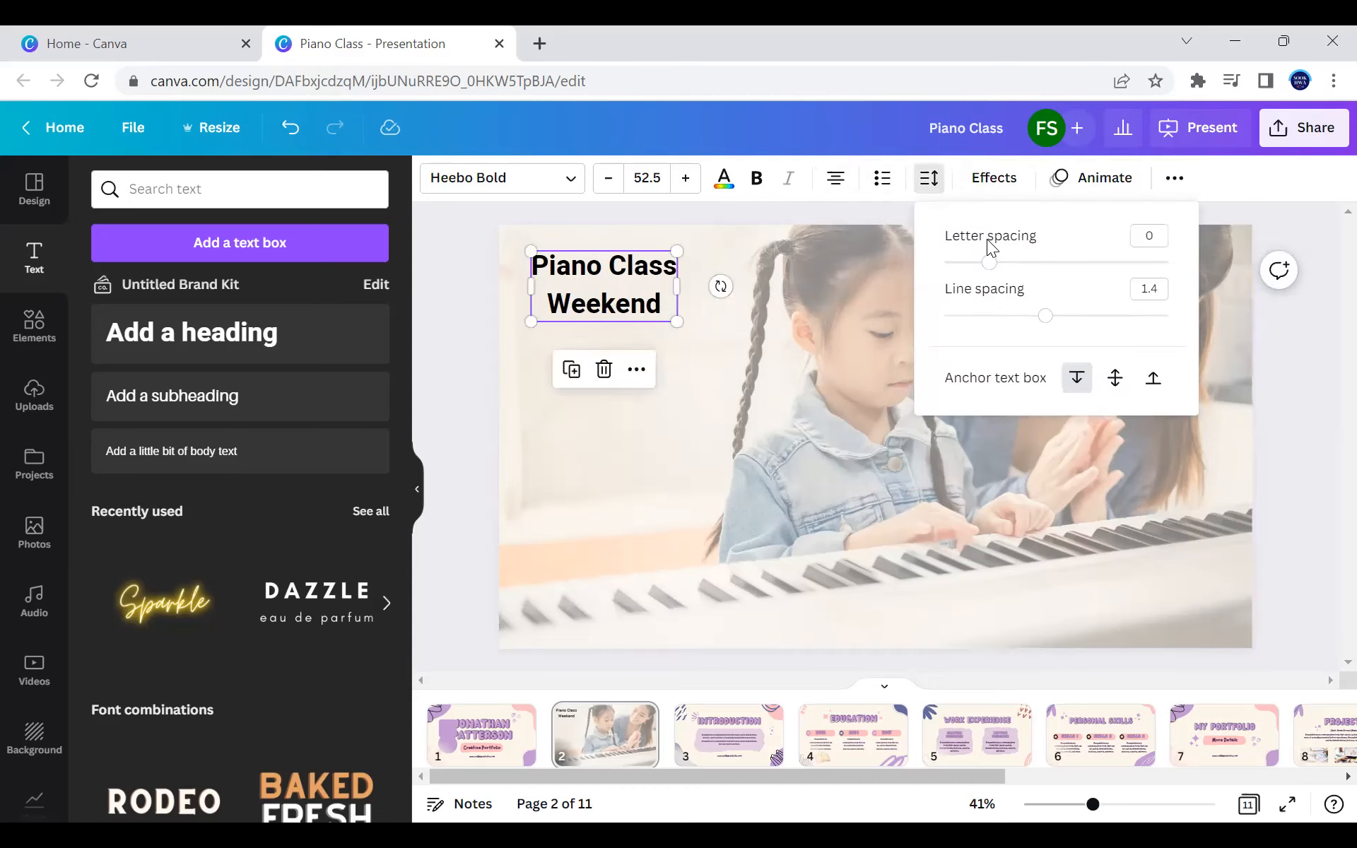
drag(988, 269, 979, 263)
drag(1042, 315, 1005, 311)
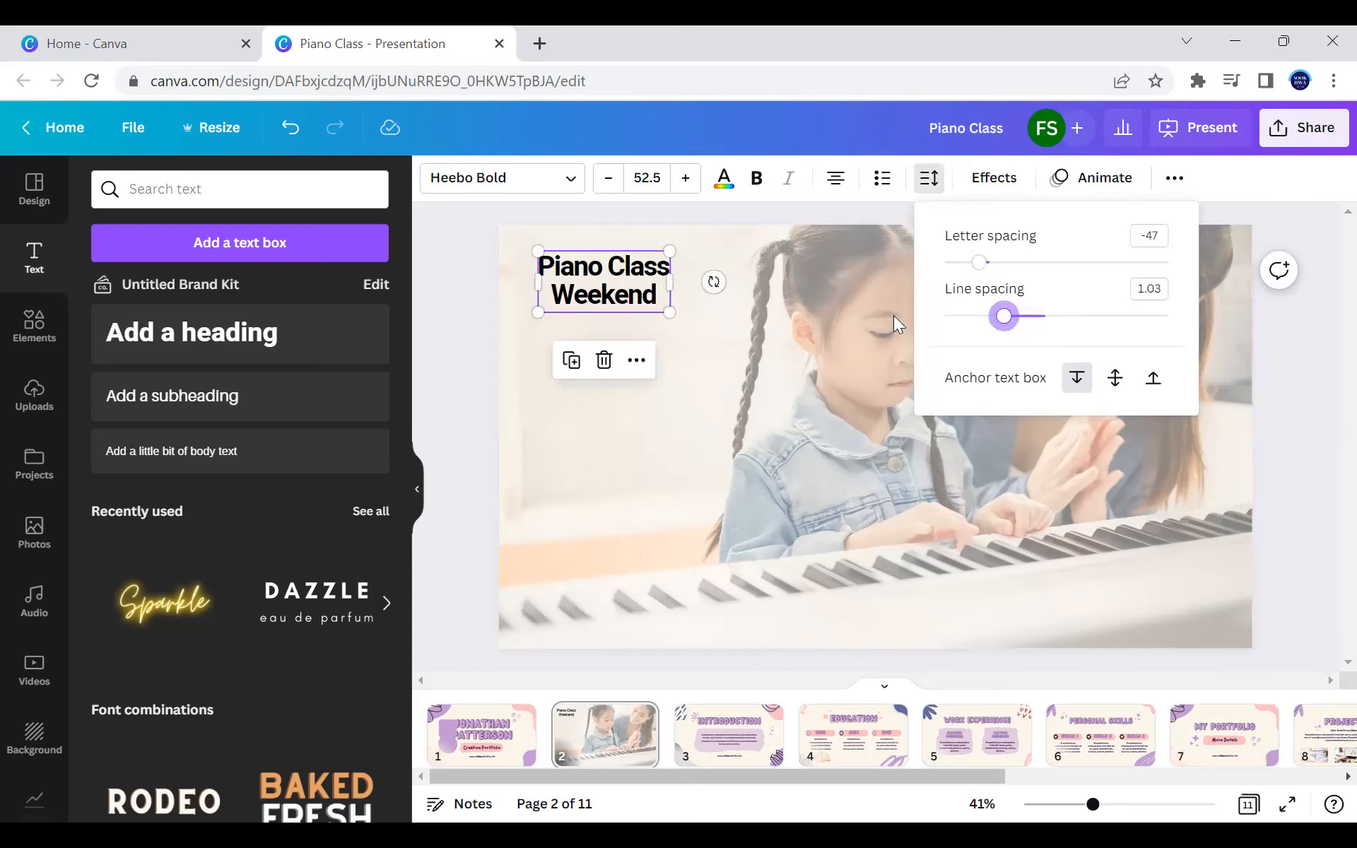
click(745, 331)
Step: Apply the Skate text animation to the Piano Class Weekend heading
click(634, 302)
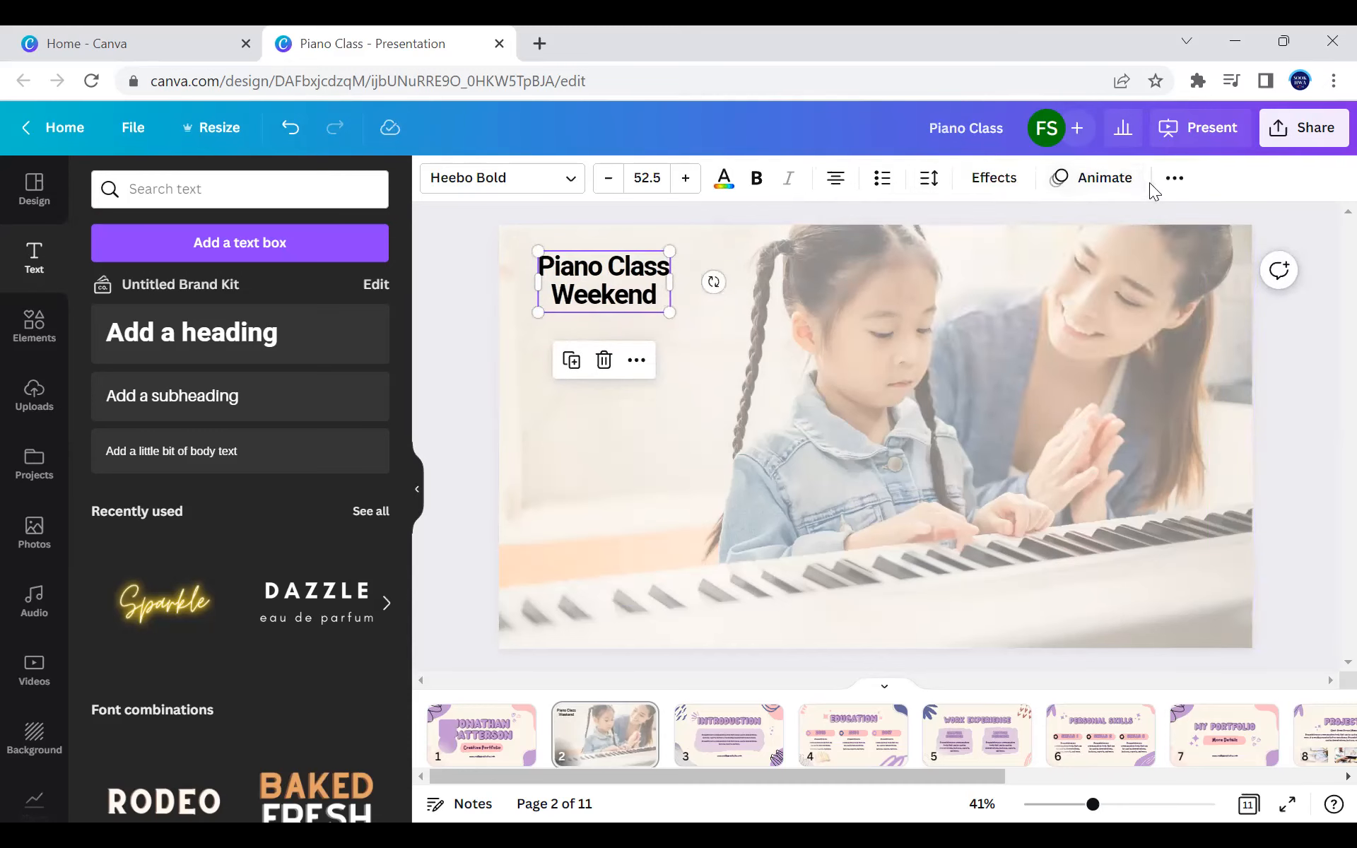
click(1097, 185)
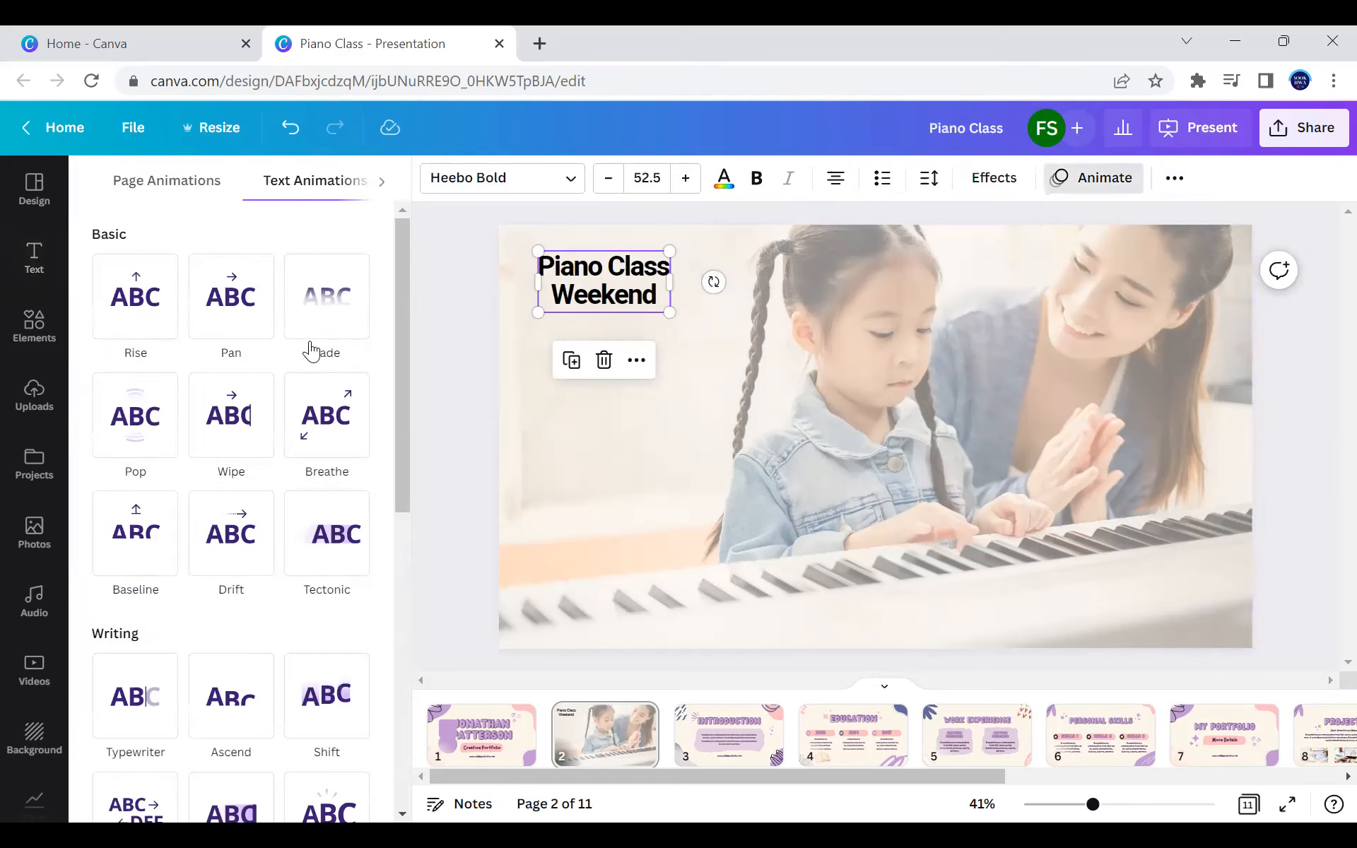
scroll(212, 396, down, 6)
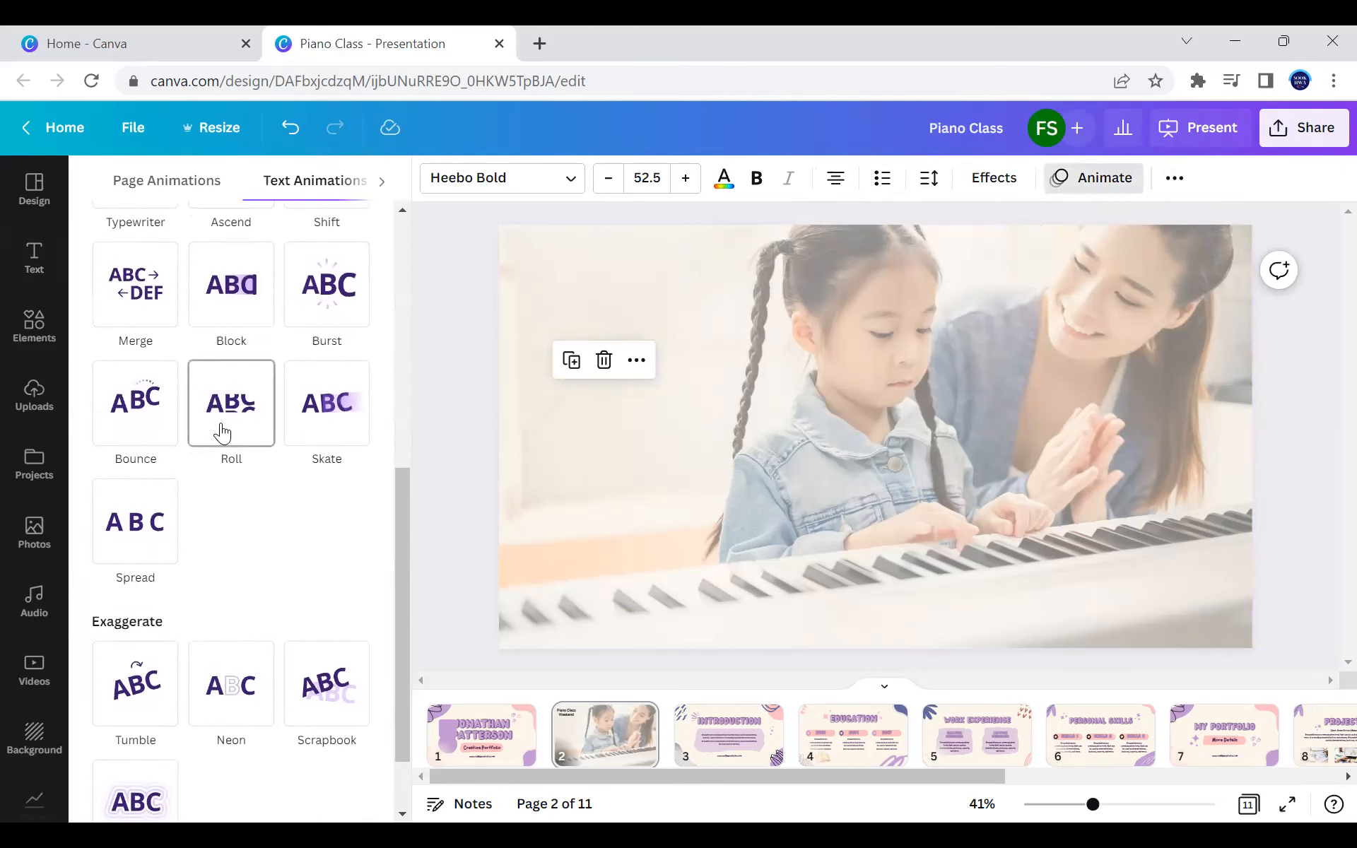
click(320, 409)
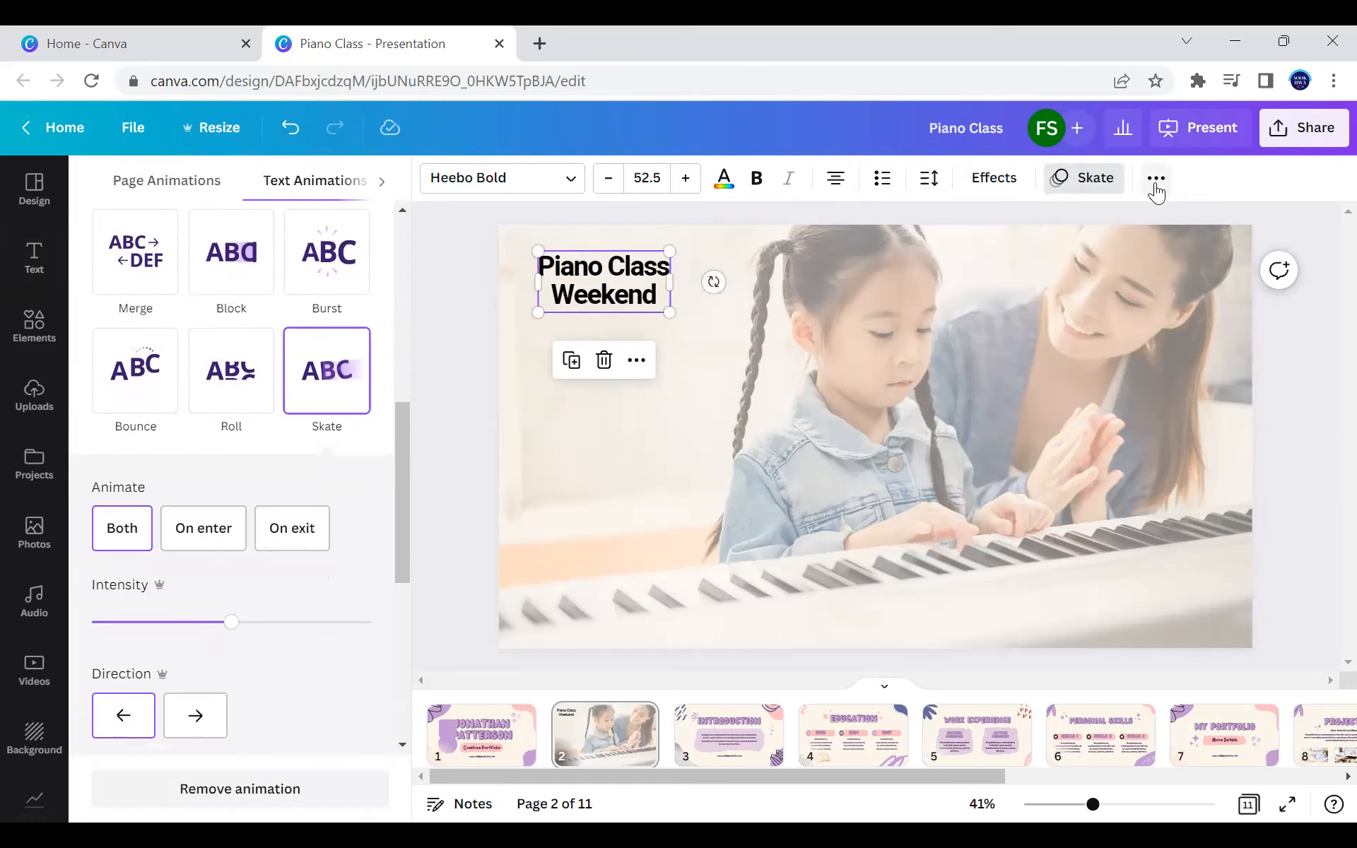
Step: Apply the Shadow effect to the heading and enlarge it to about size 68.8
click(997, 183)
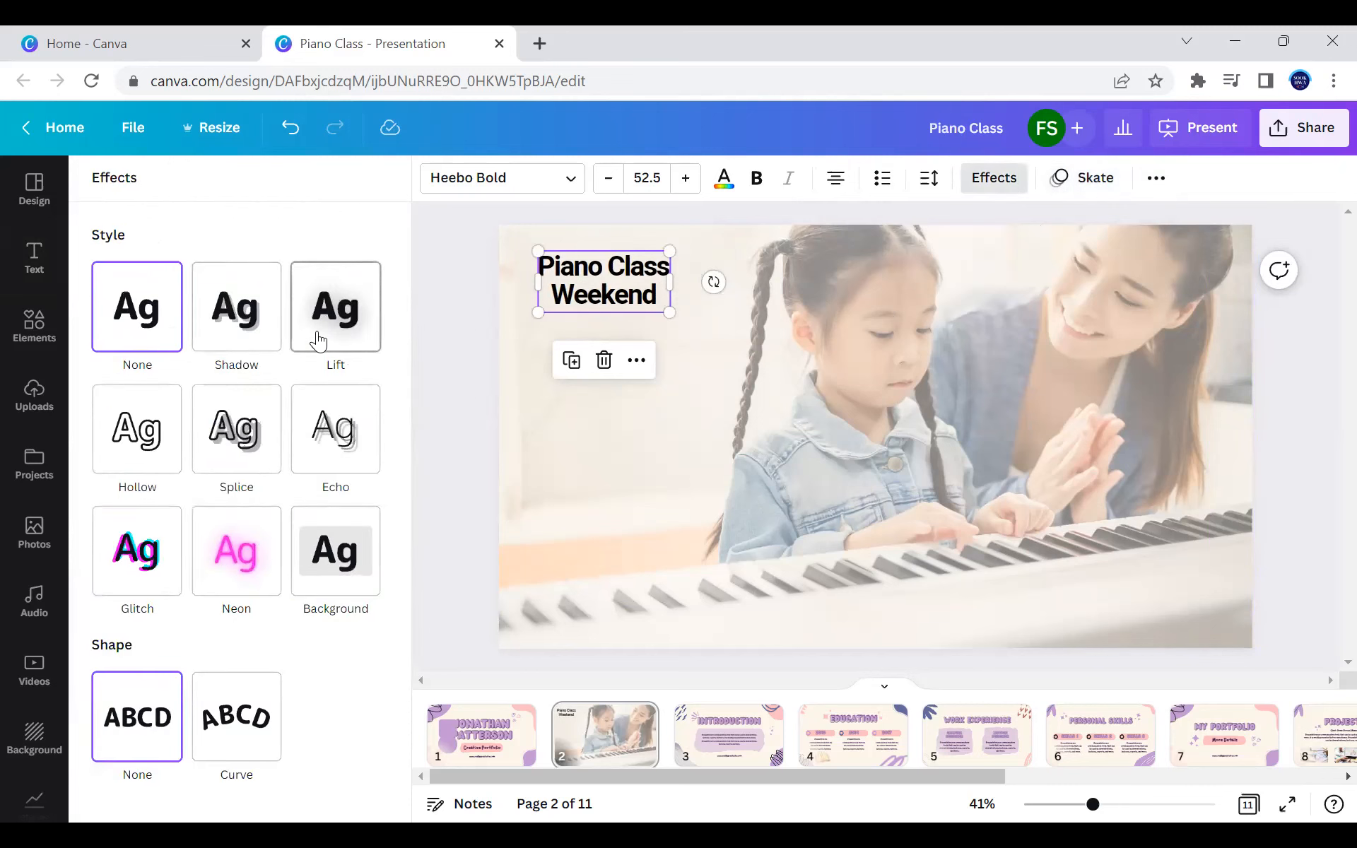
click(239, 341)
drag(668, 310, 710, 331)
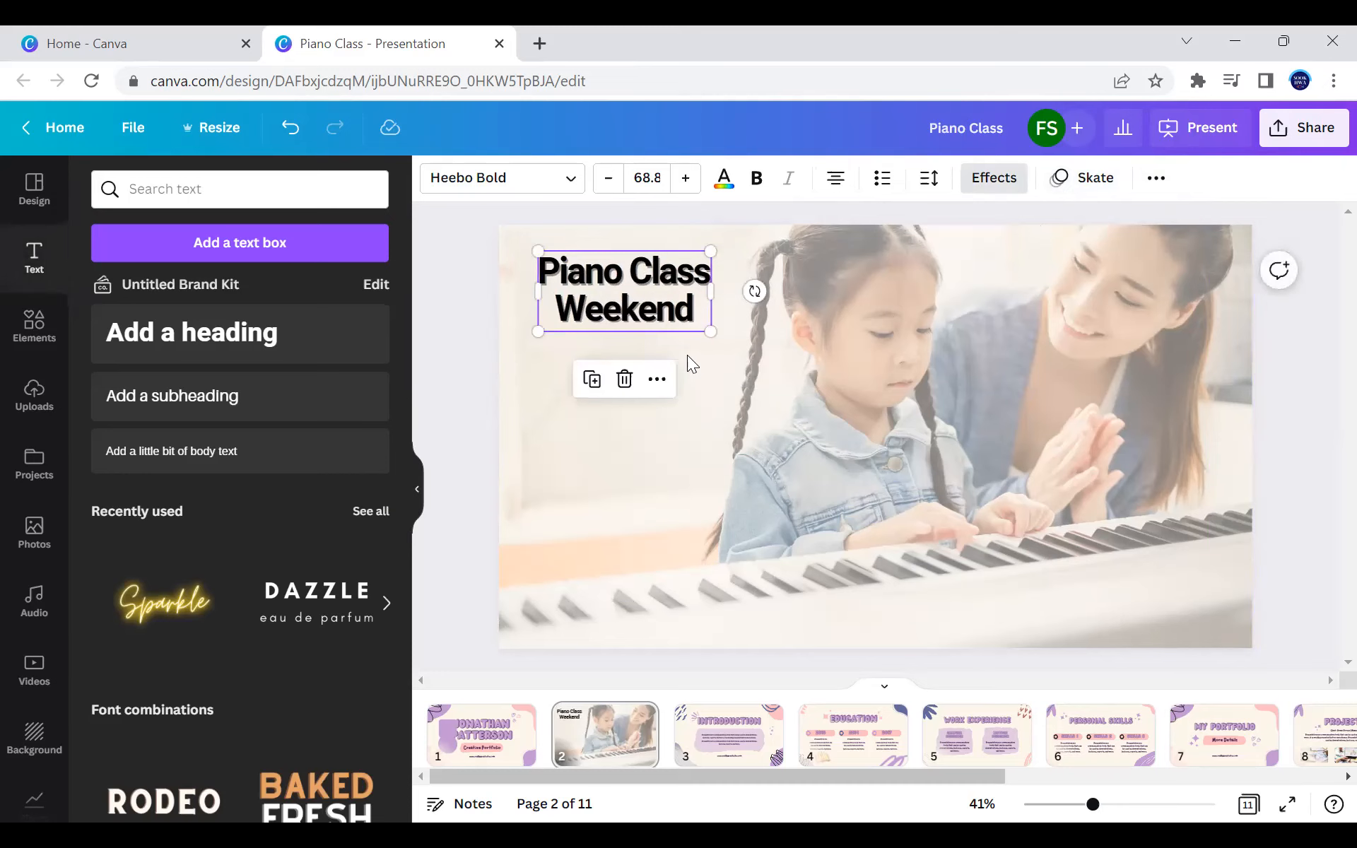
click(690, 354)
Step: Try the heading in uppercase, restore its original case, and align it to the horizontal center of the page
click(569, 325)
click(1157, 179)
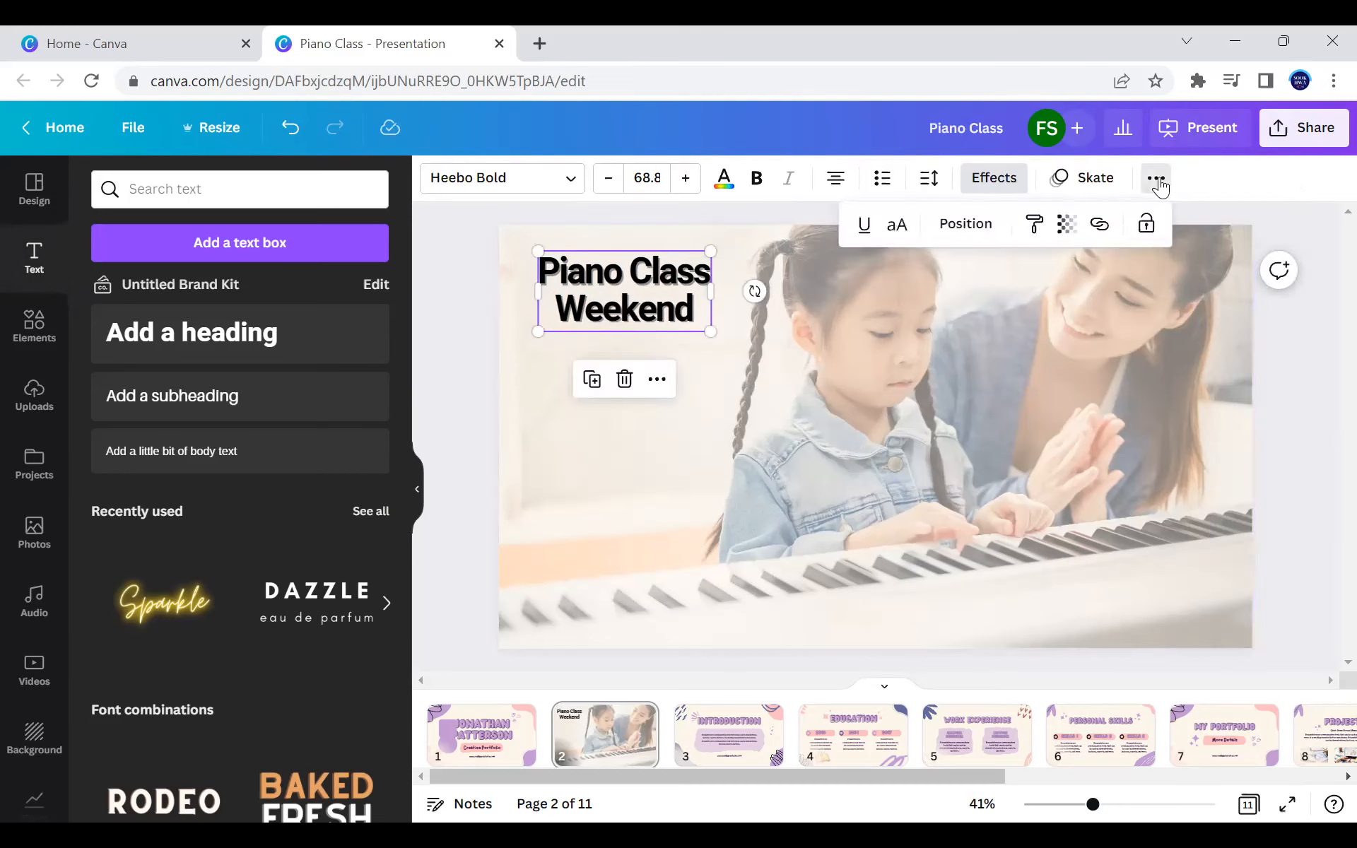
click(895, 237)
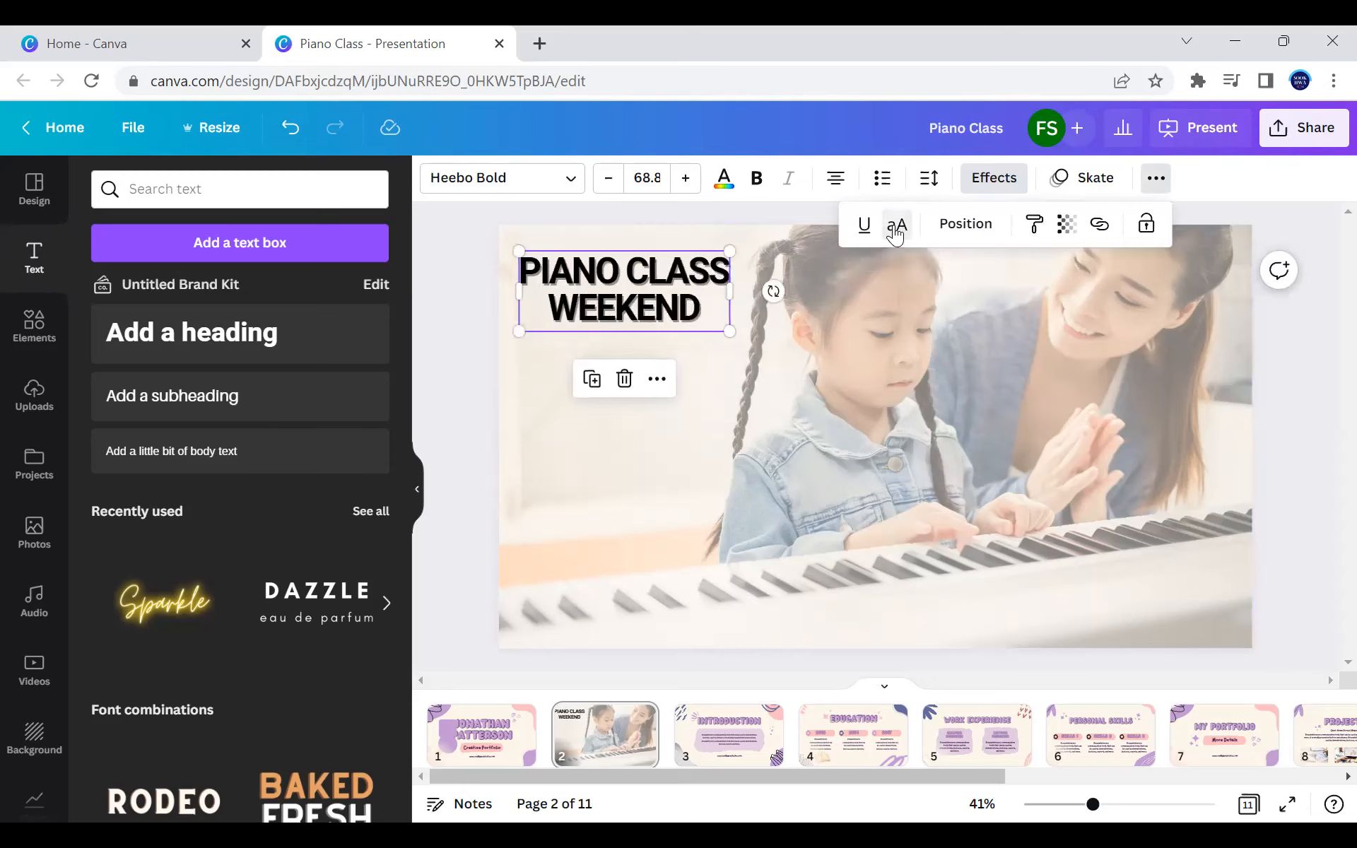
click(895, 234)
click(966, 224)
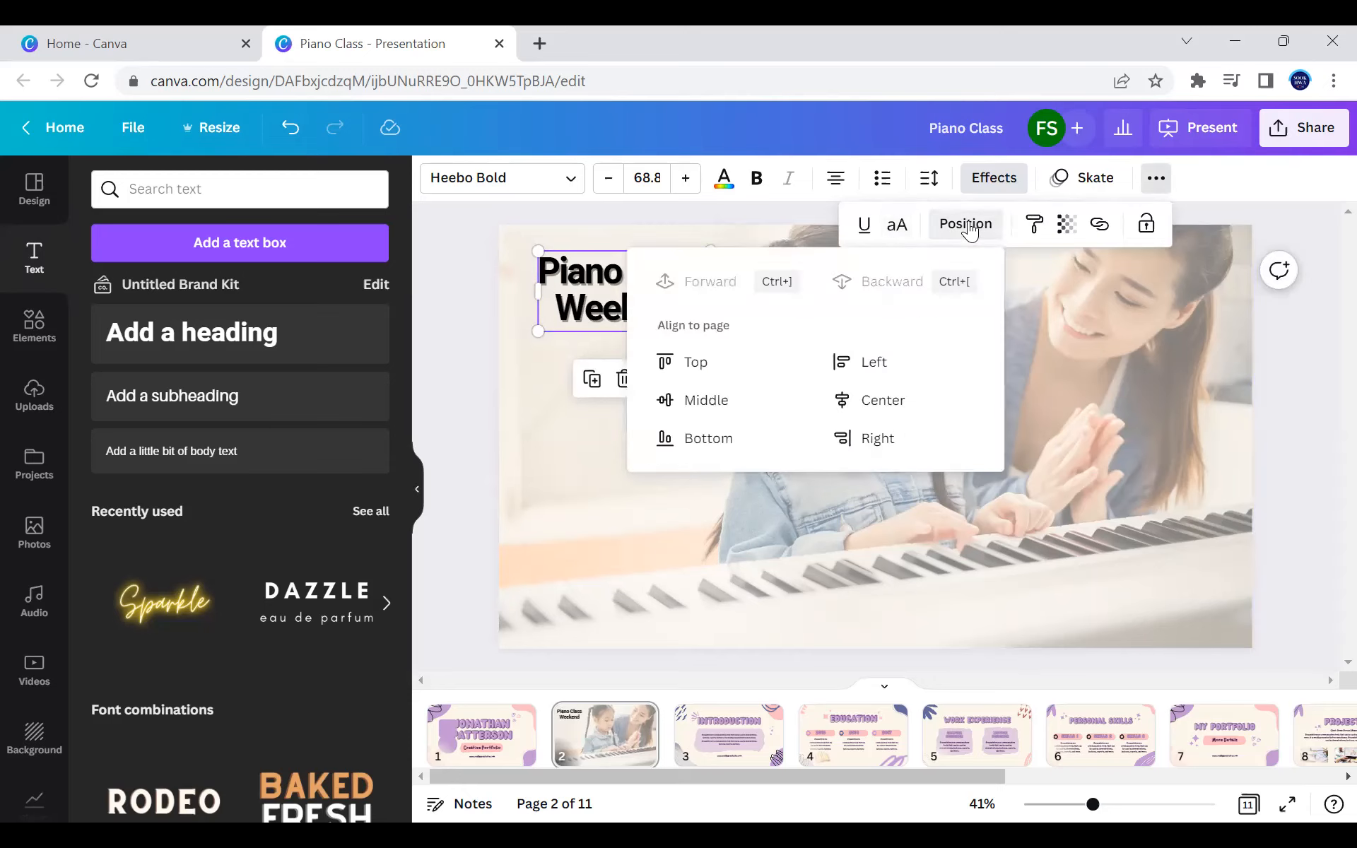
click(852, 398)
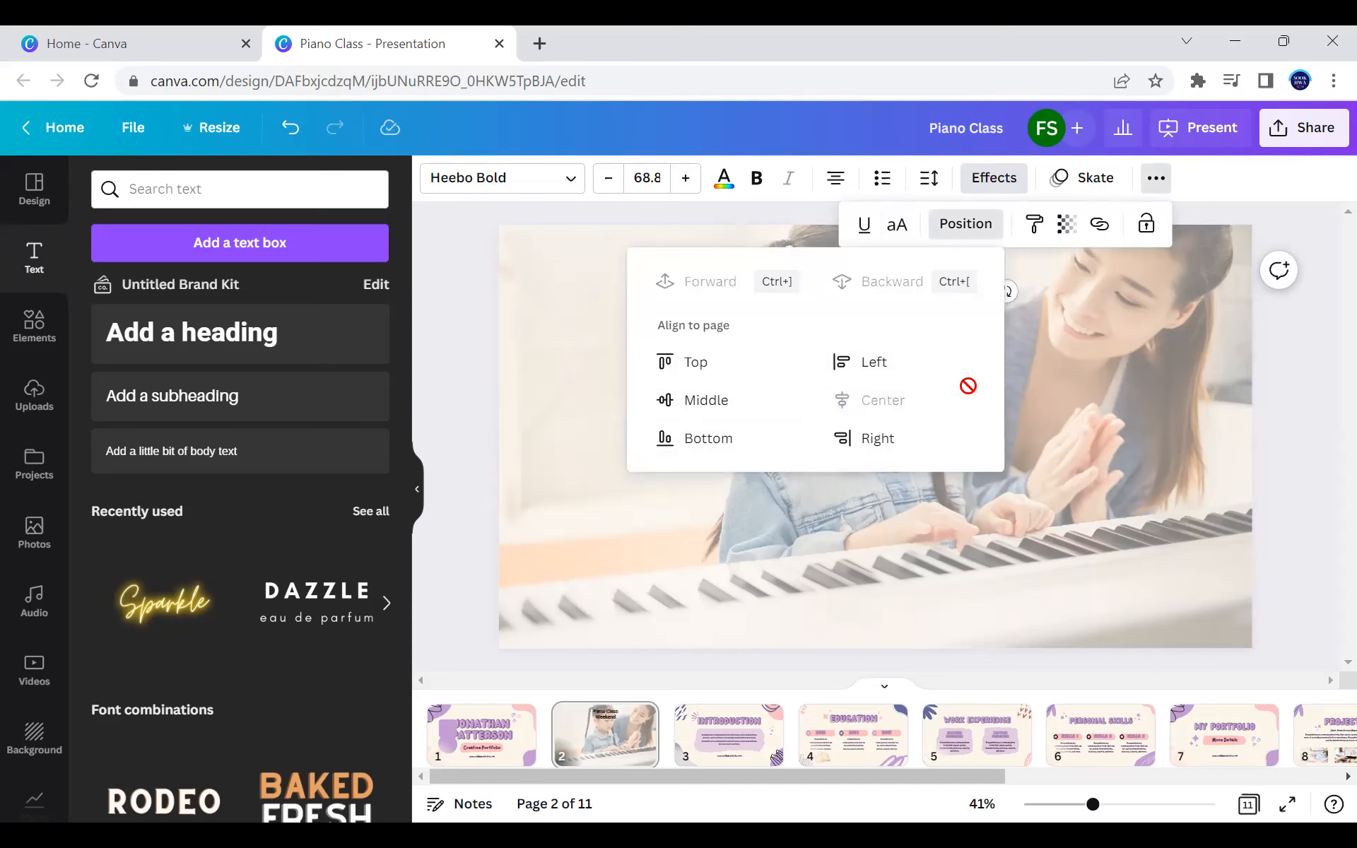
Step: Browse the fonts for the Piano Class Weekend heading and recolor the heading with the very dark brown photo color
click(1114, 386)
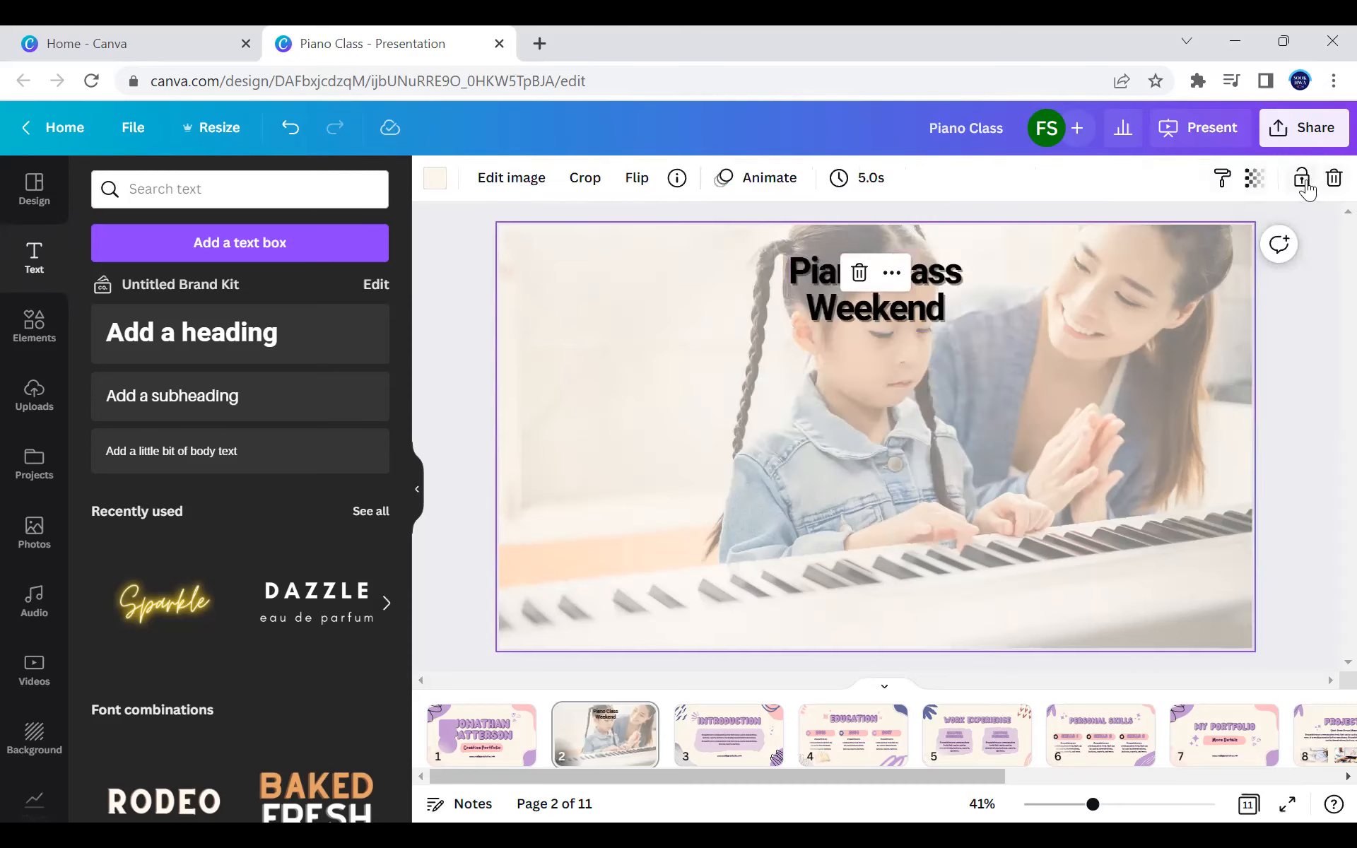
click(805, 299)
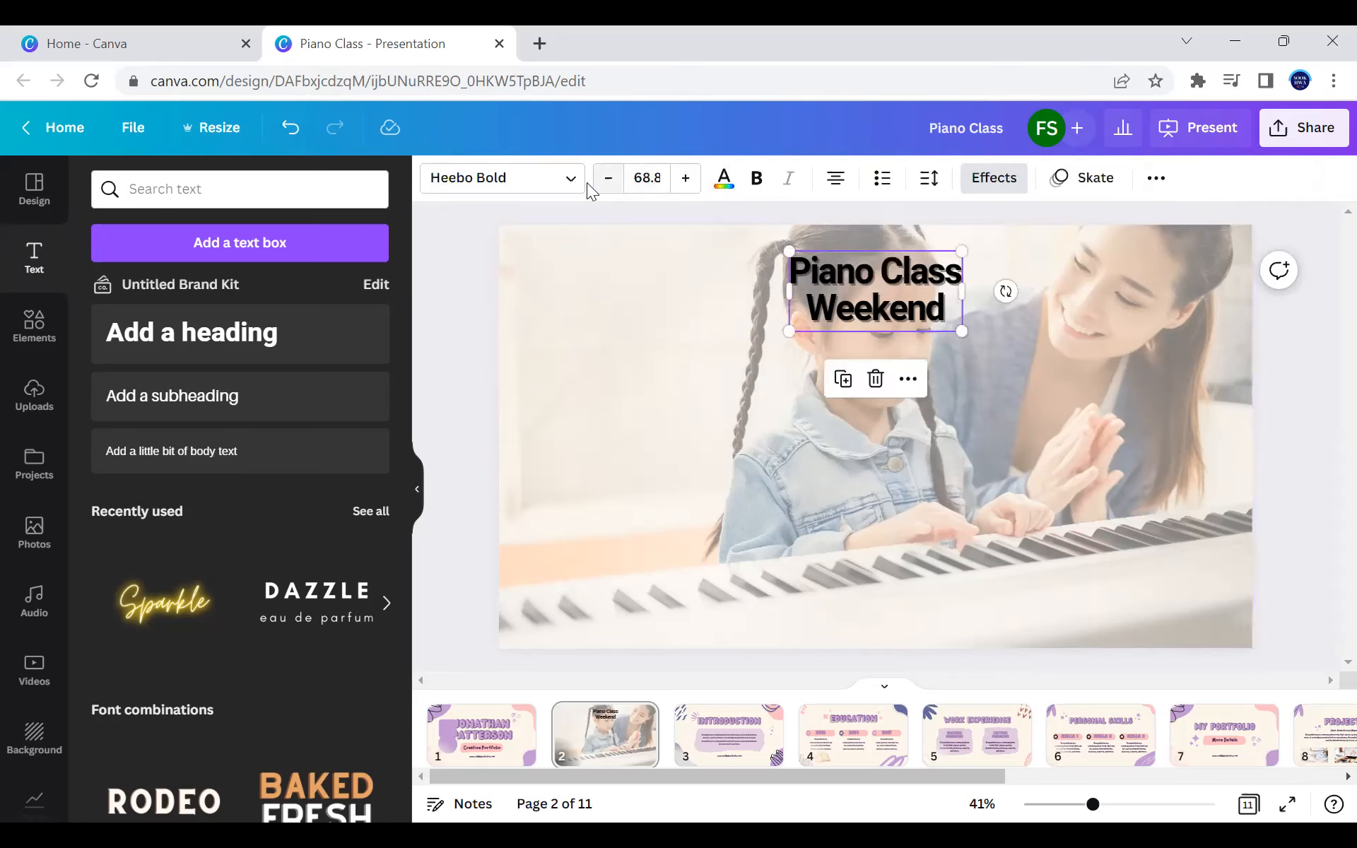
click(565, 186)
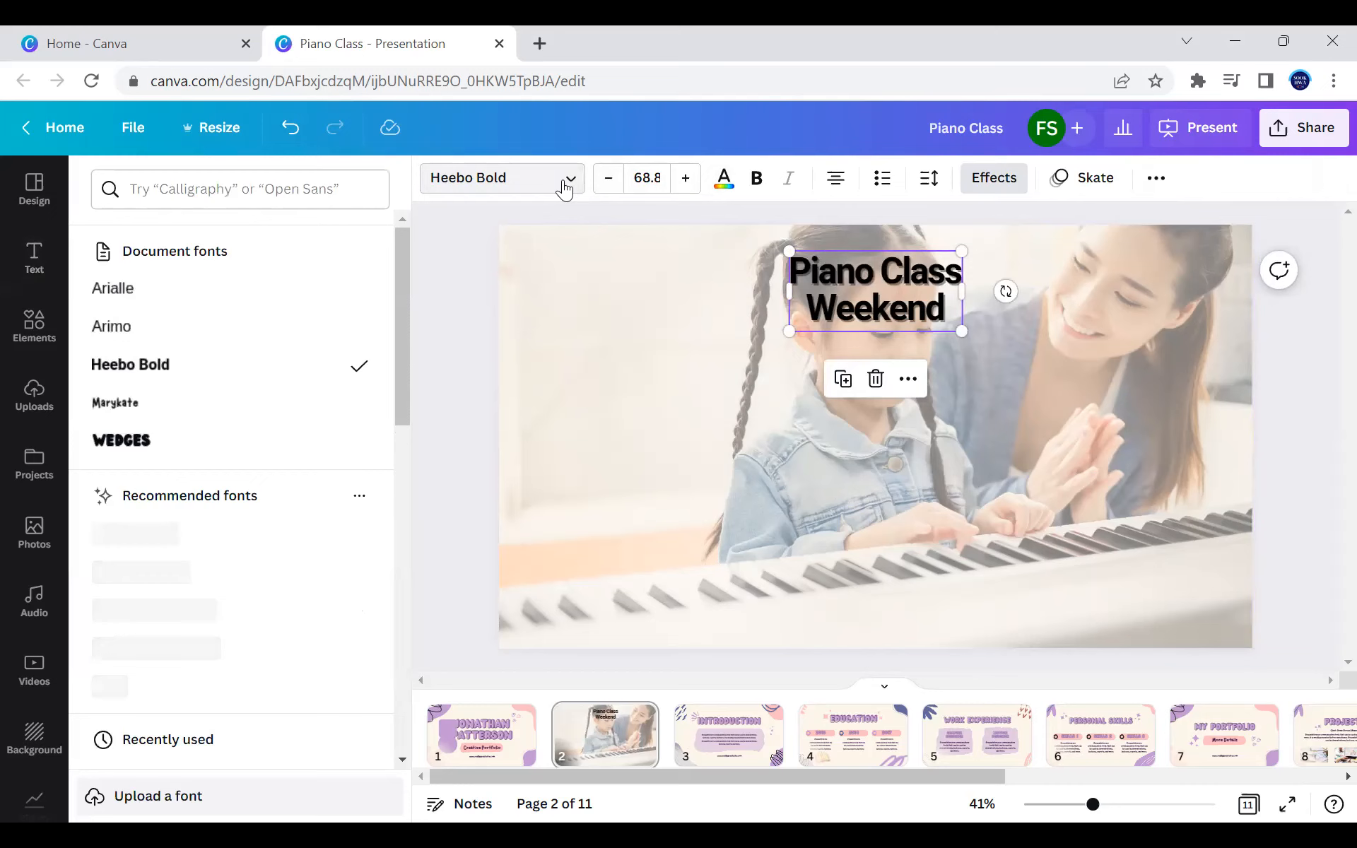
scroll(200, 455, down, 10)
scroll(240, 458, up, 10)
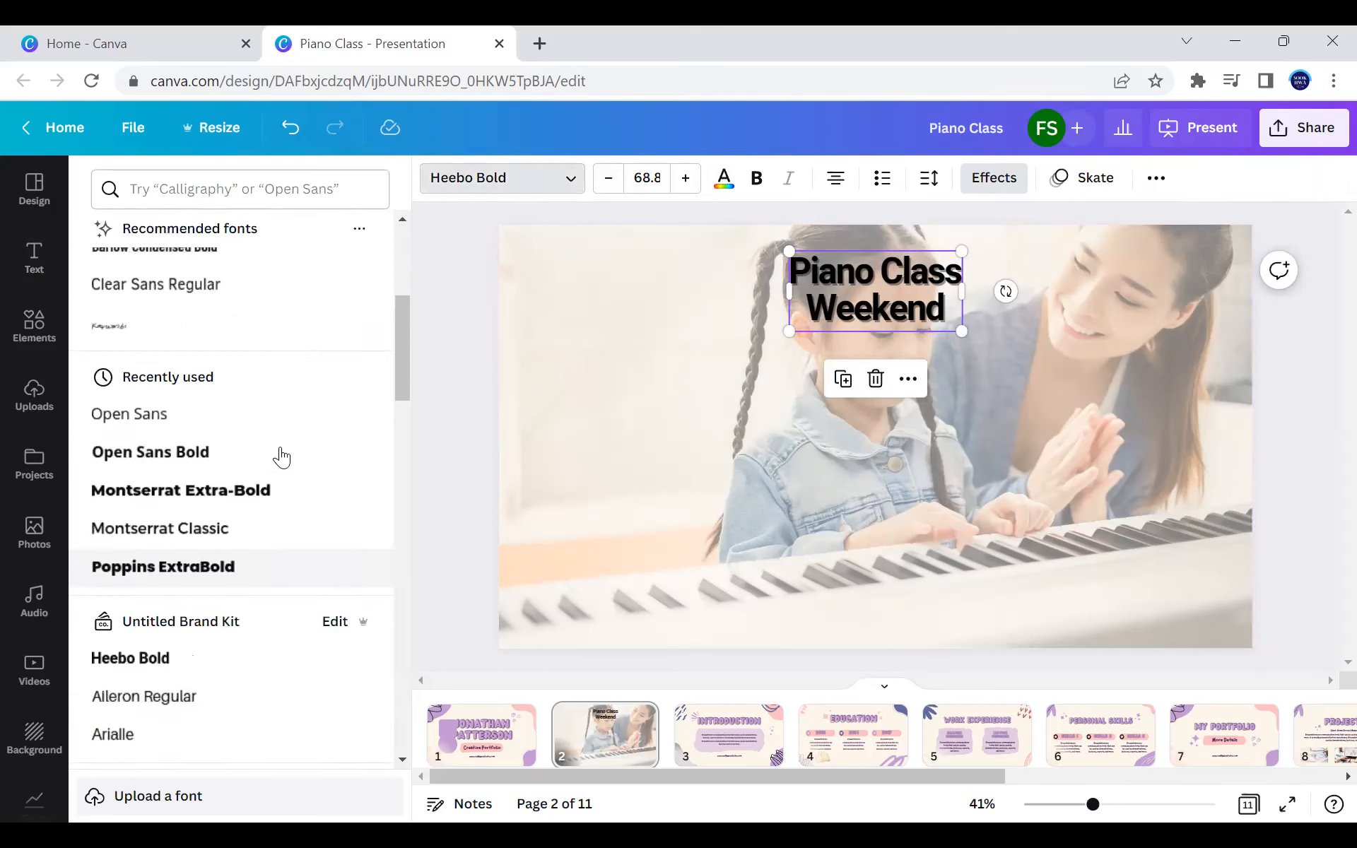
click(723, 182)
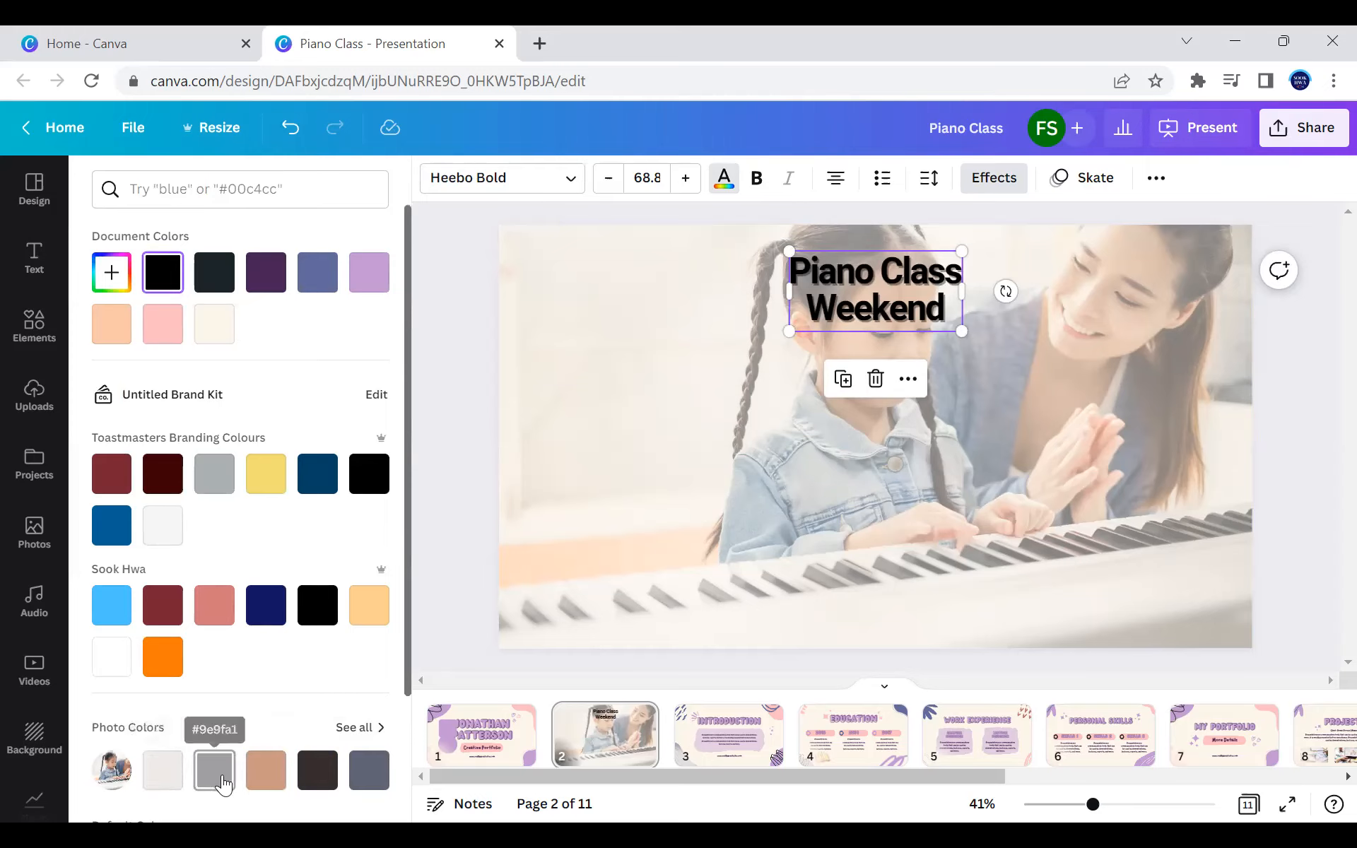
click(319, 774)
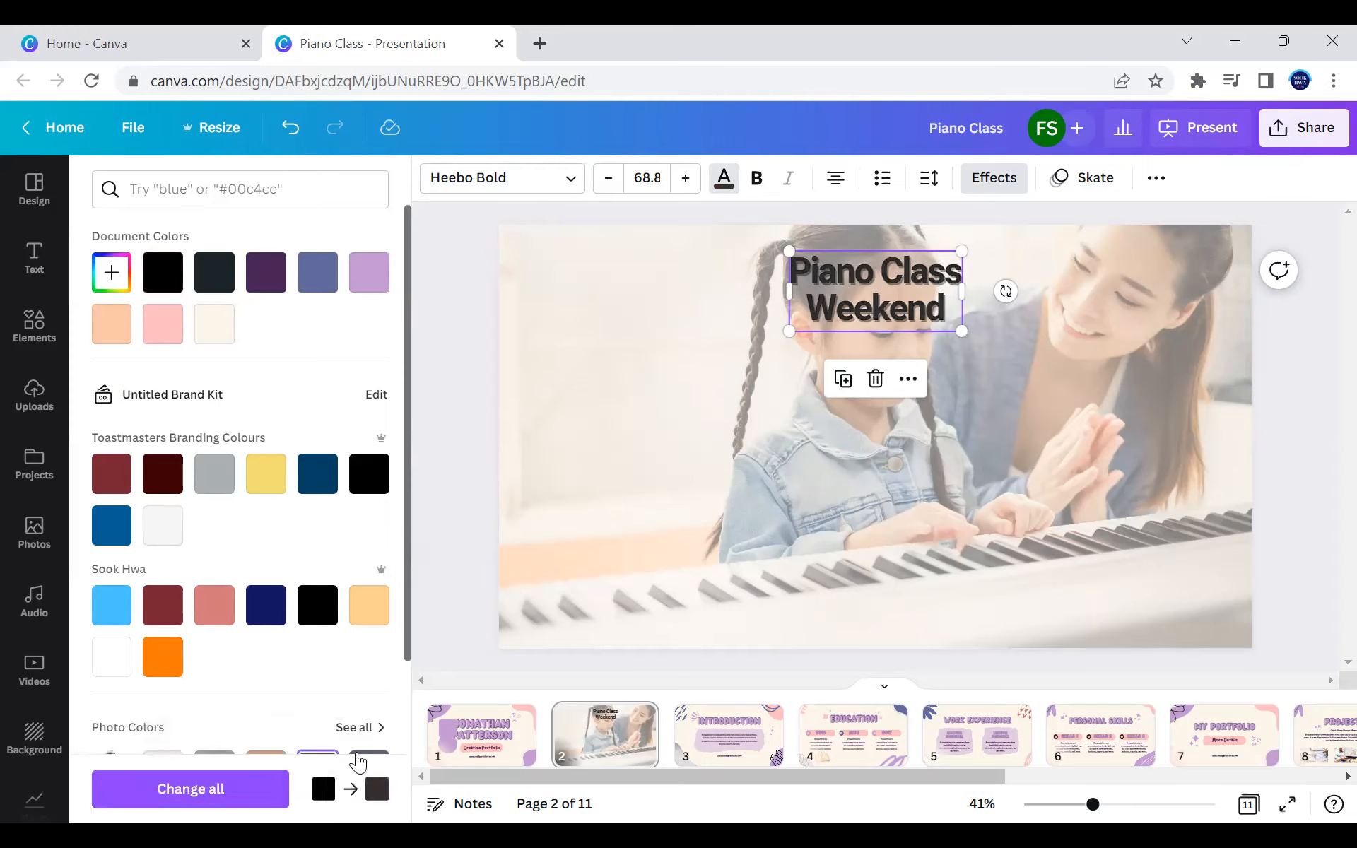
click(483, 272)
Step: Look through the background photo's image editing options and apply the Fun page animation to page 2
click(1120, 311)
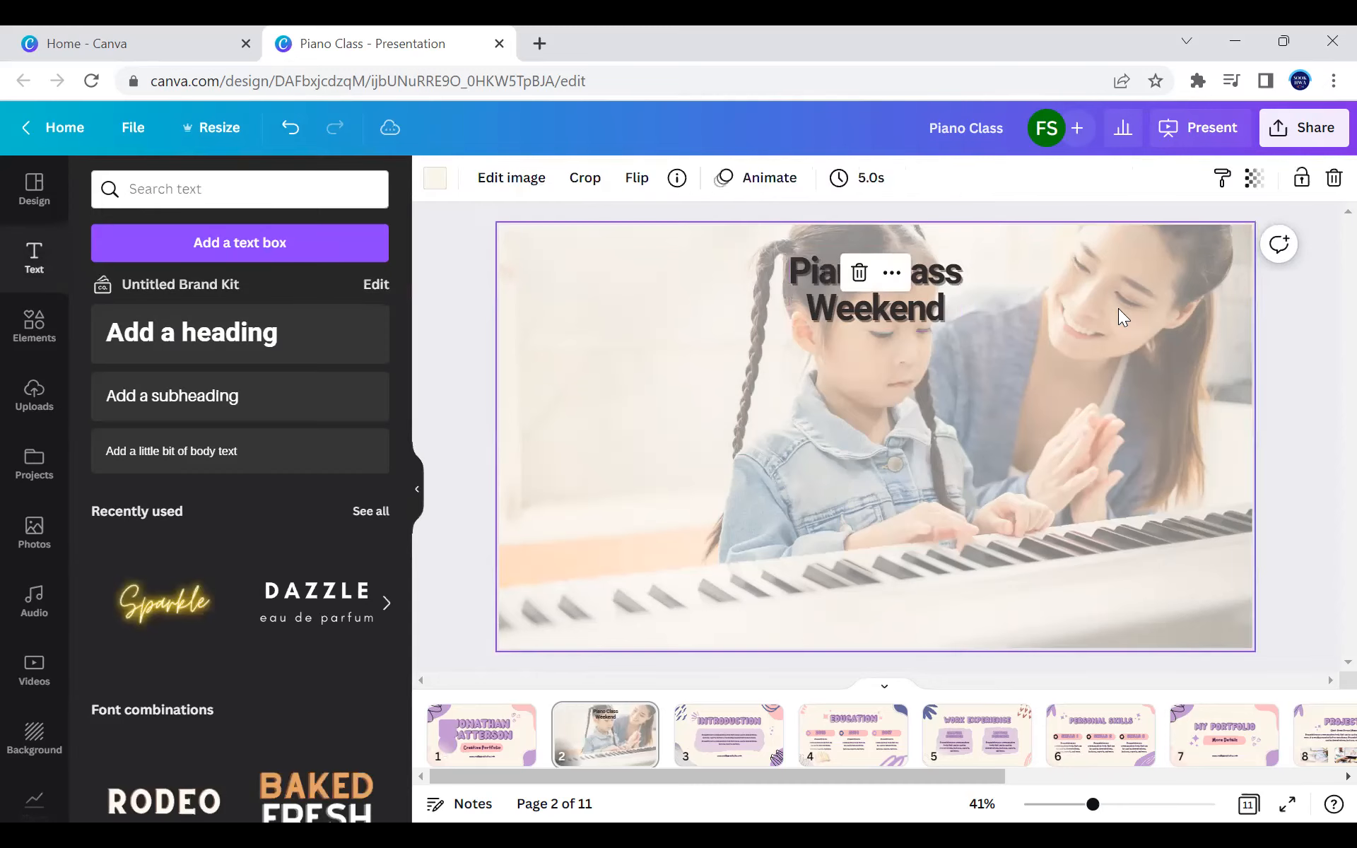
click(542, 186)
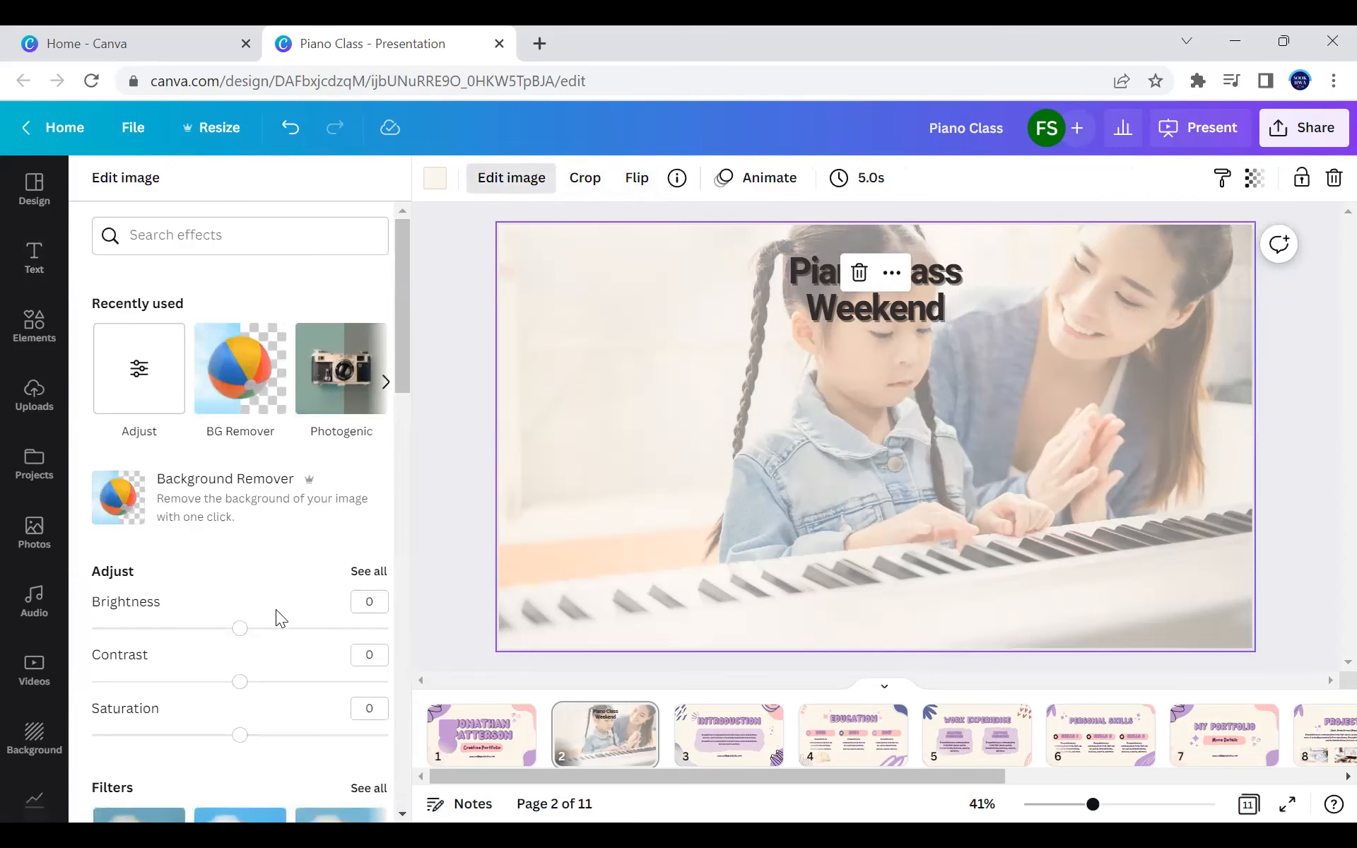
scroll(273, 612, down, 5)
scroll(263, 605, down, 5)
scroll(261, 598, up, 12)
click(768, 180)
click(353, 304)
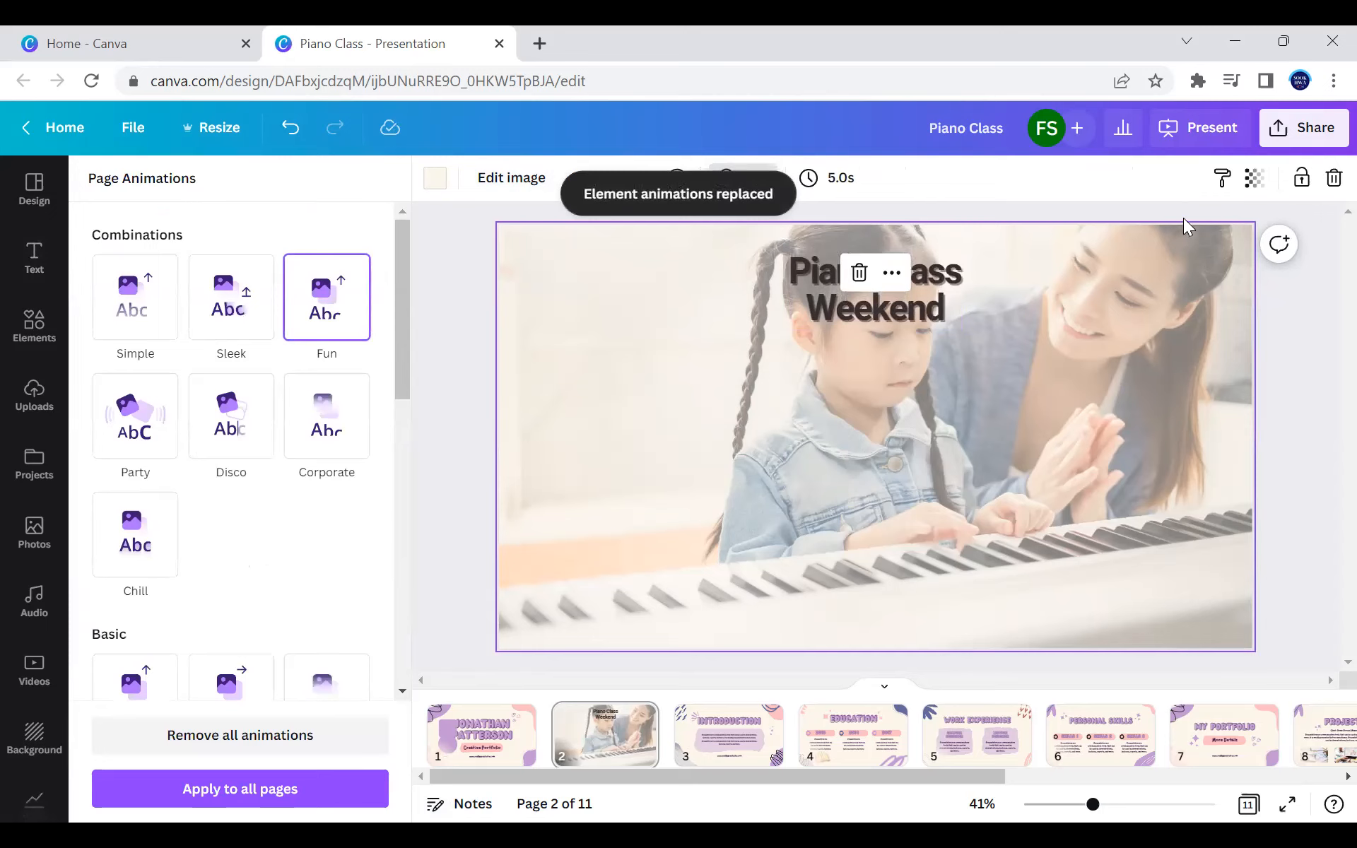
Step: Lock the background photo on page 2 so that only the heading above it can be moved
click(1255, 185)
click(1163, 179)
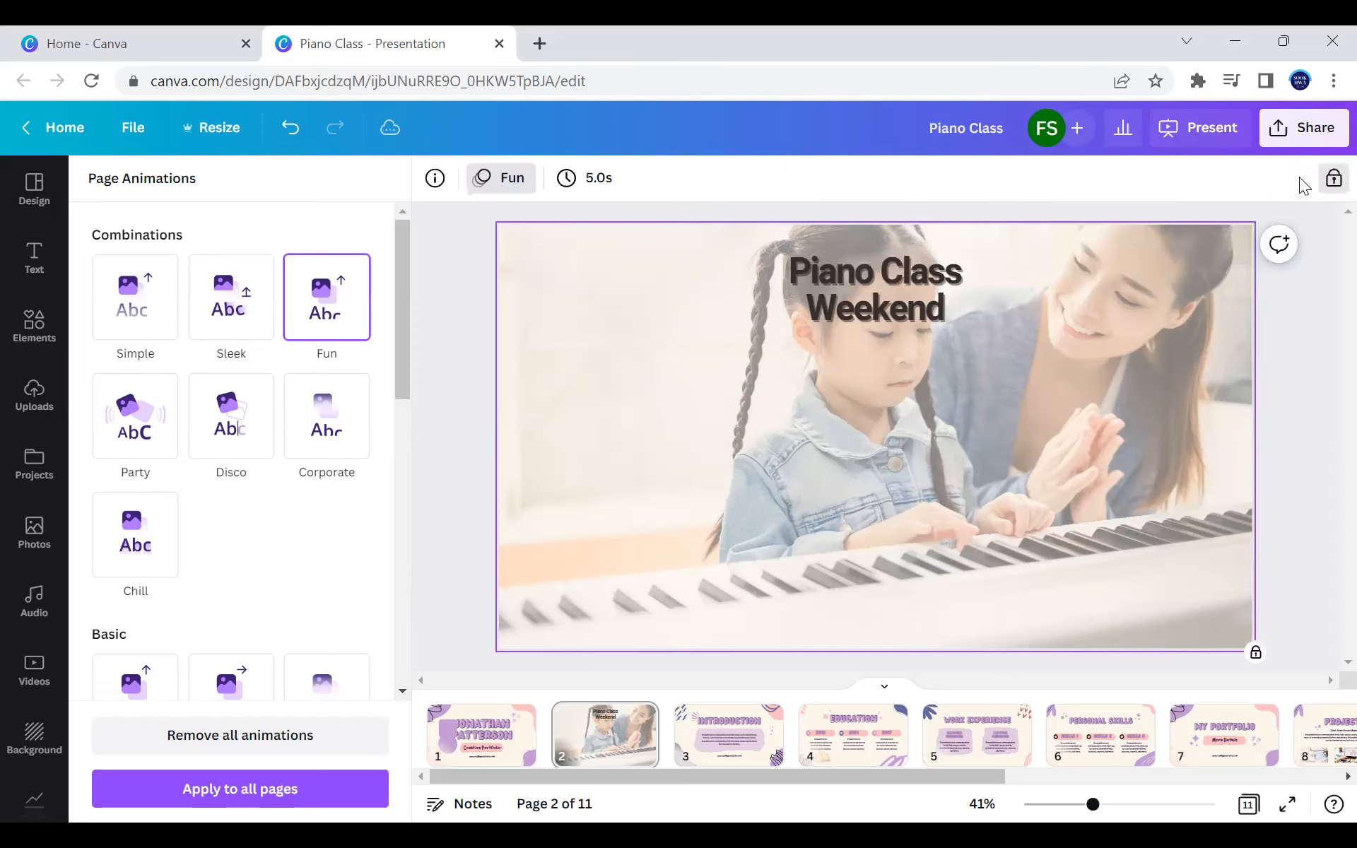
click(948, 311)
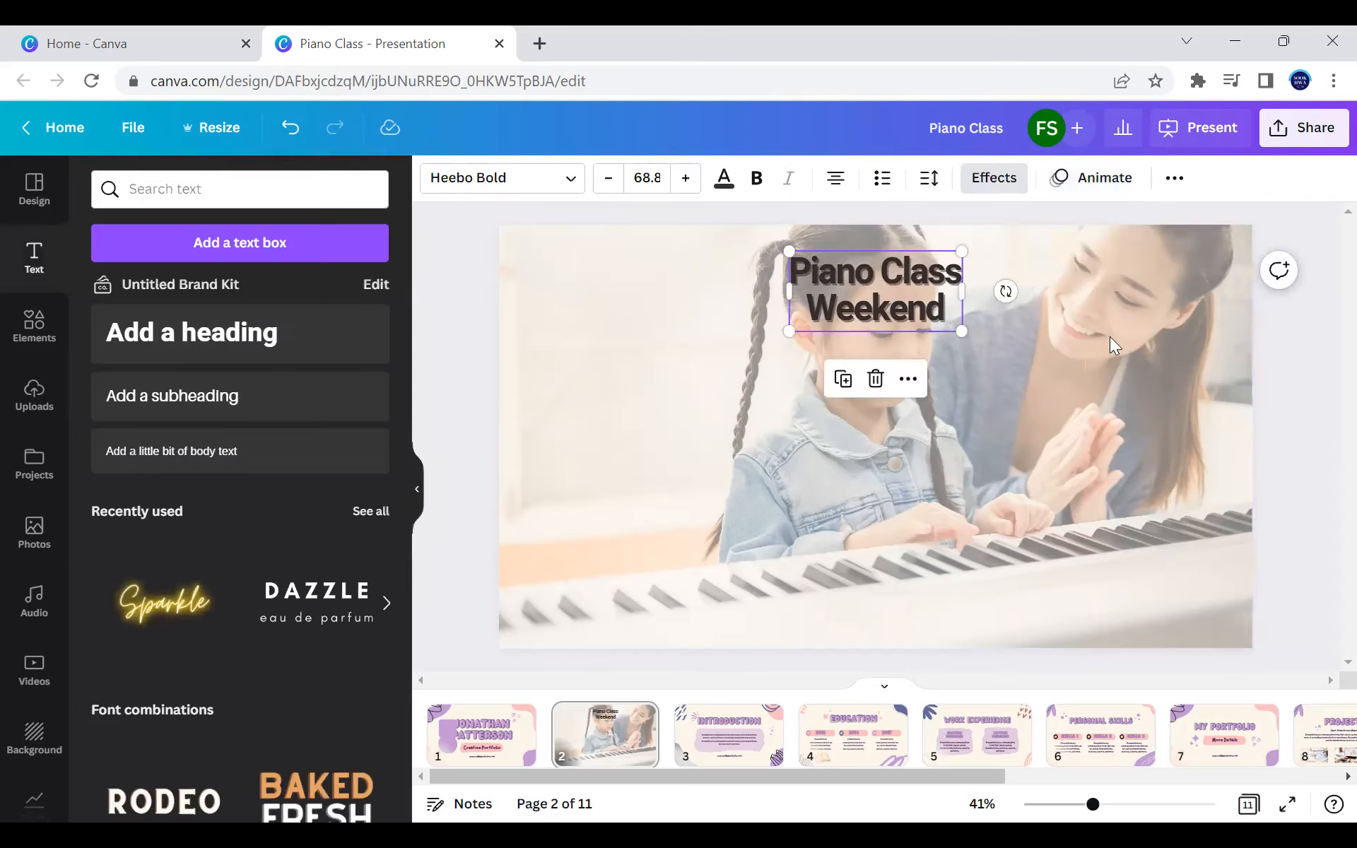
click(798, 378)
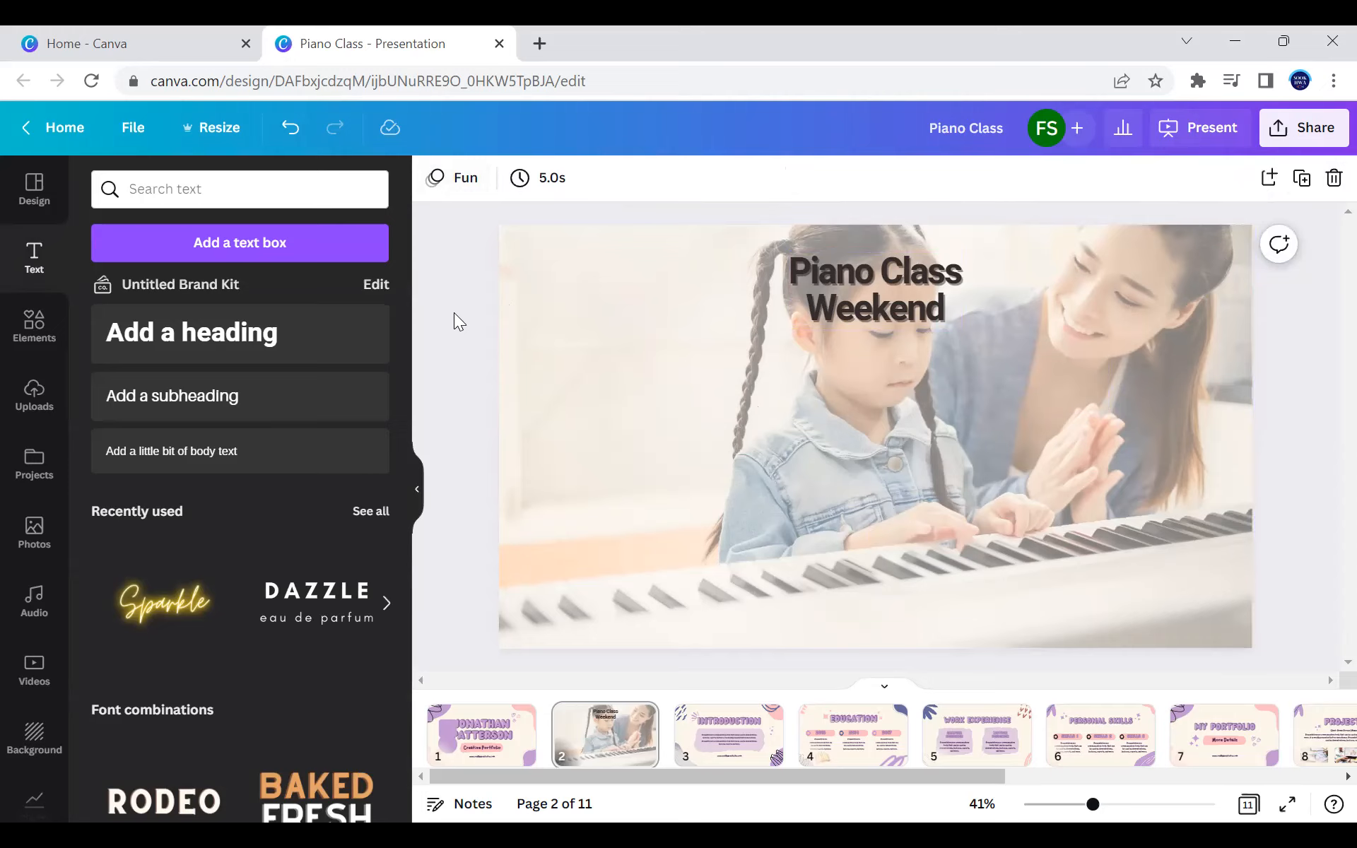
Step: Look through the page animation styles available for page 2
click(444, 185)
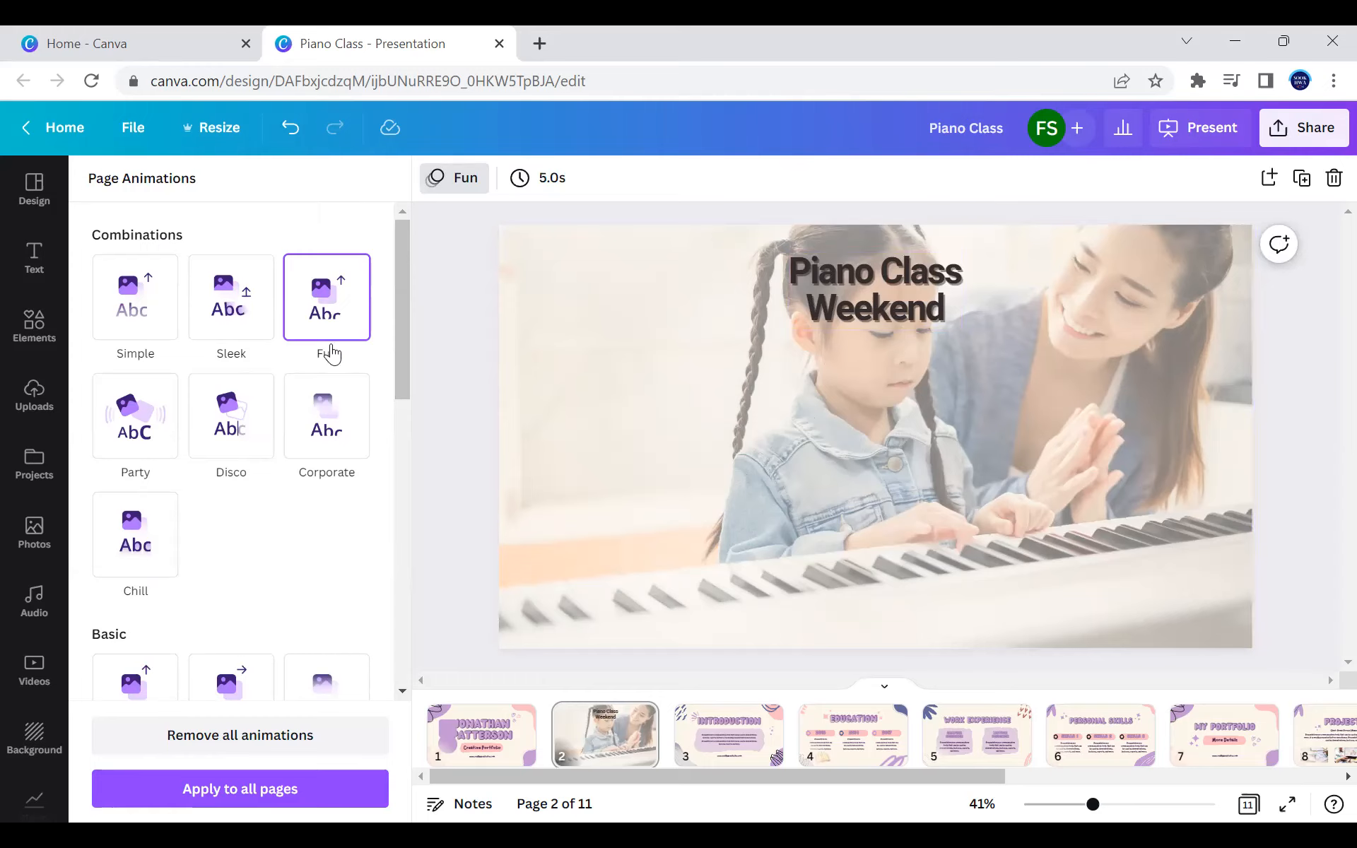
scroll(242, 566, down, 5)
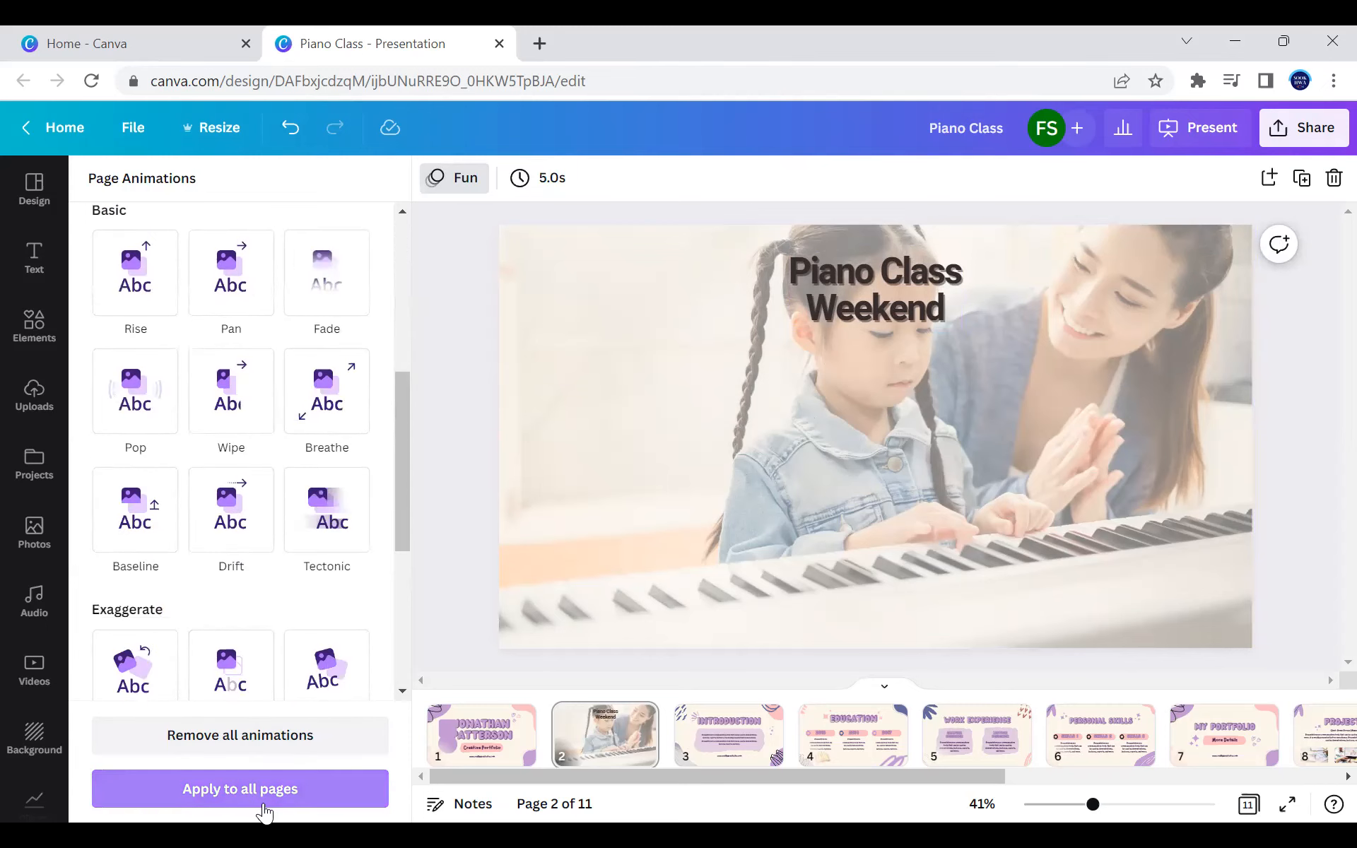
click(566, 439)
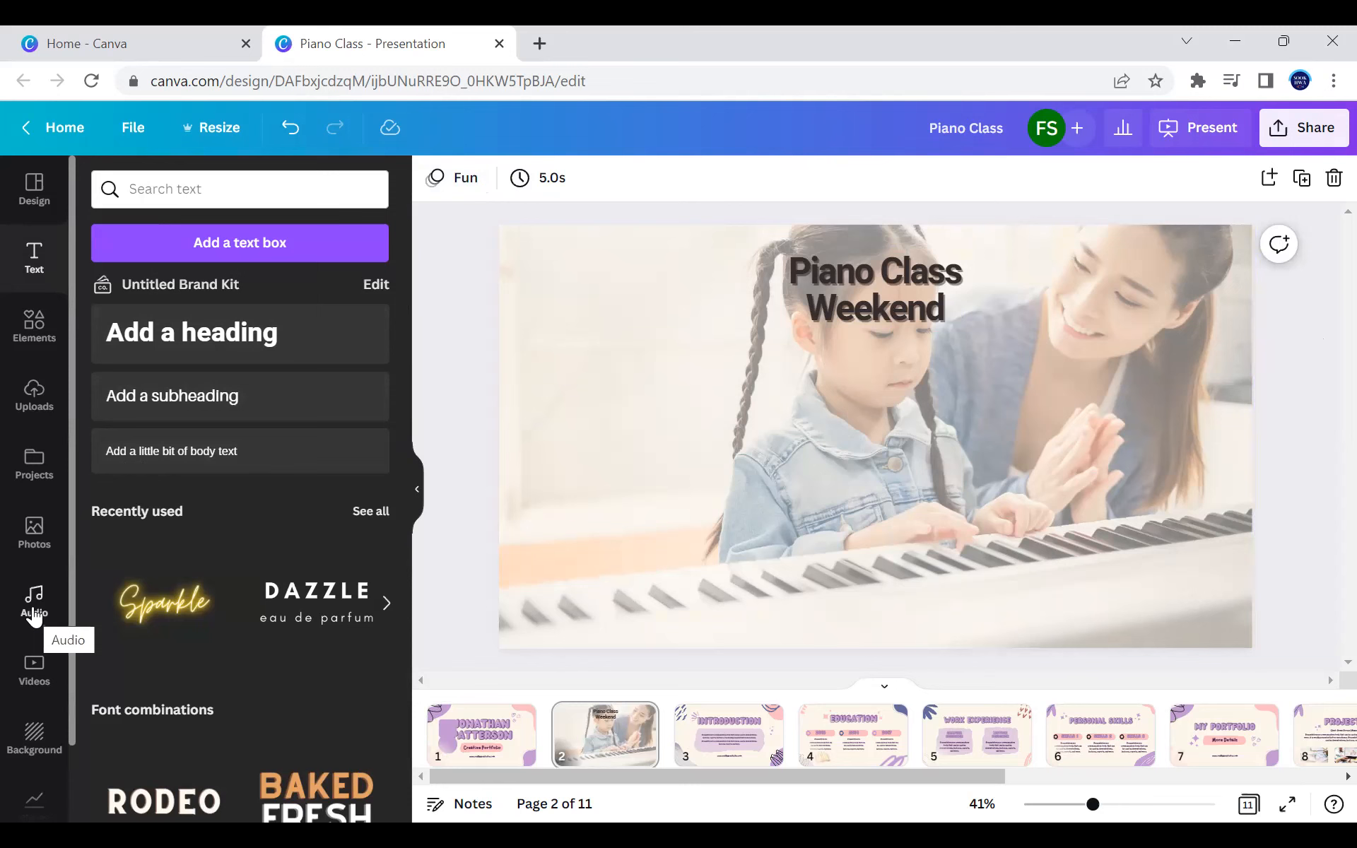
Step: Insert the blackboard photo of the teacher holding a pointer from the "teacher teaching" results and move it toward page 2's left side
click(37, 543)
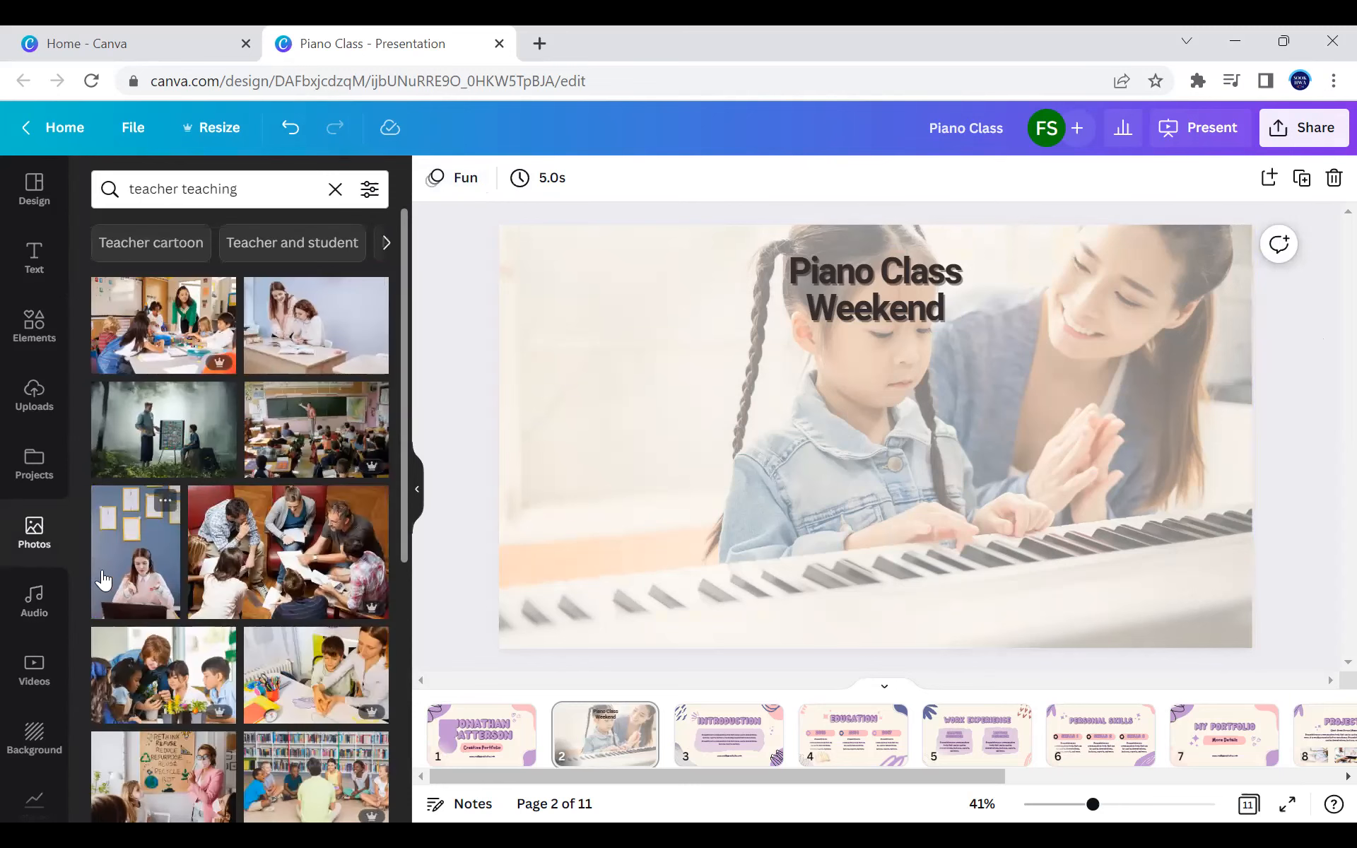
scroll(103, 580, down, 5)
scroll(165, 584, down, 6)
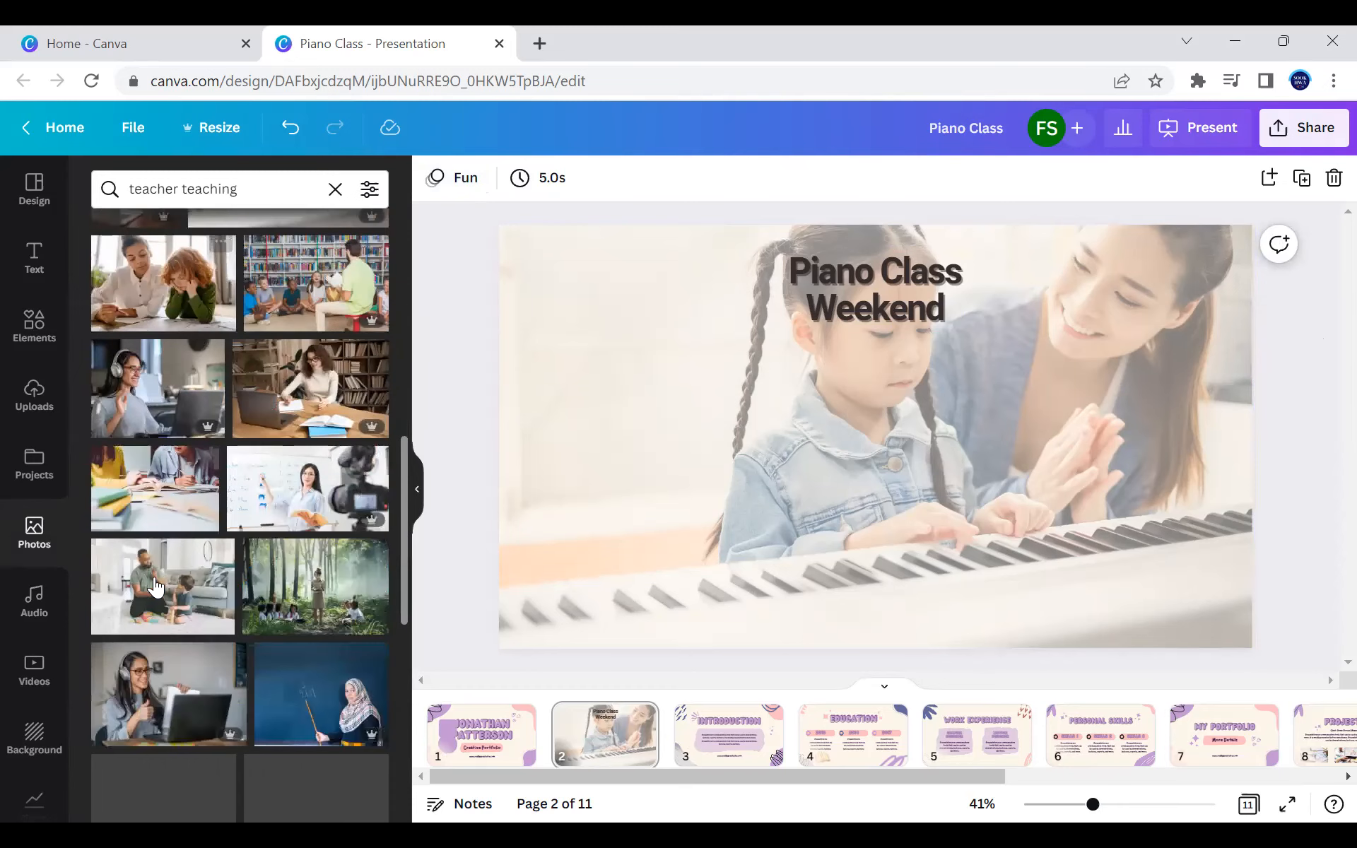
click(266, 608)
drag(710, 450, 494, 445)
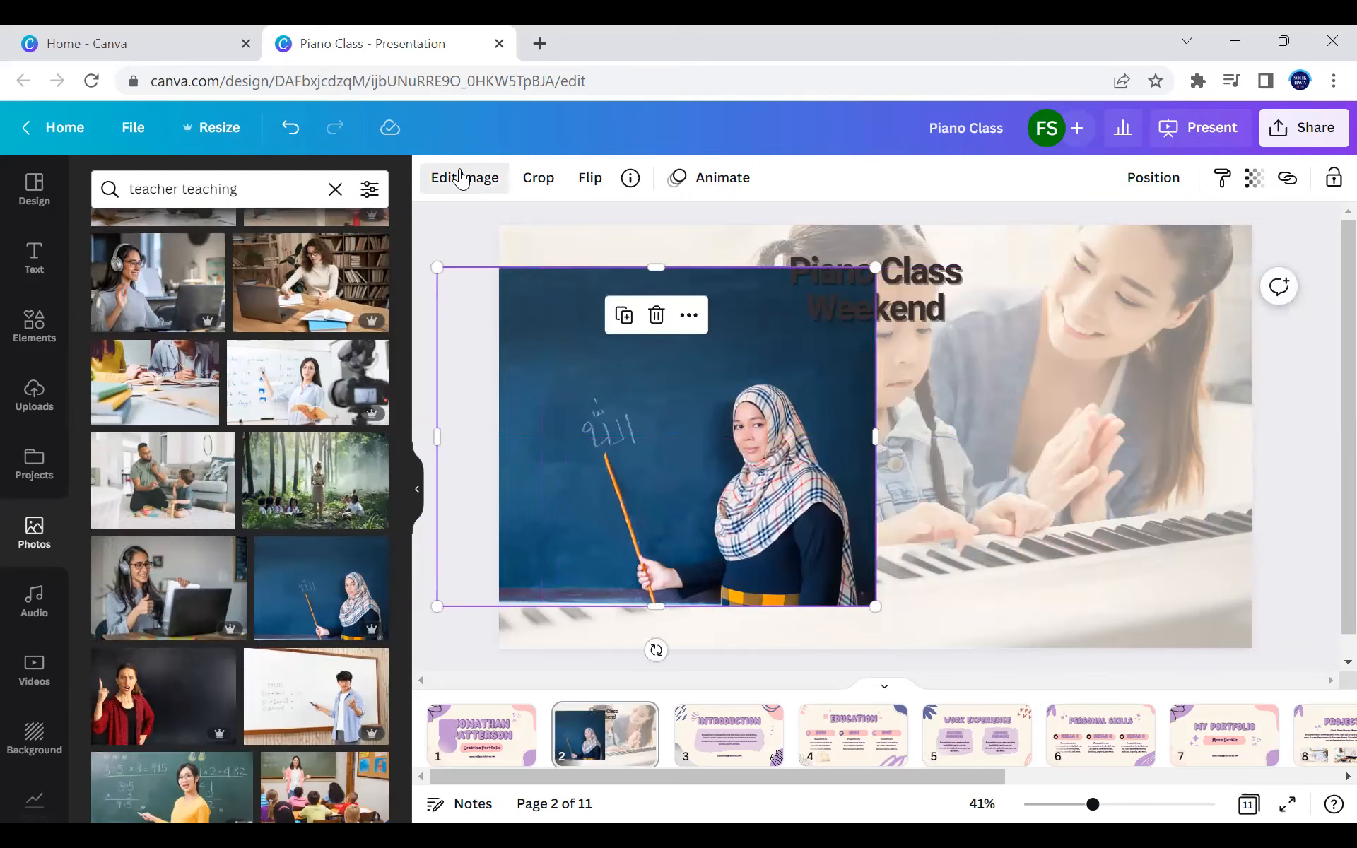
Step: Remove the teacher photo's background and erase the pointer stick above her hand with the Erase brush at size 25
click(456, 178)
click(207, 383)
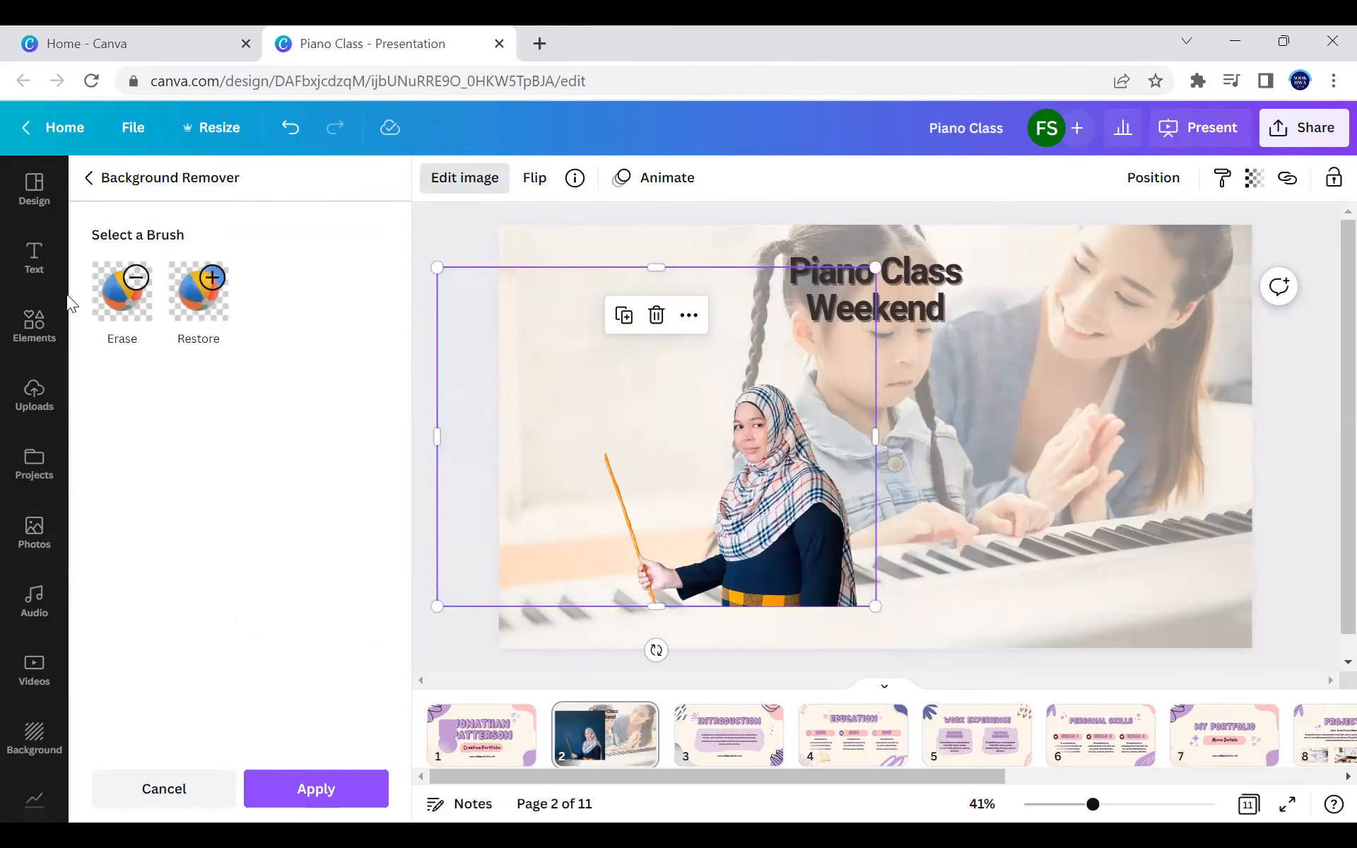
click(122, 291)
drag(812, 465, 849, 571)
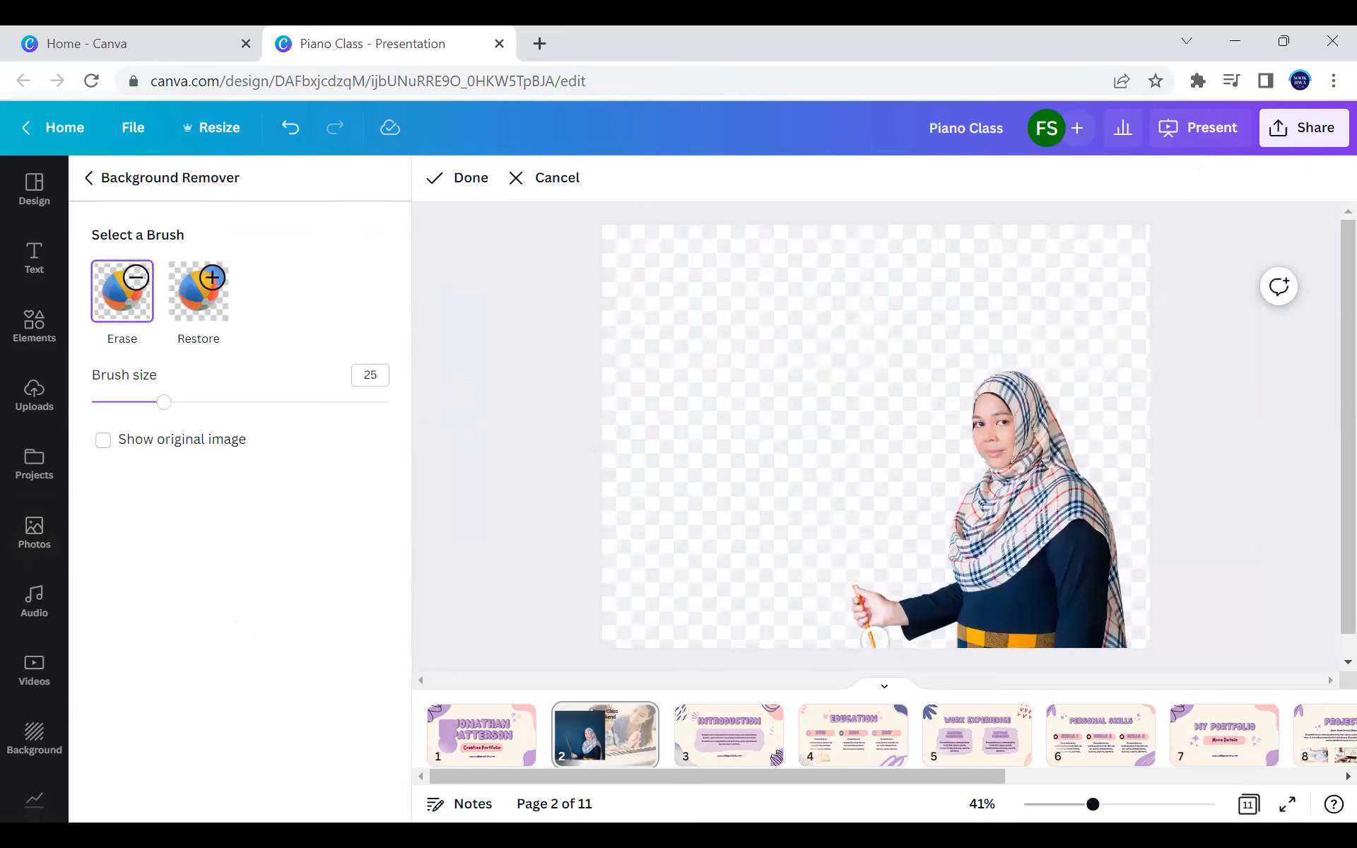
click(516, 177)
Step: Apply the background removal and place the teacher cutout, slightly enlarged, against the lower-left edge of page 2
drag(783, 516, 668, 553)
click(332, 793)
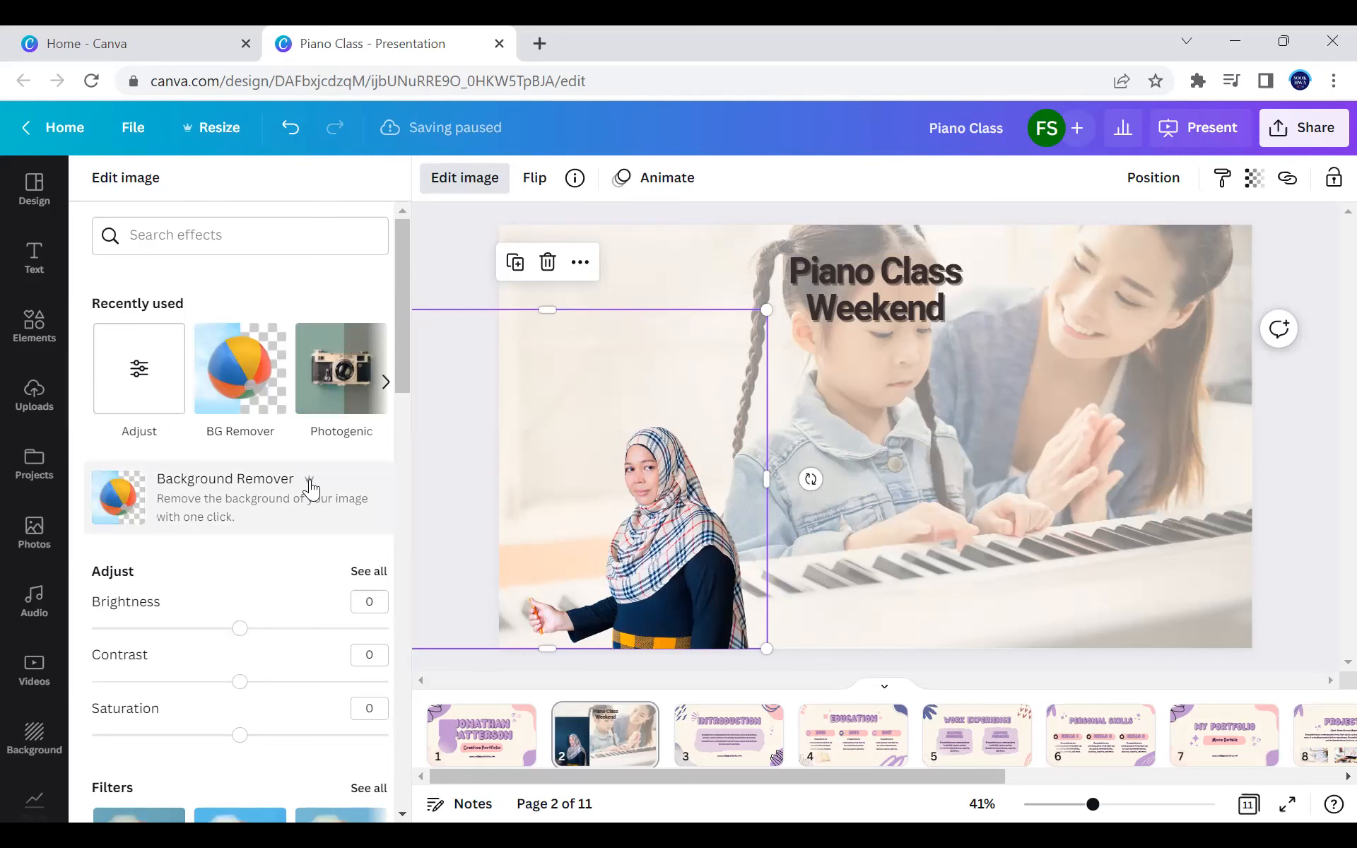
click(480, 186)
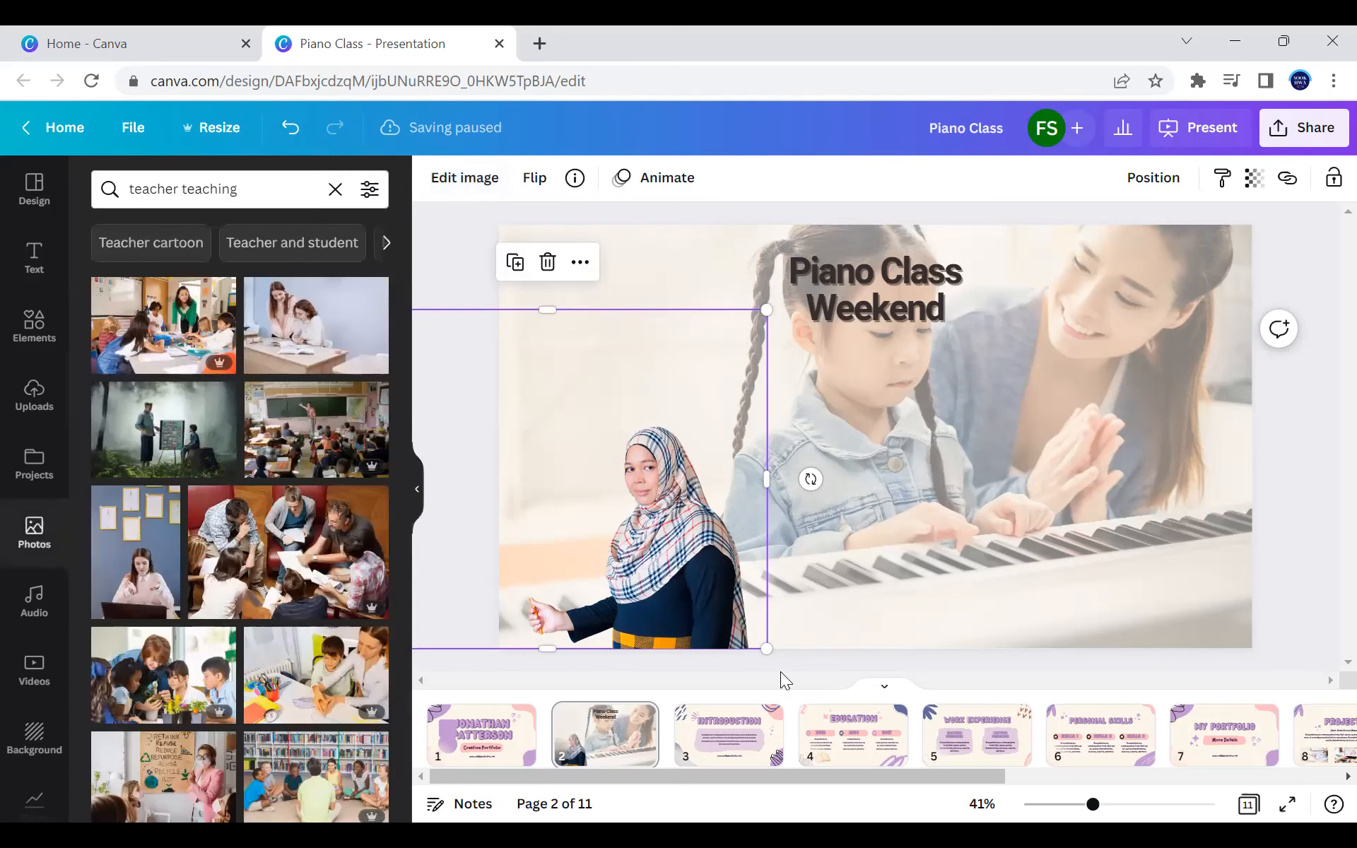
drag(767, 310, 822, 267)
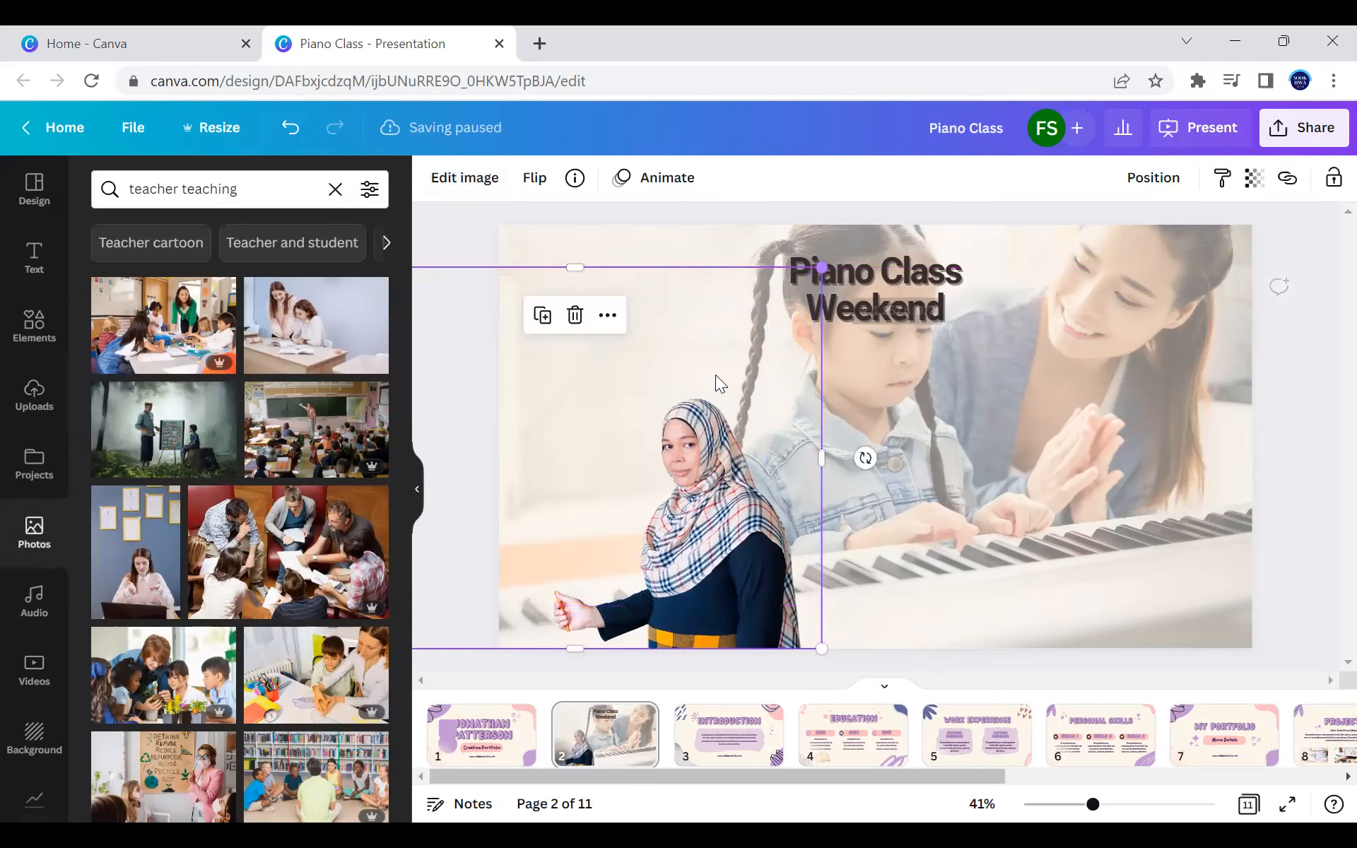
click(478, 367)
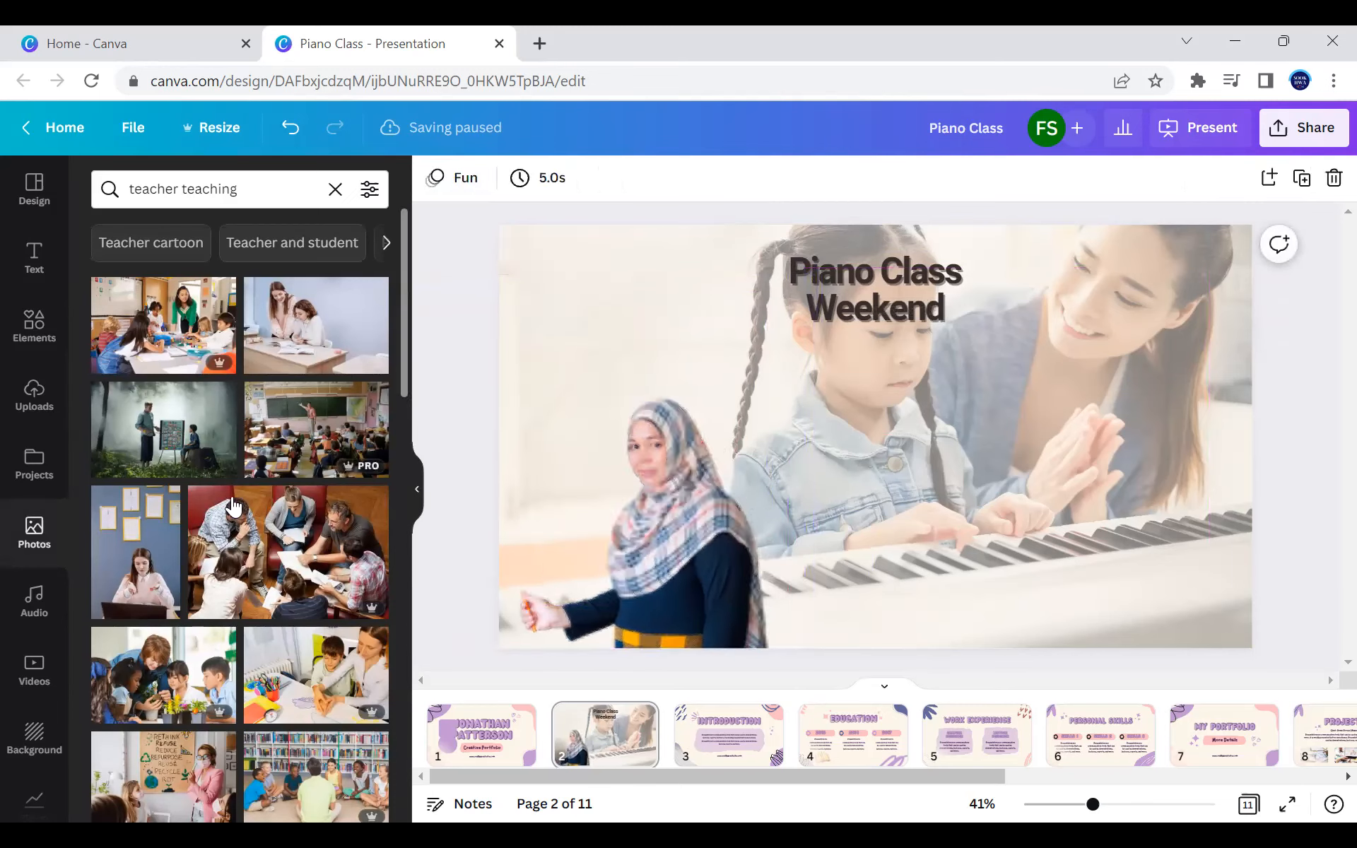
Step: Preview the Ukulele Song and add The Boathouse as the presentation's audio track
click(24, 608)
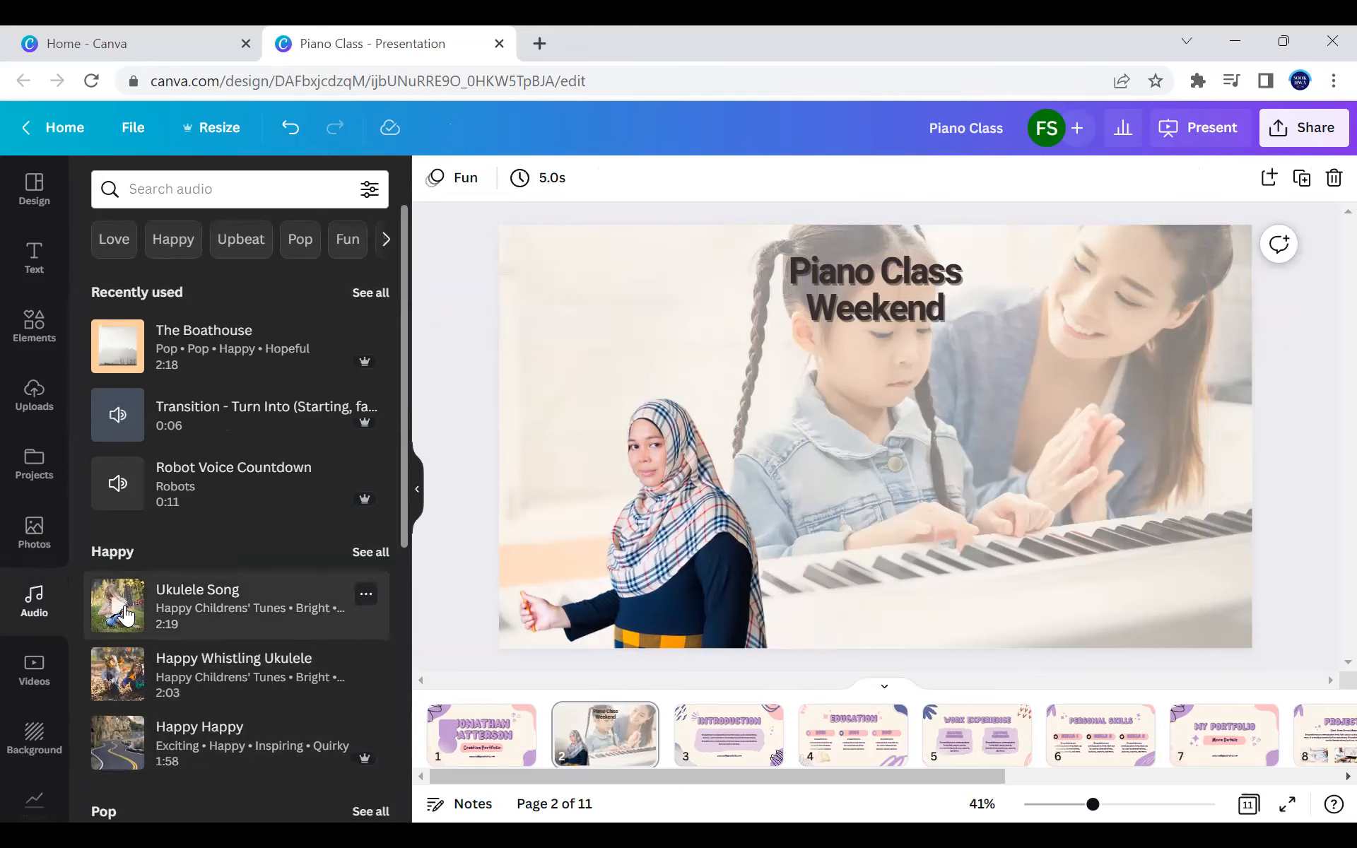
click(118, 608)
scroll(97, 661, down, 7)
scroll(106, 651, up, 3)
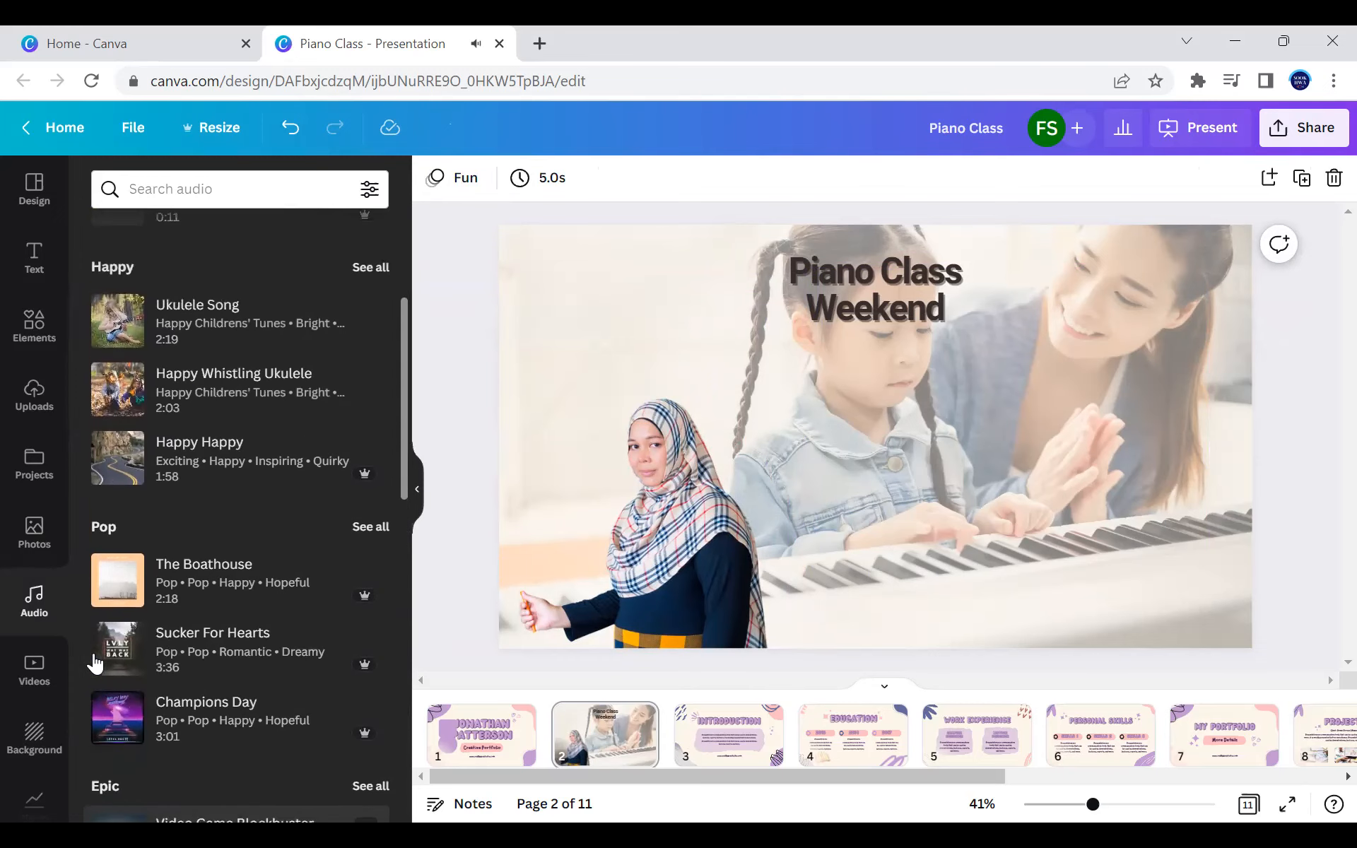
drag(184, 583, 205, 589)
drag(549, 579, 424, 618)
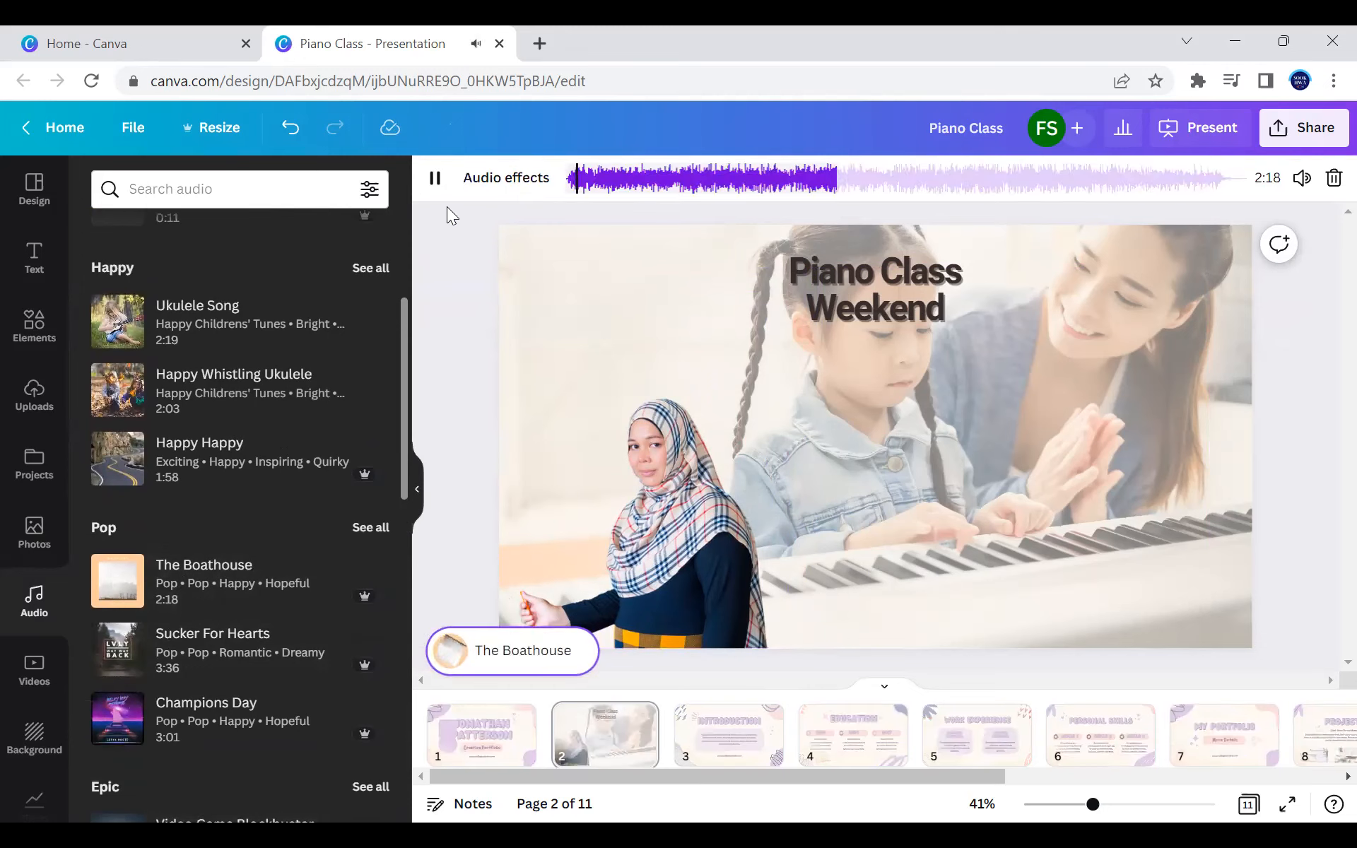
Step: Shift the used portion of The Boathouse to a section further into the track and preview it
click(437, 182)
drag(732, 187, 816, 192)
click(433, 181)
click(433, 182)
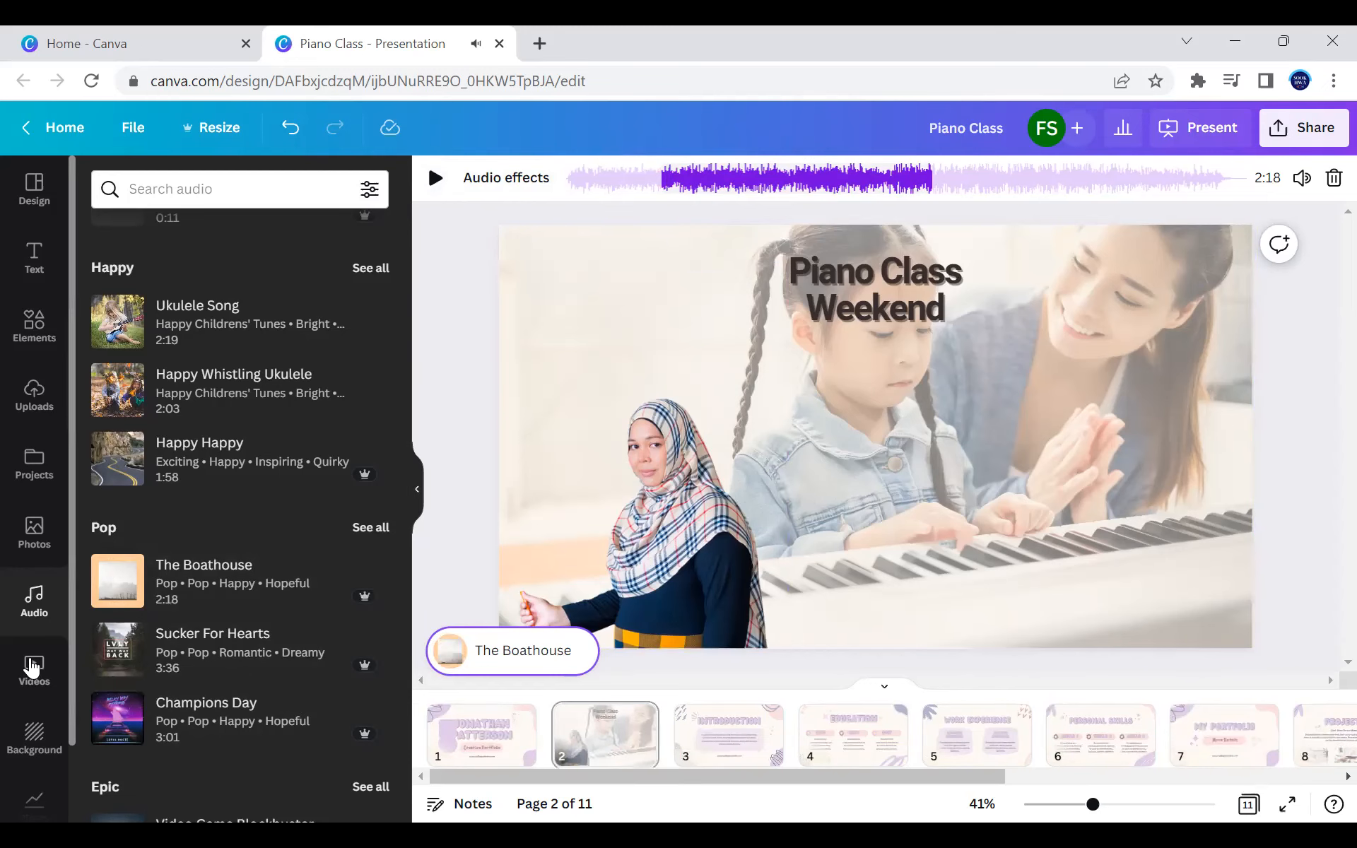
Step: Add a blank page after page 2 and insert the recently used Subscribe video on it
click(59, 671)
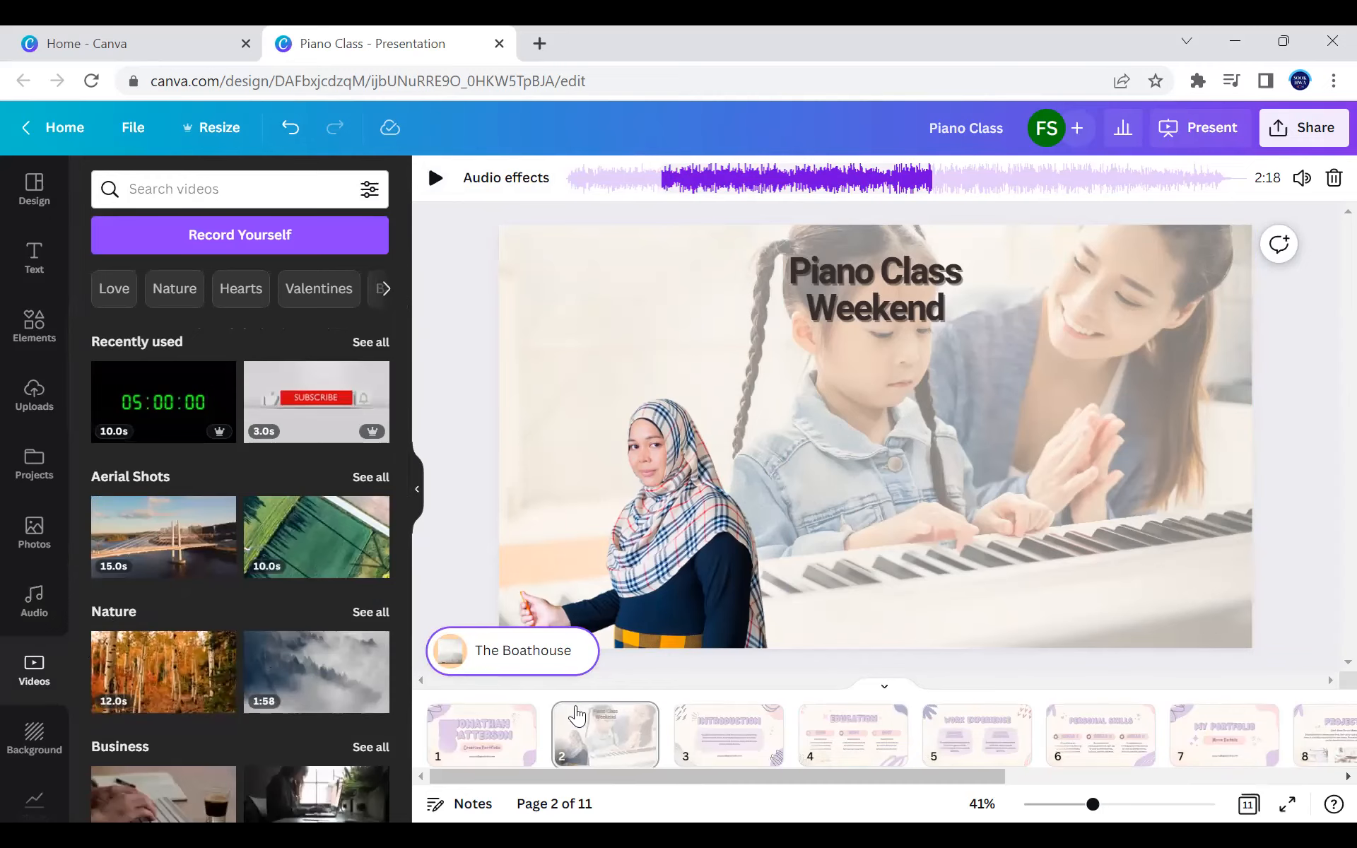
click(667, 735)
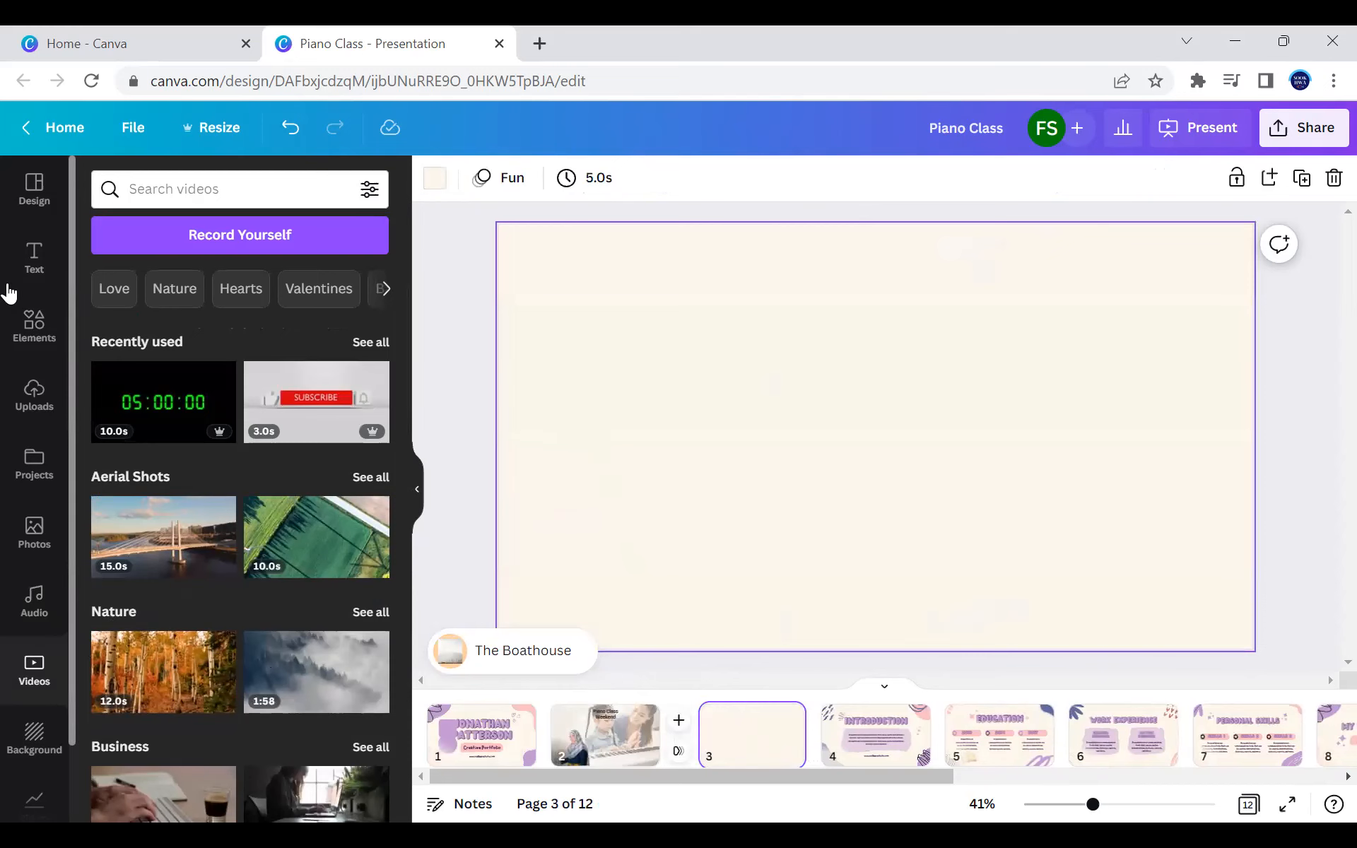
scroll(158, 476, down, 5)
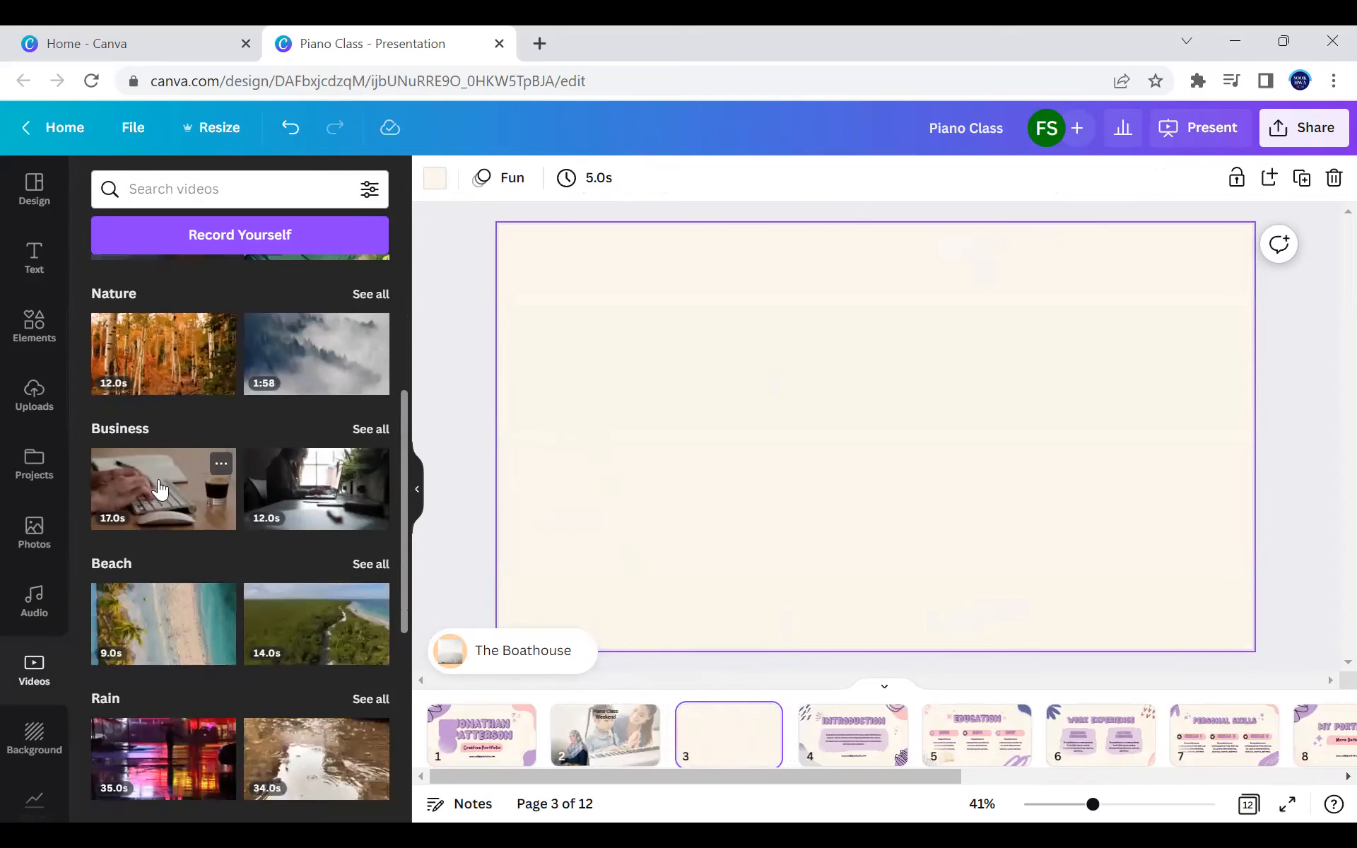
scroll(155, 480, up, 5)
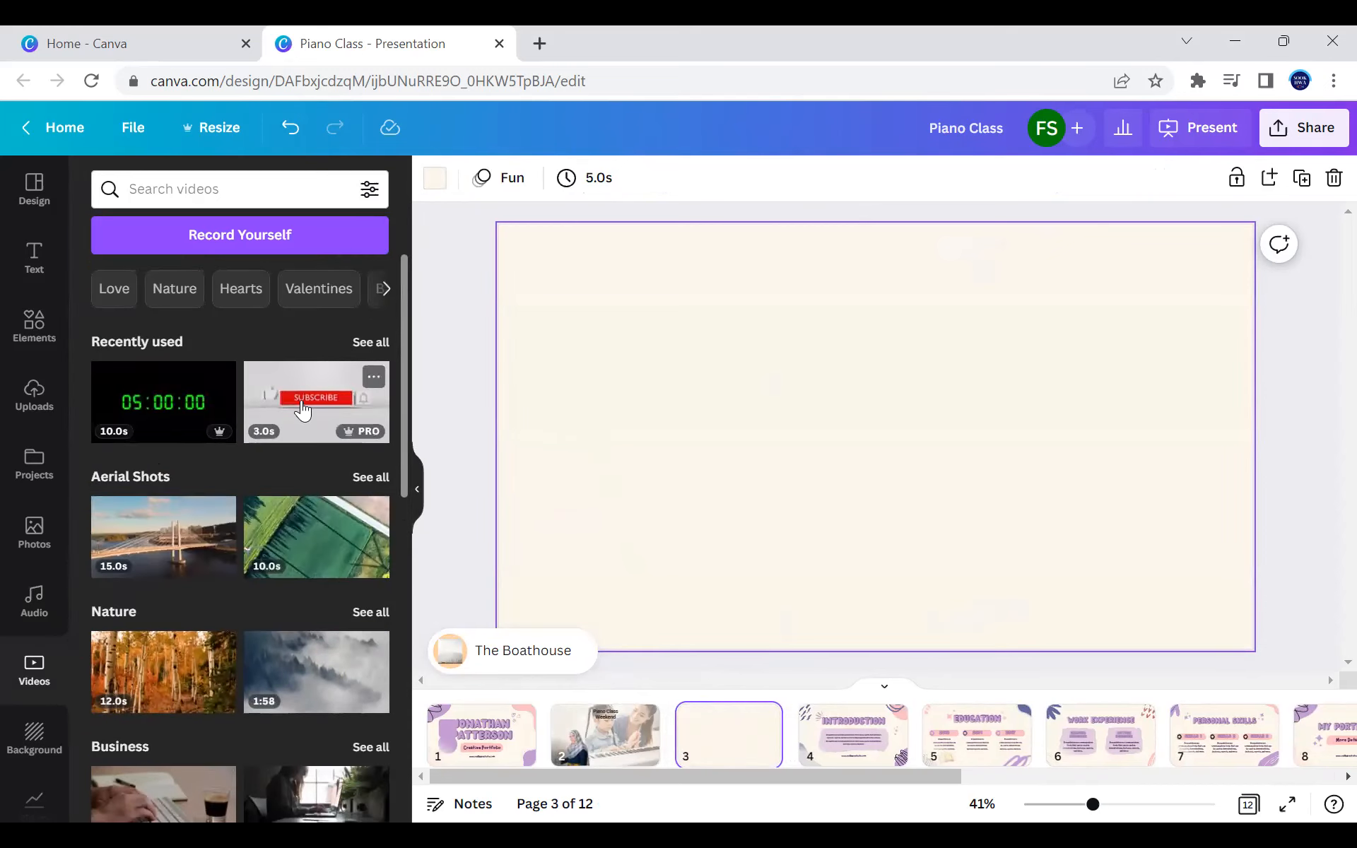
click(302, 409)
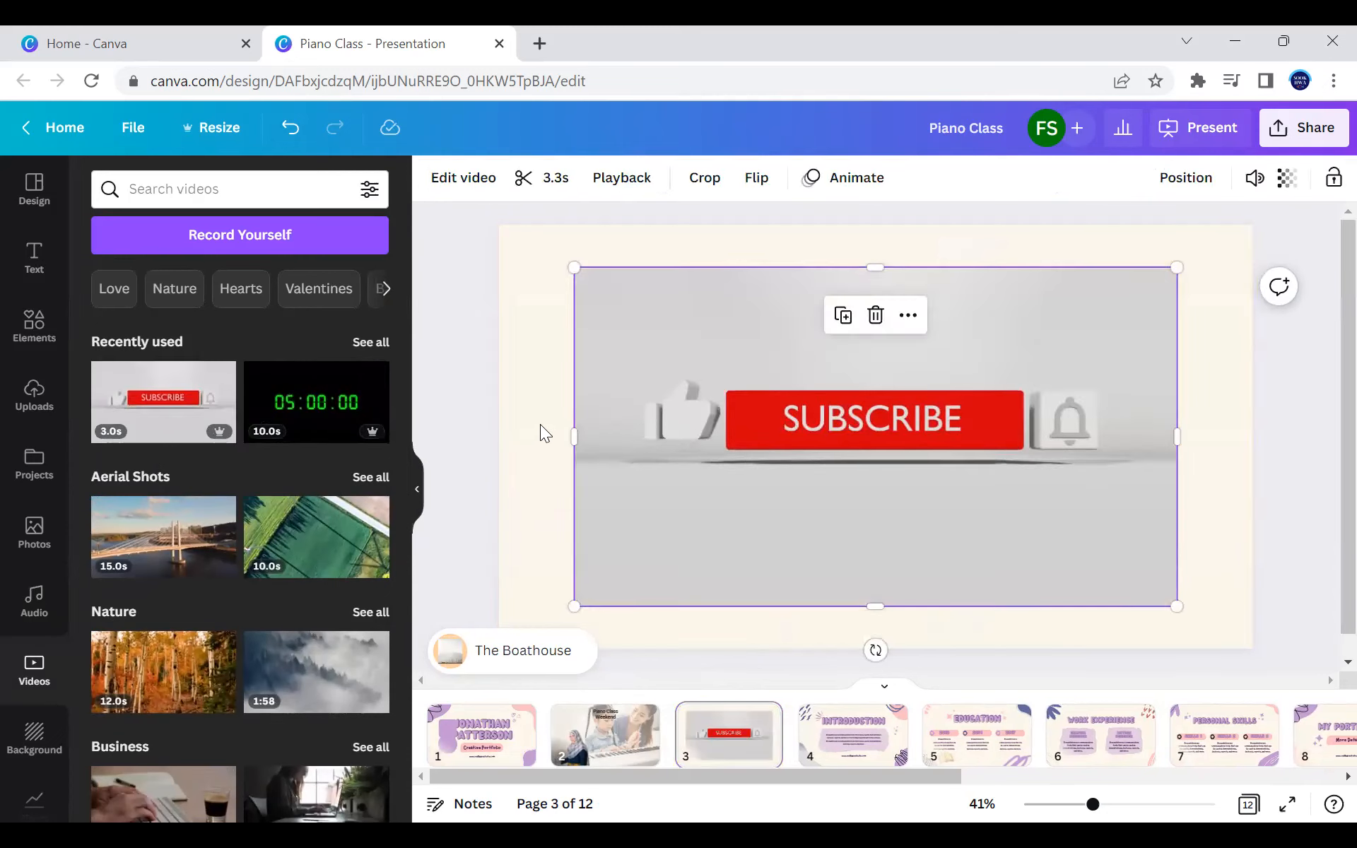
Step: Move the Subscribe video page to the end of the presentation as page 12
mouse_move(921, 499)
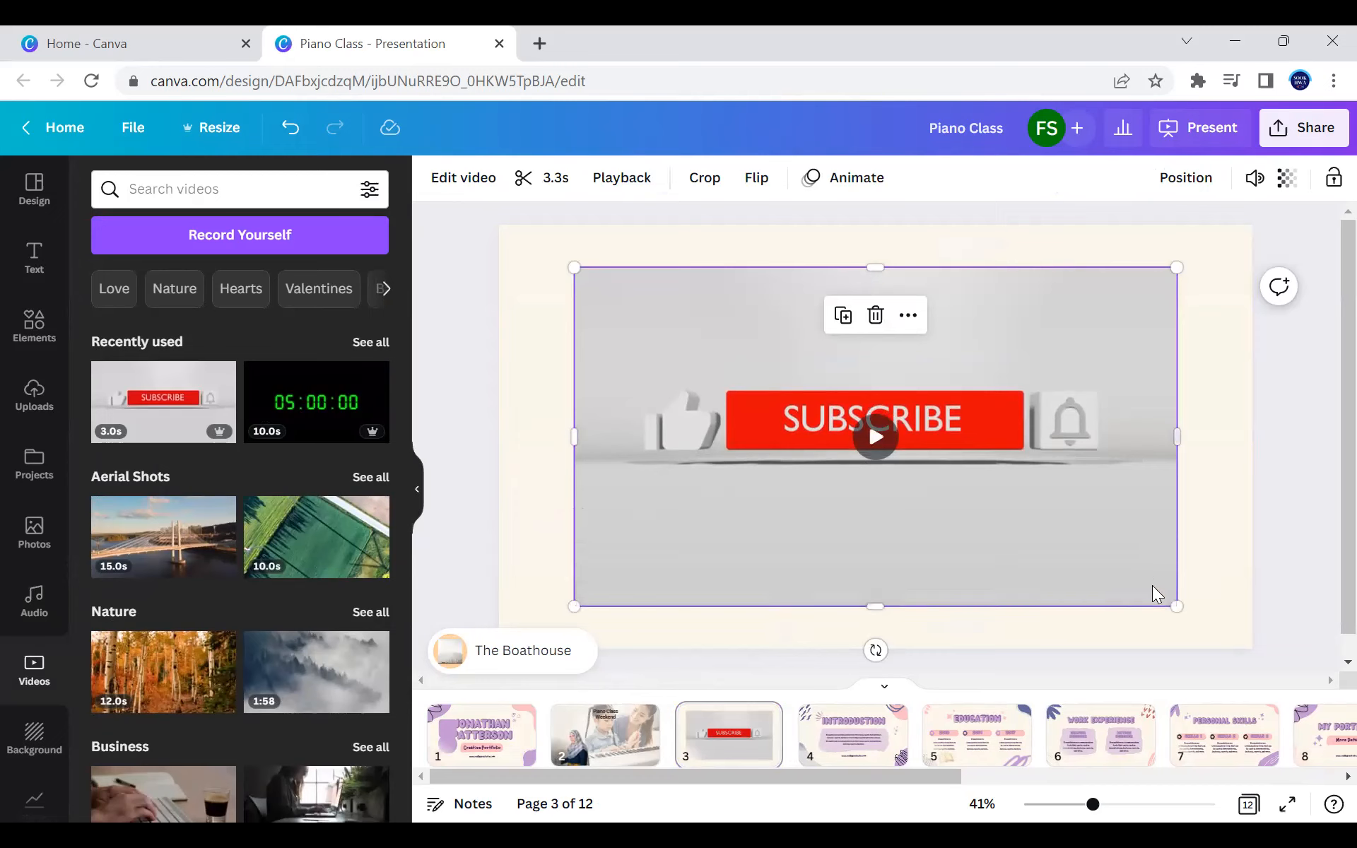
drag(727, 742, 877, 723)
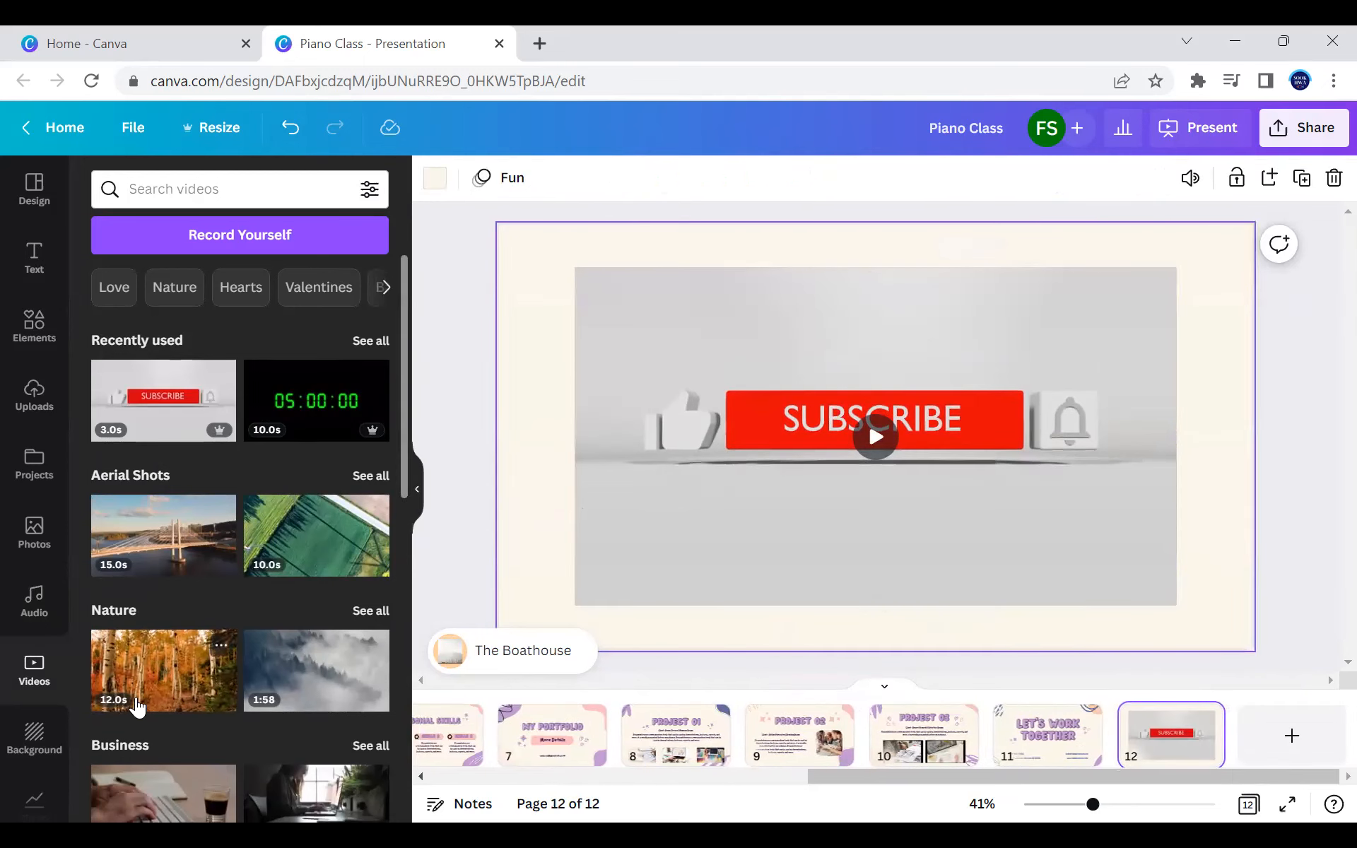
Step: Search the video library for "public speaking"
scroll(138, 707, down, 5)
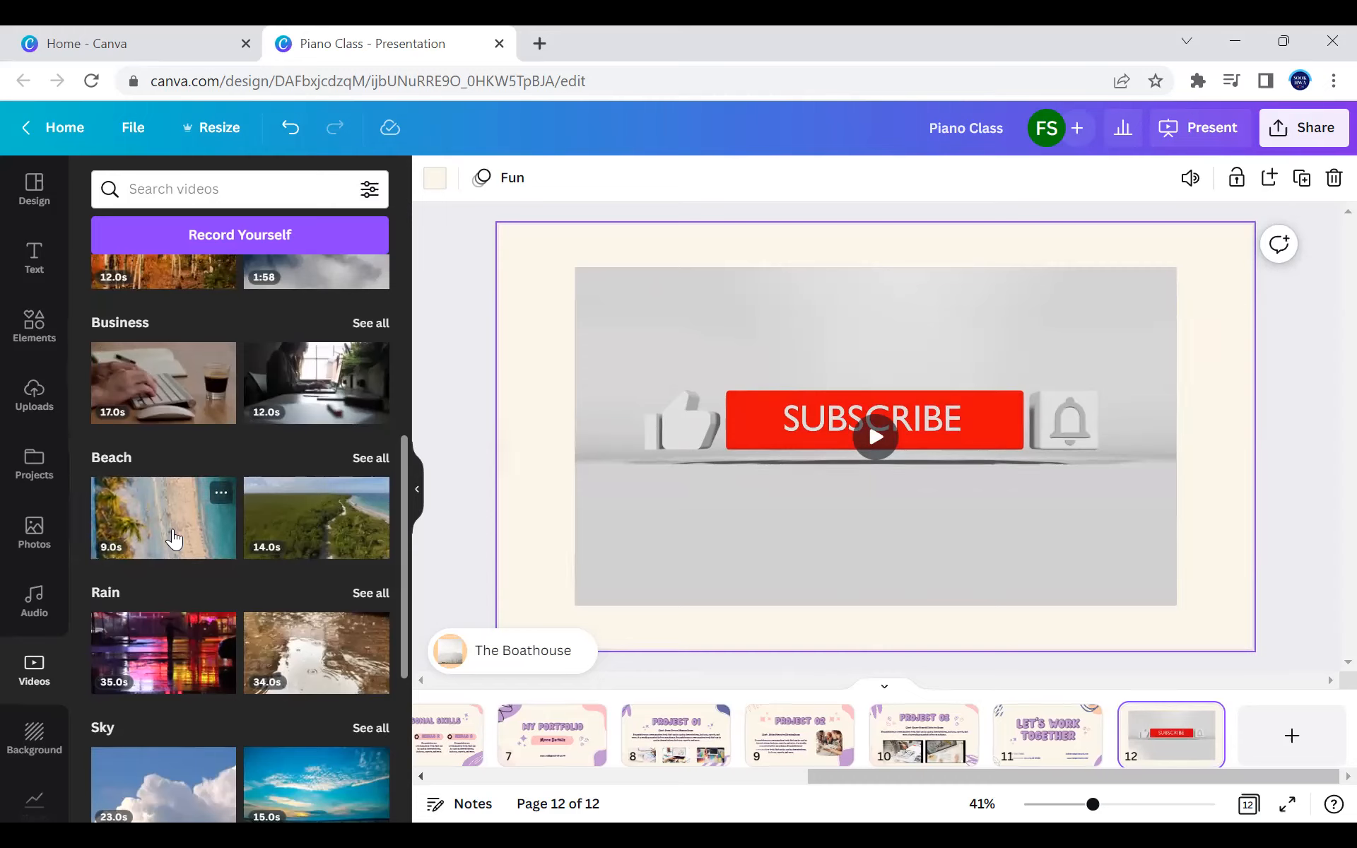
click(215, 187)
text(ou)
key(BackSpace)
key(BackSpace)
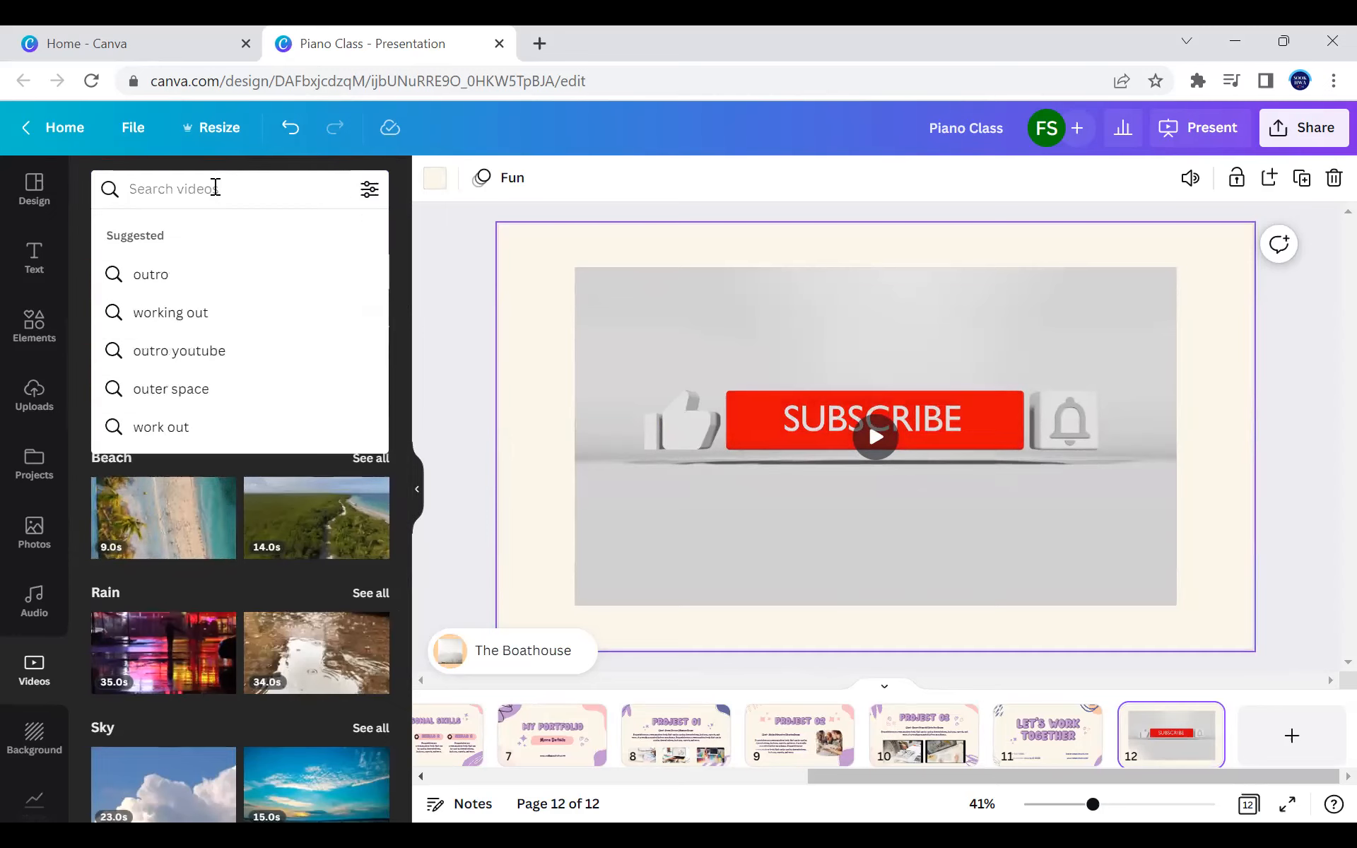
text(public speaking)
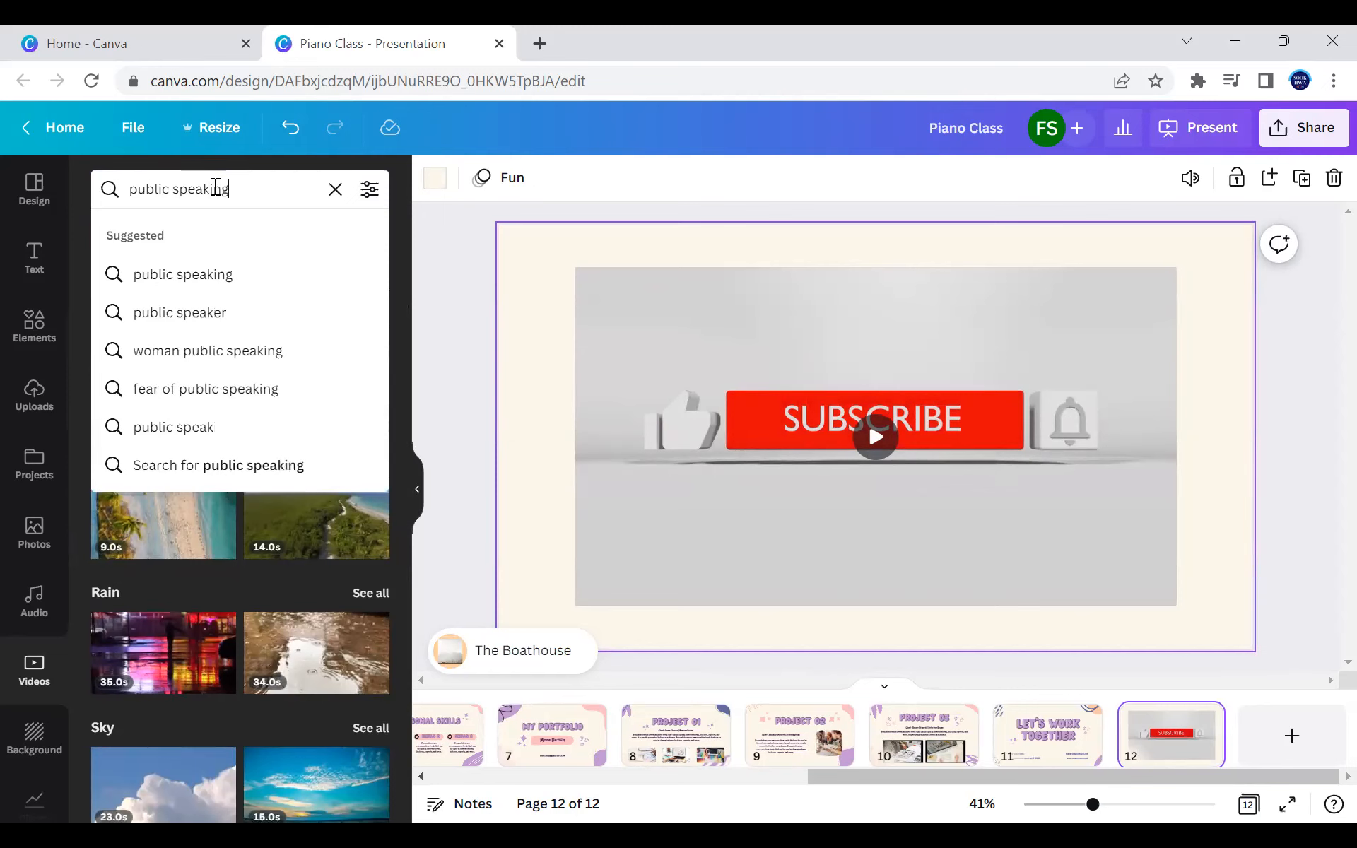
key(Return)
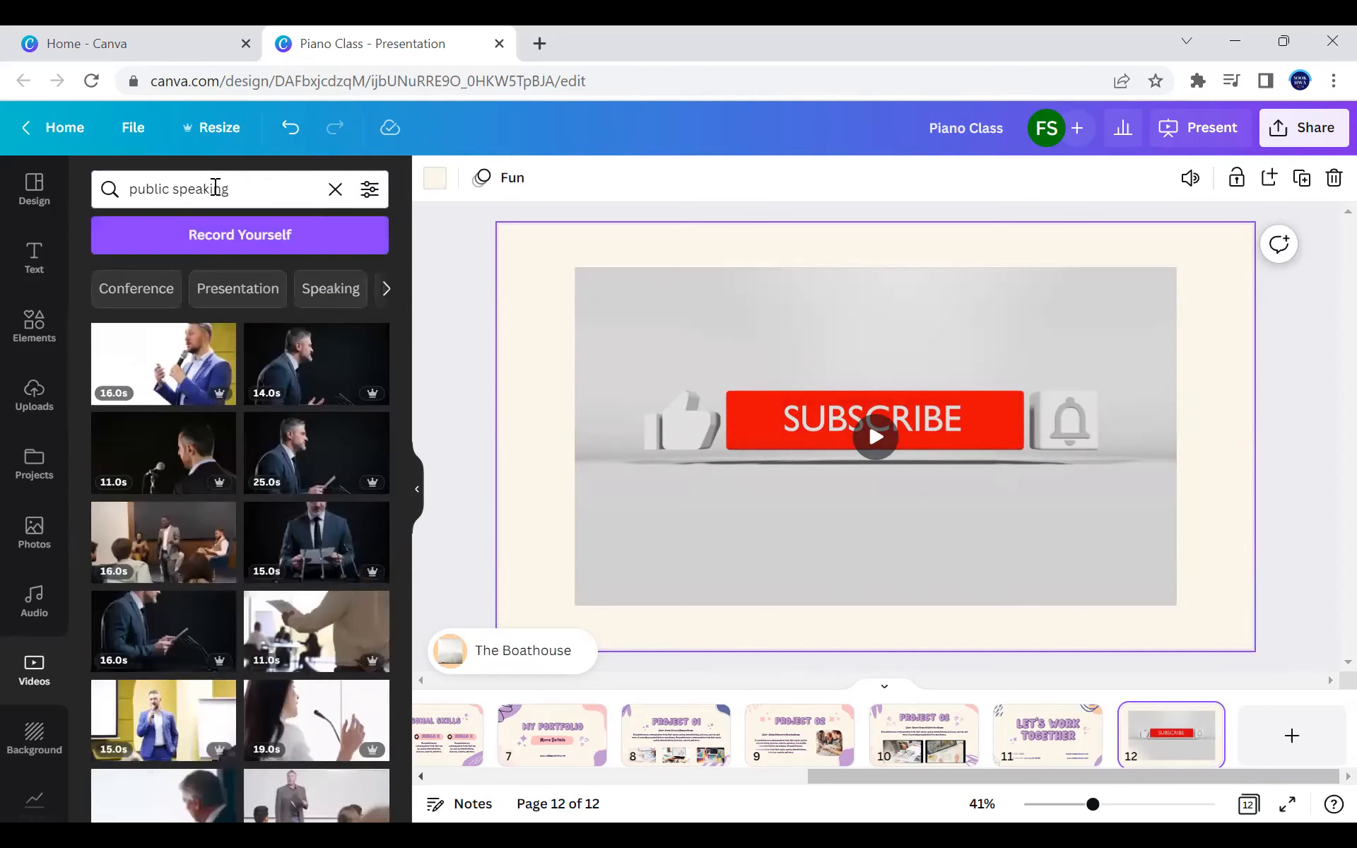
Step: Replace page 12's Subscribe video with the 16-second clip of the man in a blue suit holding a microphone, enlarged to nearly fill the page
click(692, 390)
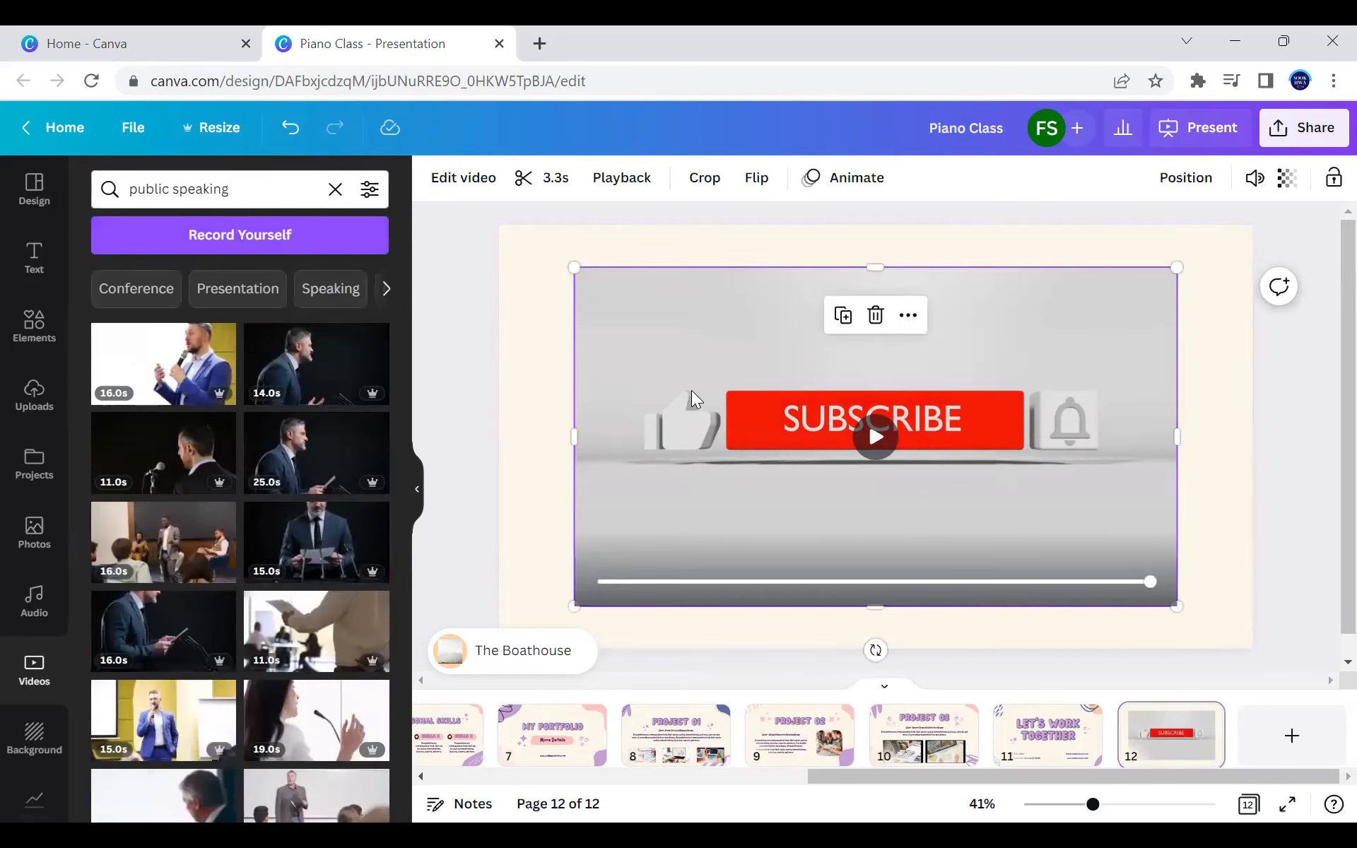
key(Delete)
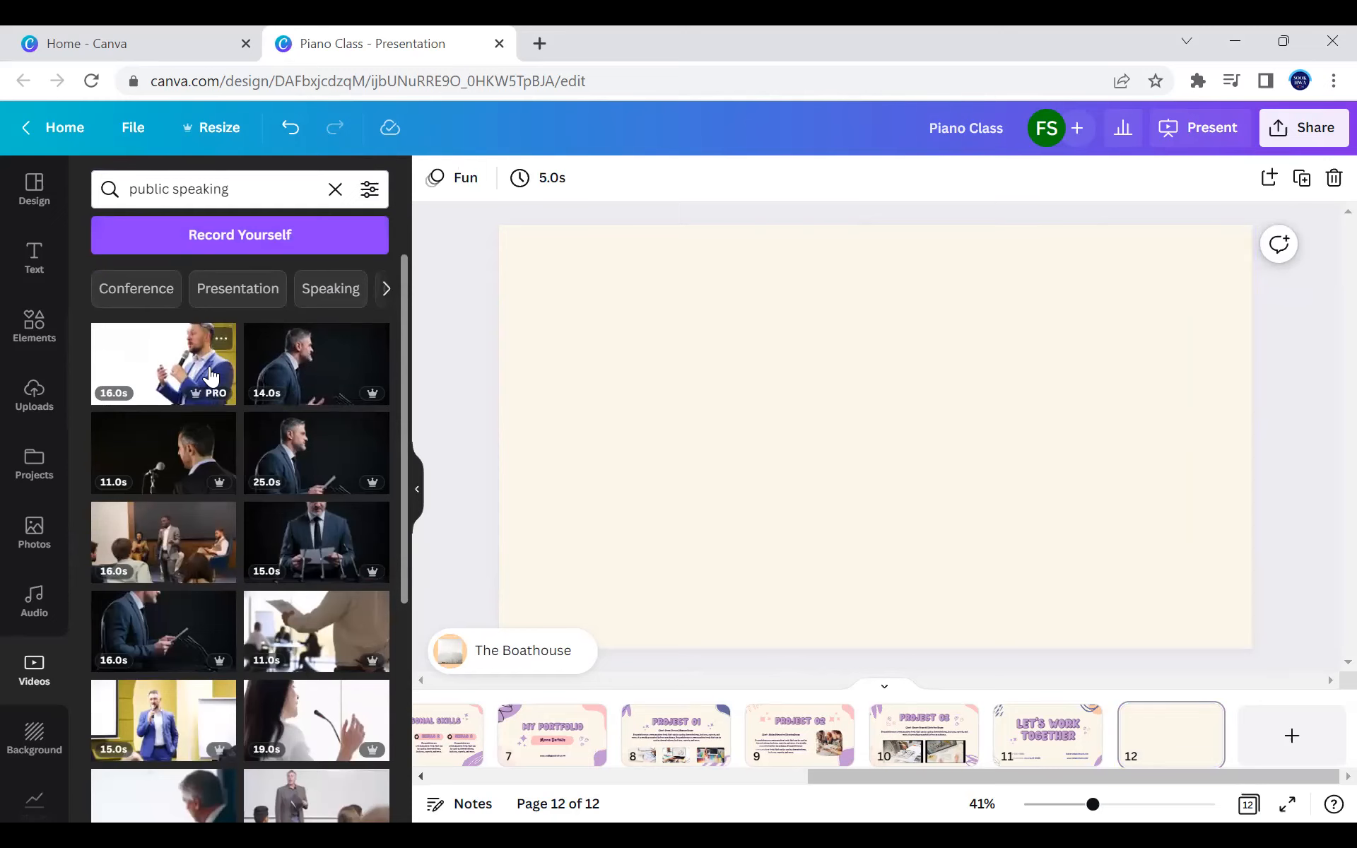
drag(665, 364, 635, 312)
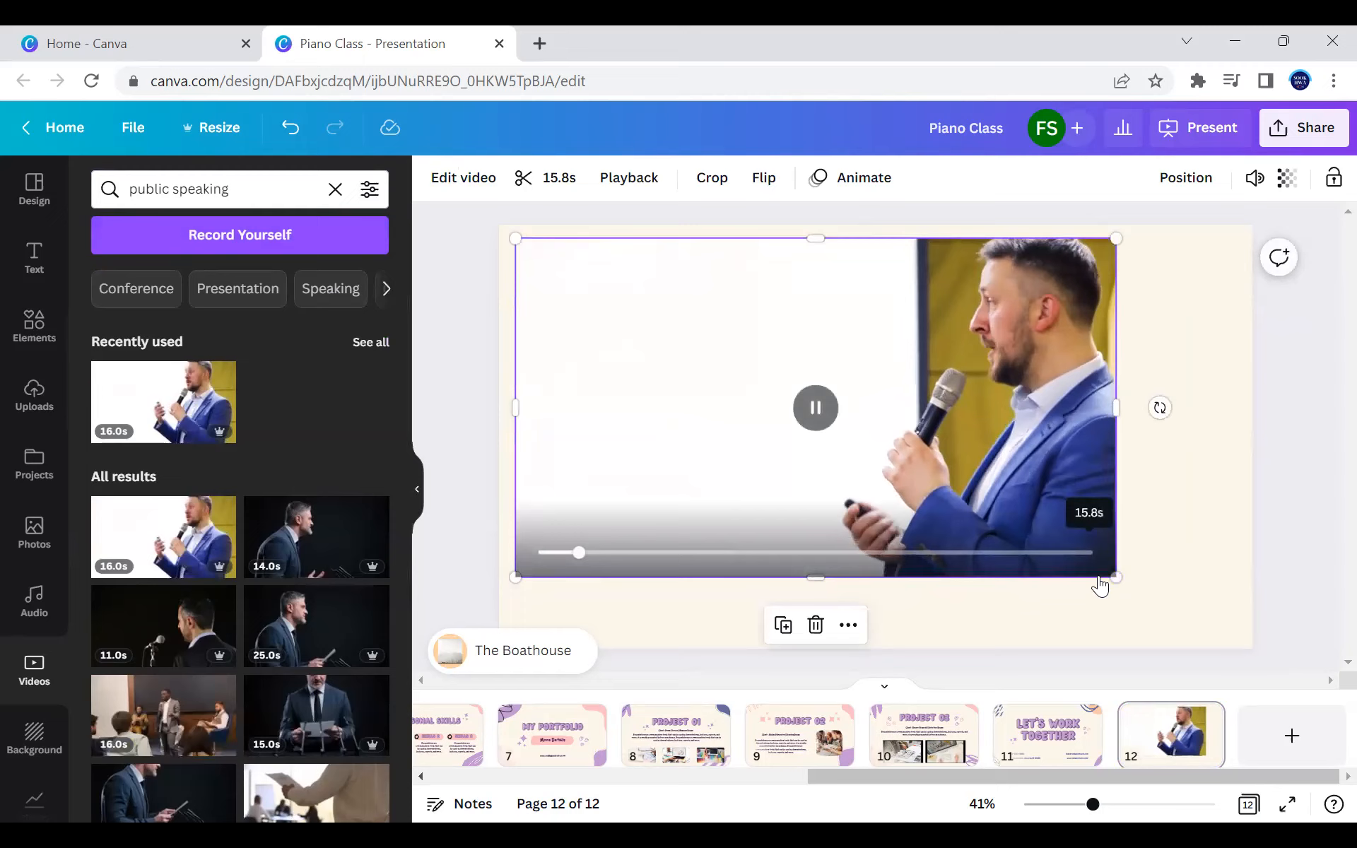
drag(1116, 584, 1228, 641)
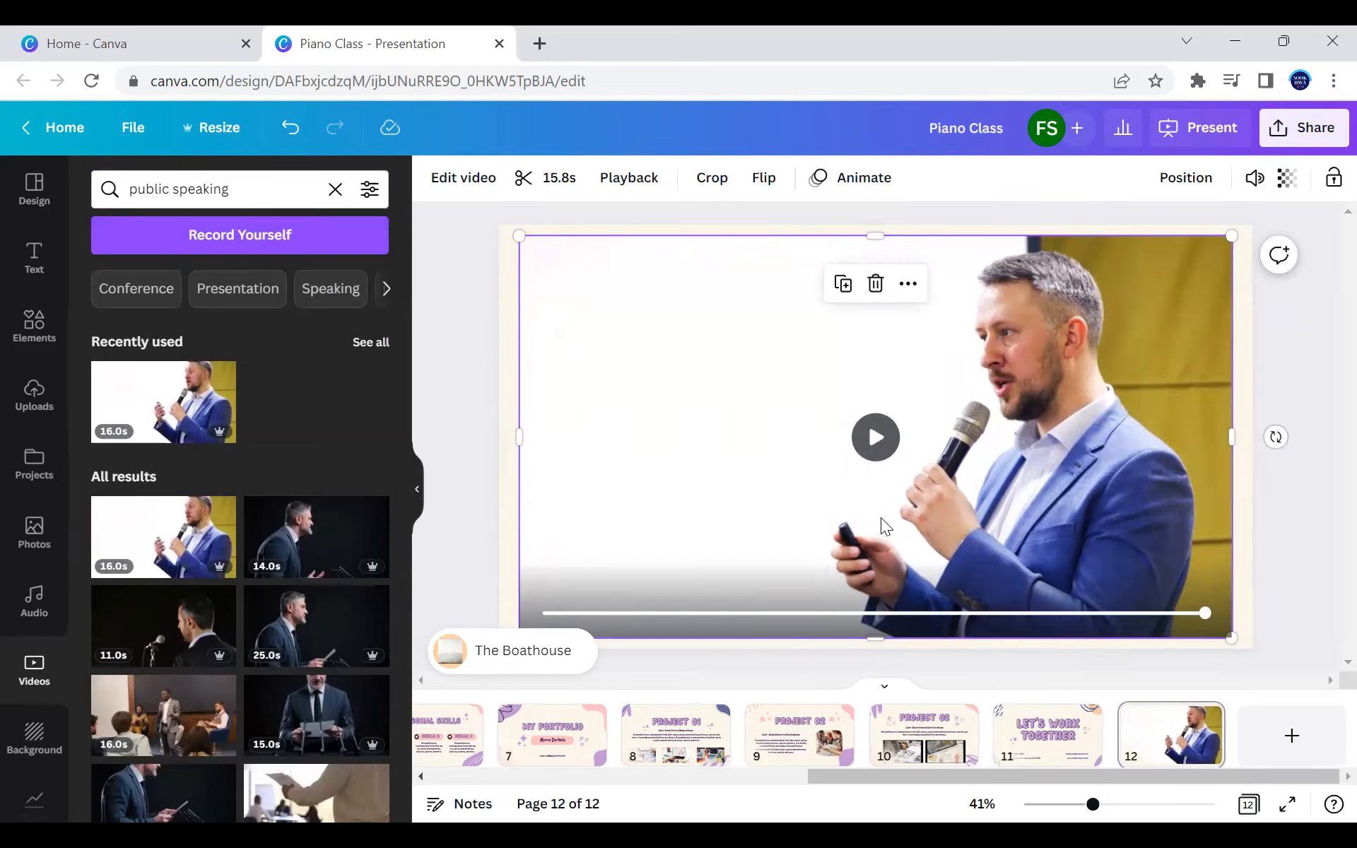
Step: Show all pages in a grid and move the My Portfolio page after Project 01 as page 8
drag(1069, 776, 616, 804)
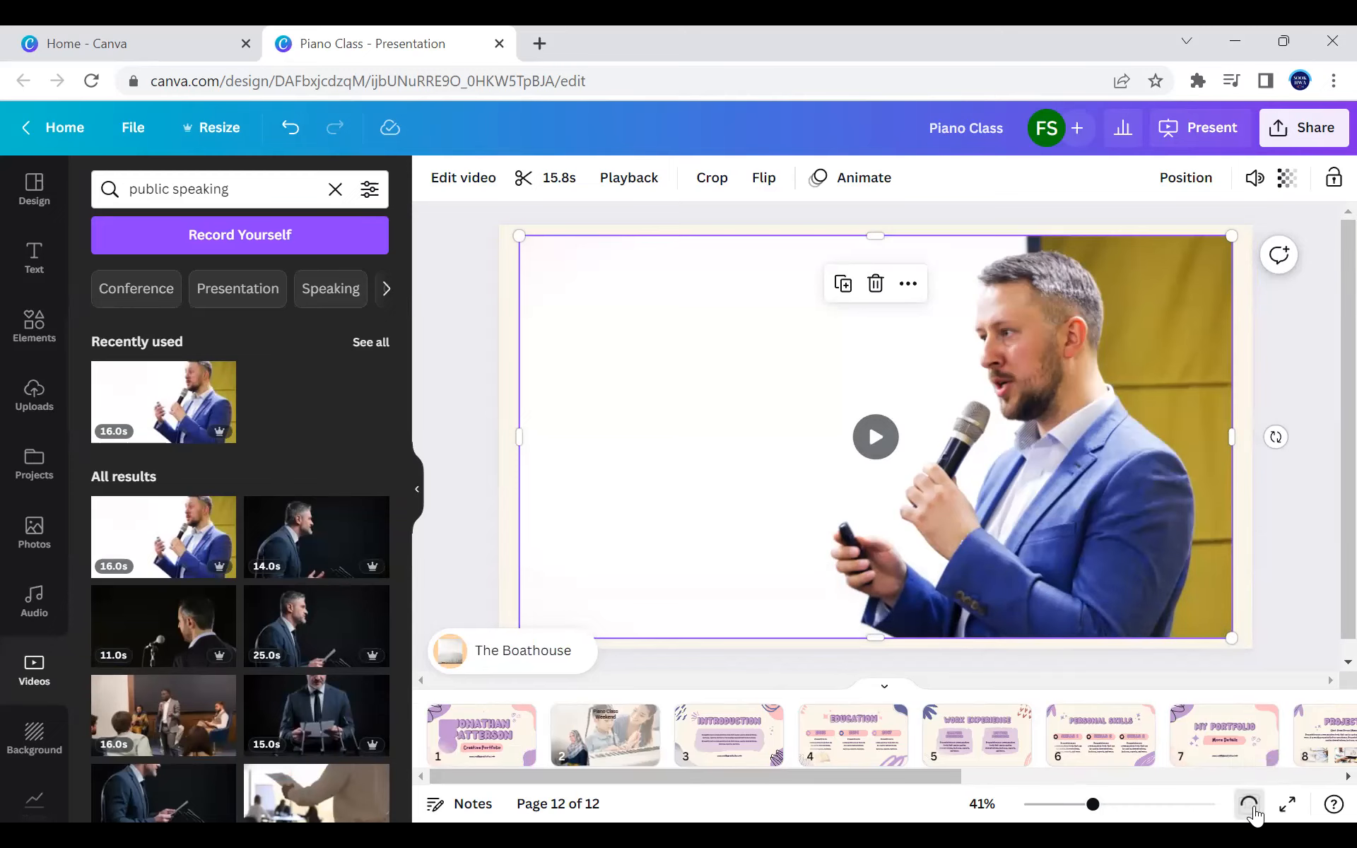
click(1249, 808)
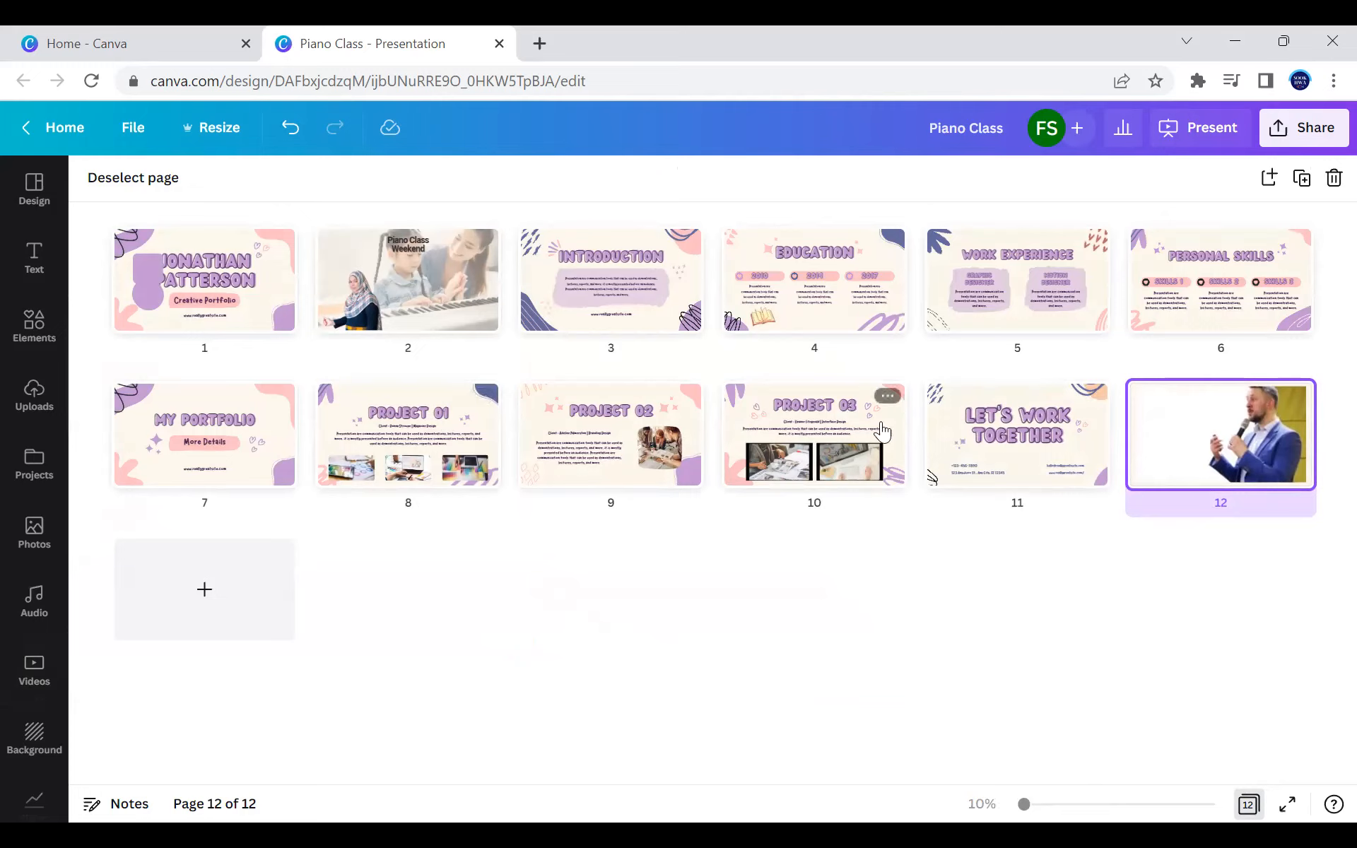
key(Left)
key(Left)
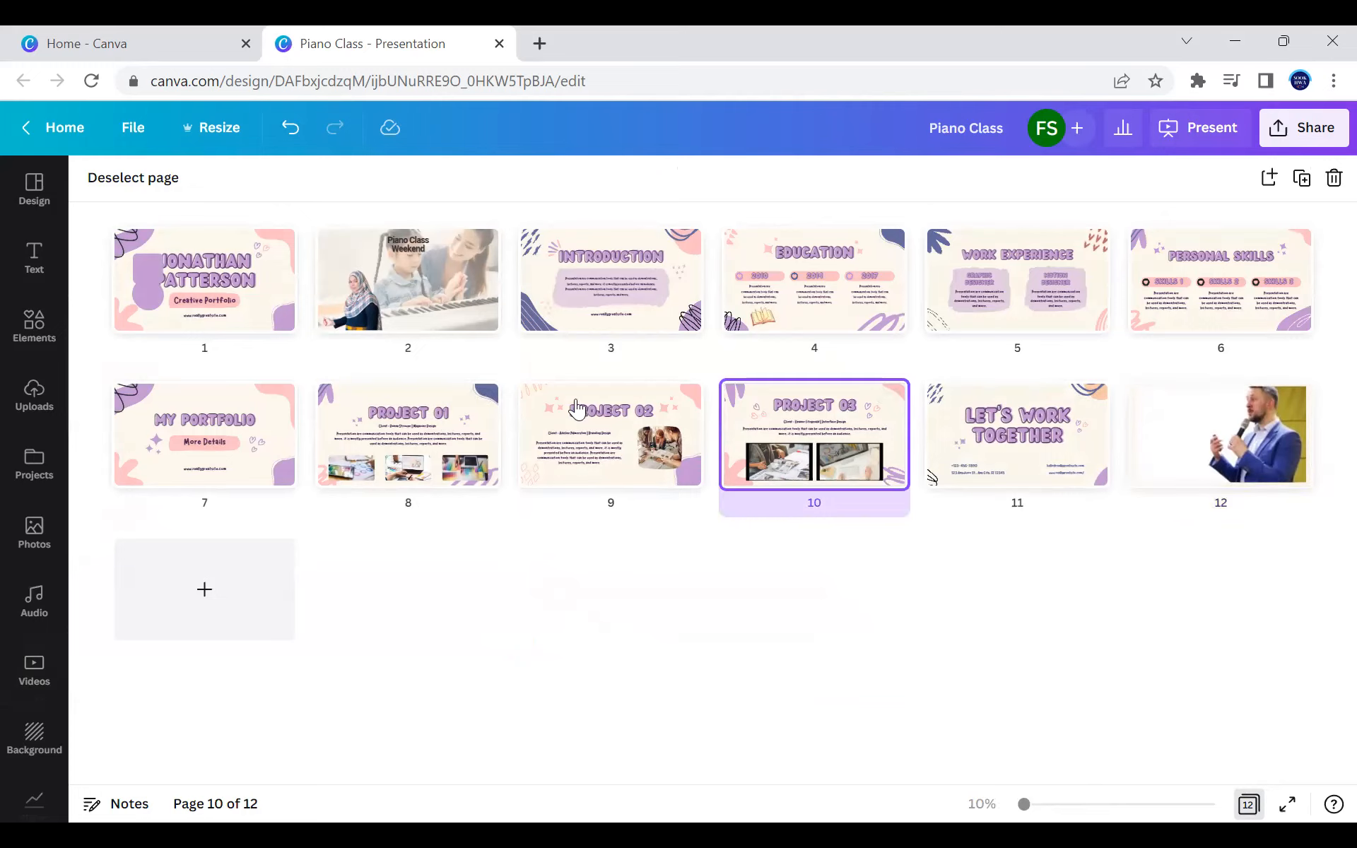
click(212, 290)
drag(249, 468, 459, 445)
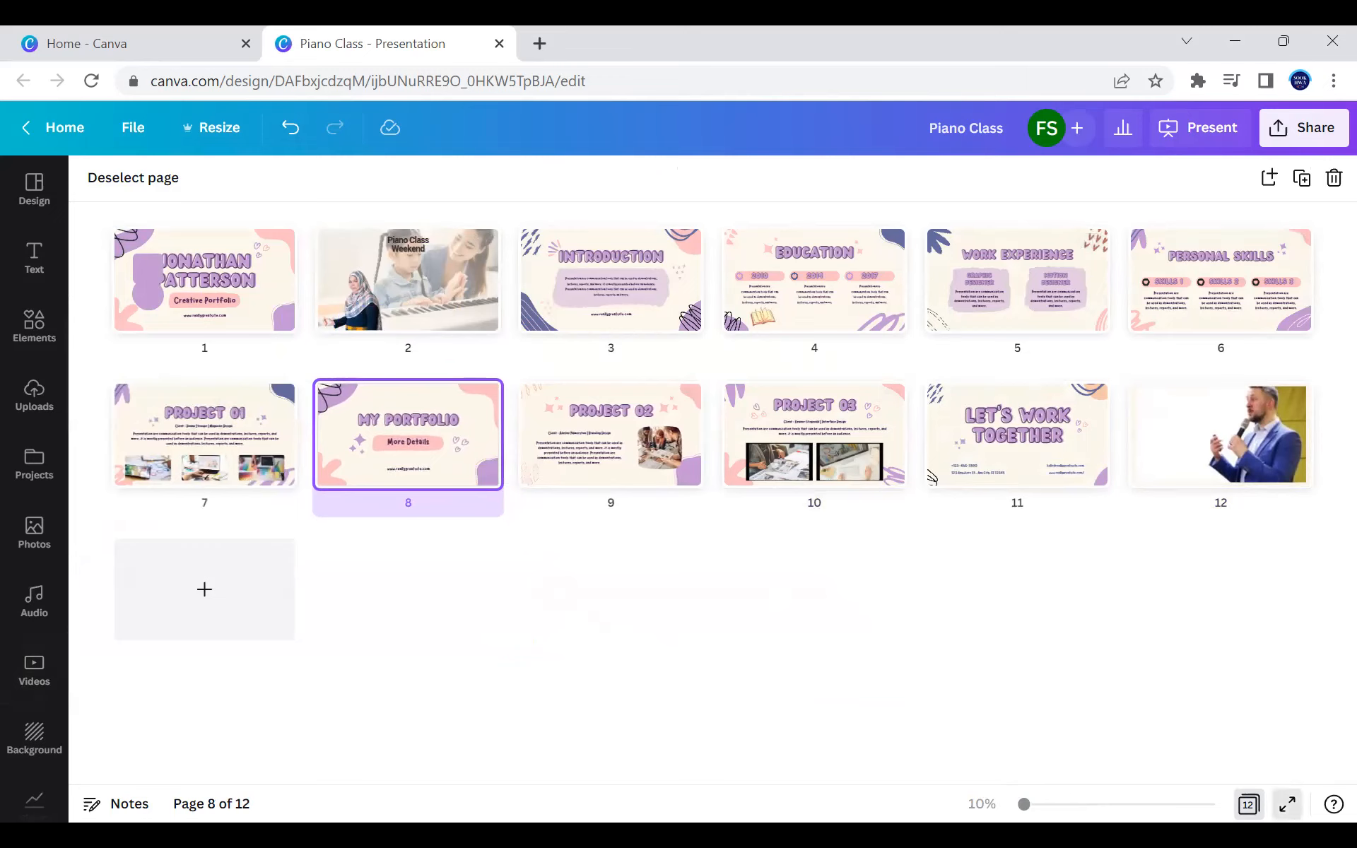
Step: View the presentation in full screen starting from the My Portfolio page
click(1288, 804)
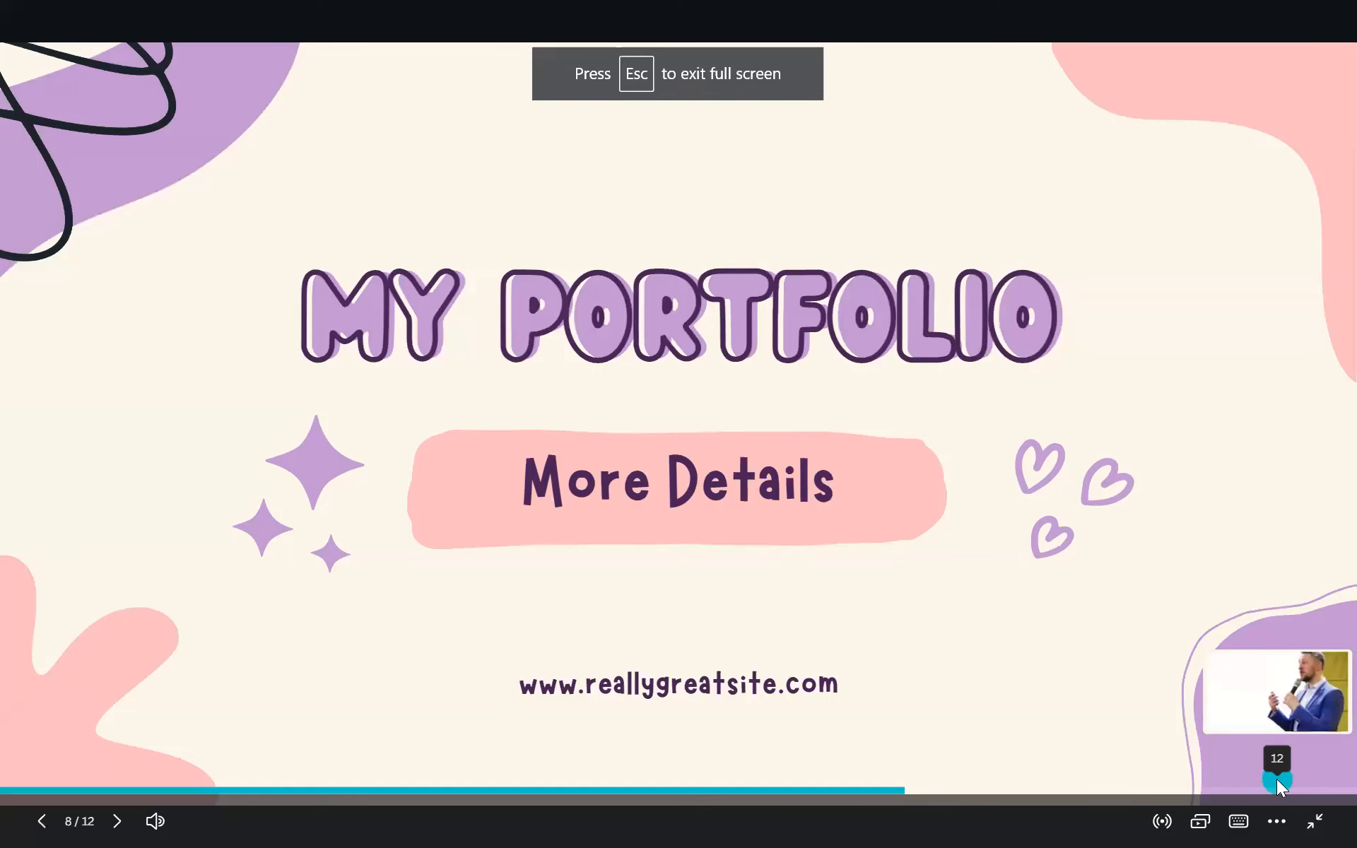